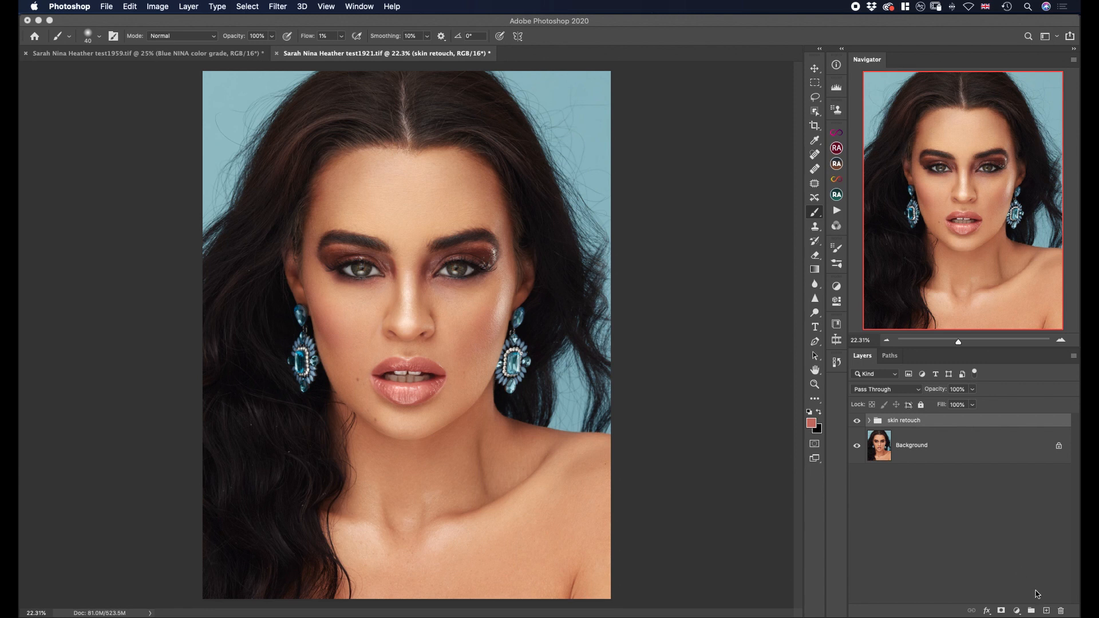
Step: Choose the Spot Healing Brush and add a new empty layer above the skin retouch group for the hair cleanup
{"action": "left_click", "coordinate": [815, 155]}
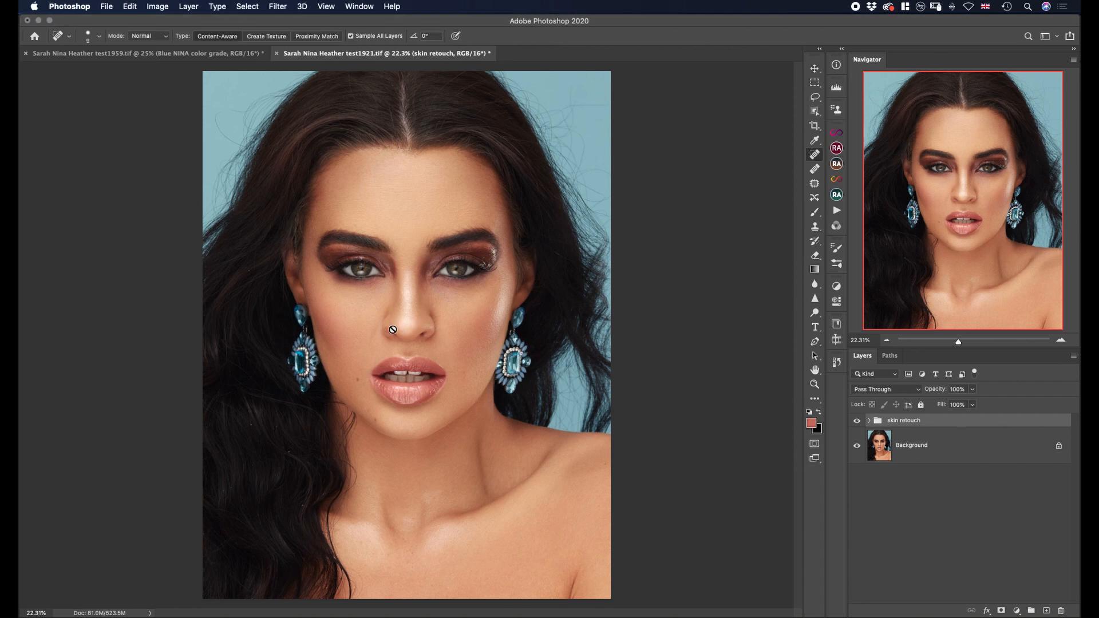
{"action": "key", "text": "super+plus"}
{"action": "key", "text": "super+plus"}
{"action": "key", "text": "super+plus"}
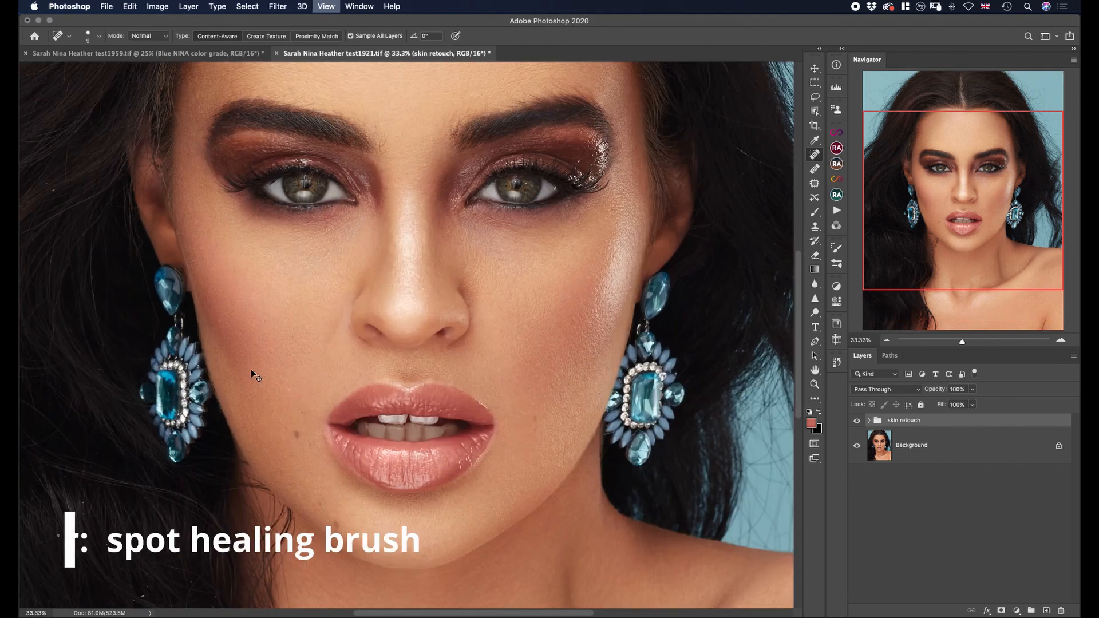
{"action": "scroll", "coordinate": [251, 371], "scroll_direction": "left", "scroll_amount": 2}
{"action": "scroll", "coordinate": [252, 371], "scroll_direction": "down", "scroll_amount": 5}
{"action": "scroll", "coordinate": [252, 371], "scroll_direction": "left", "scroll_amount": 4}
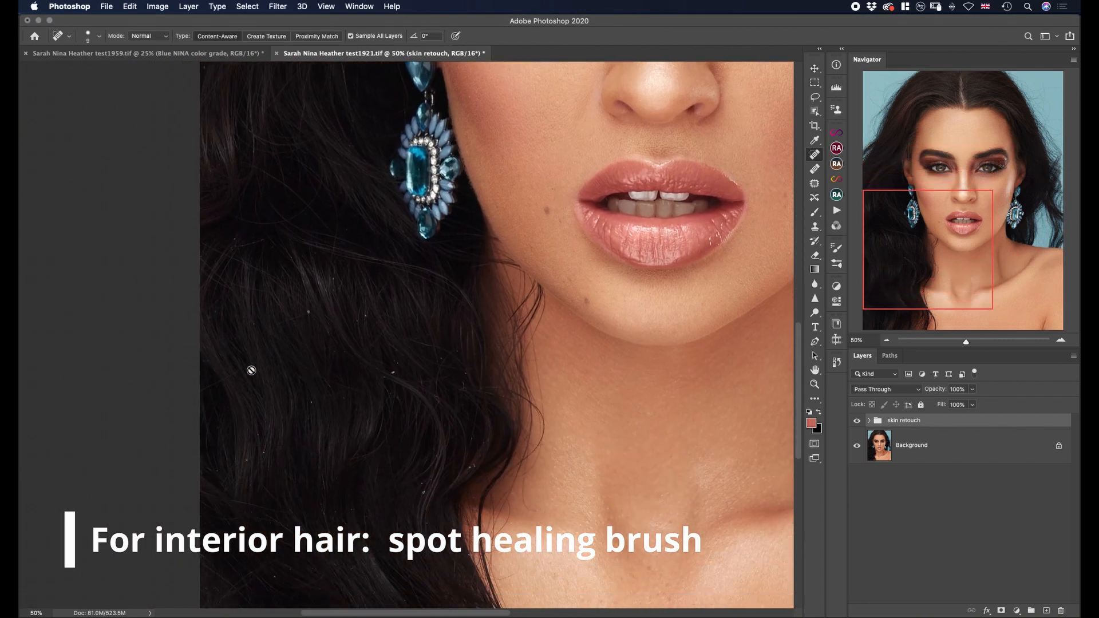
{"action": "left_click", "coordinate": [1046, 610]}
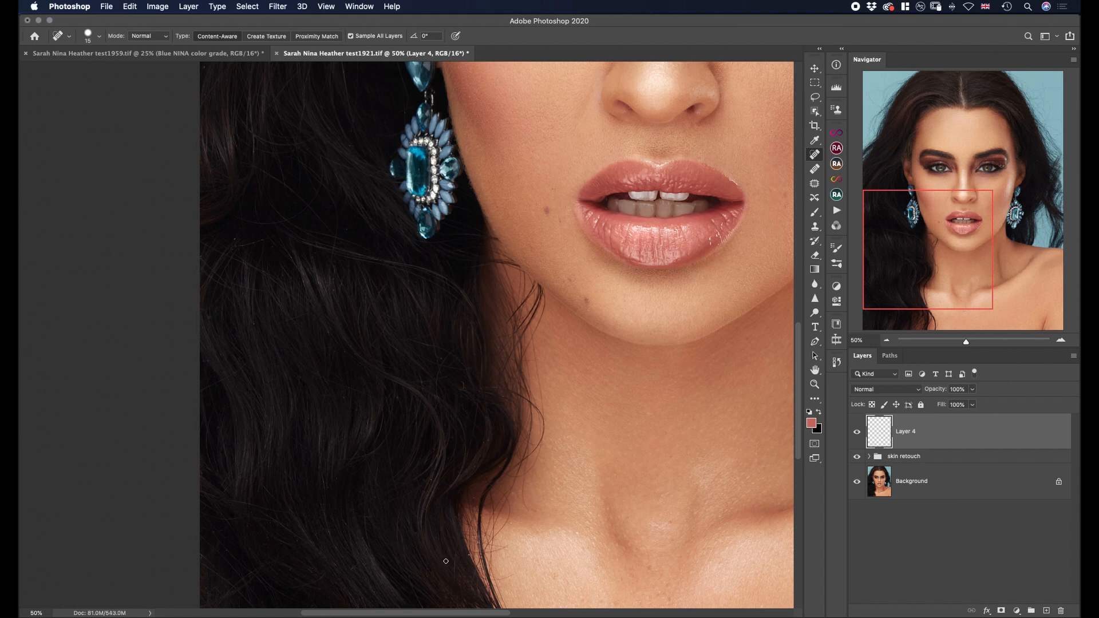
Step: Heal stray hairs and specks inside the hair from the lower lengths up to the crown, using a 10 to 15 px brush
{"action": "left_click_drag", "start_coordinate": [337, 218], "coordinate": [377, 485]}
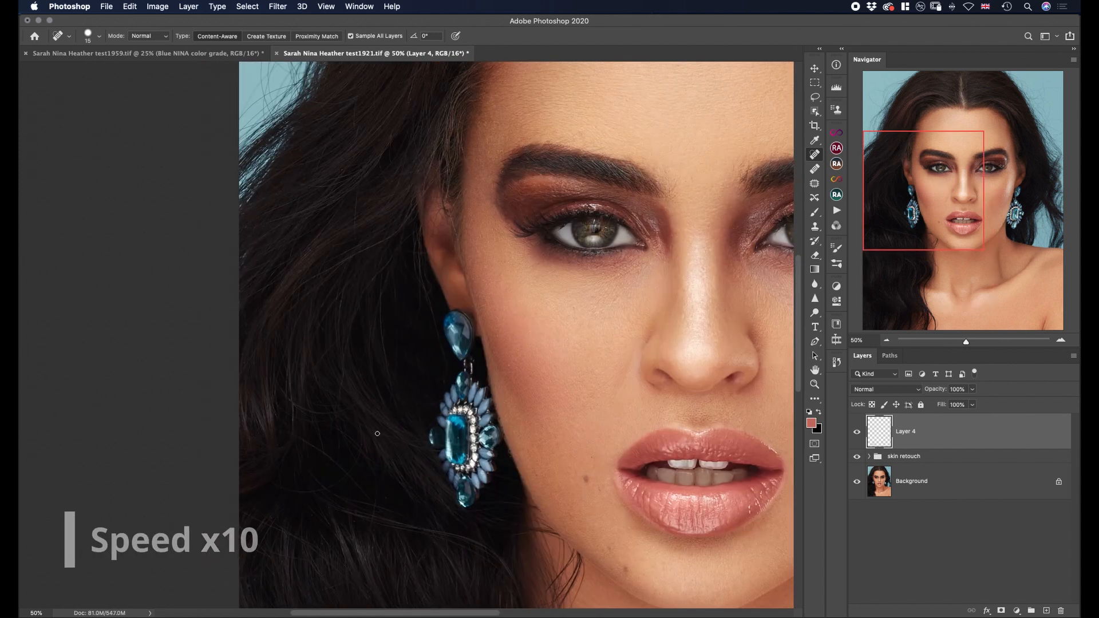
{"action": "left_click_drag", "start_coordinate": [353, 105], "coordinate": [360, 328]}
{"action": "key", "text": "bracketleft"}
{"action": "left_click_drag", "start_coordinate": [430, 391], "coordinate": [403, 563]}
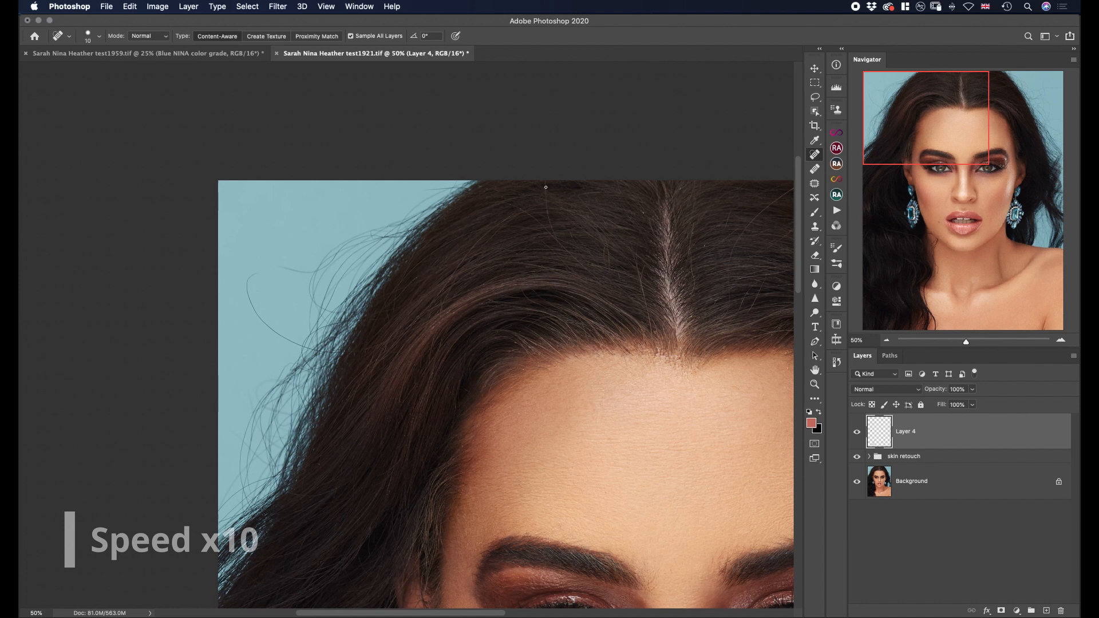
{"action": "key", "text": "bracketright"}
{"action": "left_click_drag", "start_coordinate": [716, 302], "coordinate": [393, 294]}
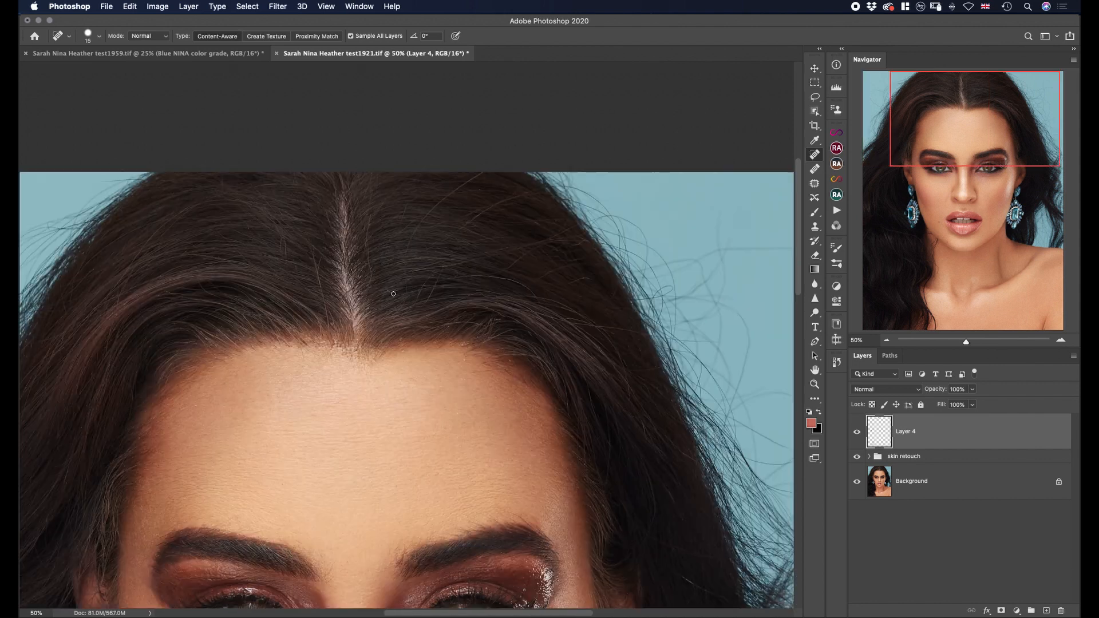
Step: With a 150 px Clone Stamp, sample clean blue background and cover the flyaway hairs beside the upper left of the head
{"action": "left_click_drag", "start_coordinate": [144, 303], "coordinate": [512, 295]}
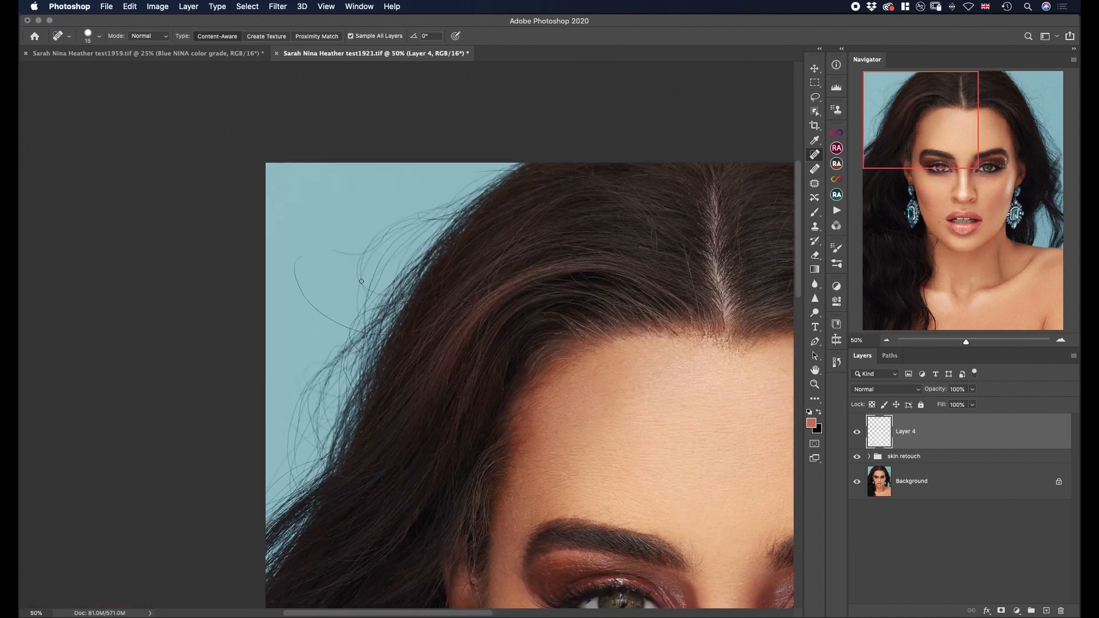
{"action": "left_click", "coordinate": [814, 226]}
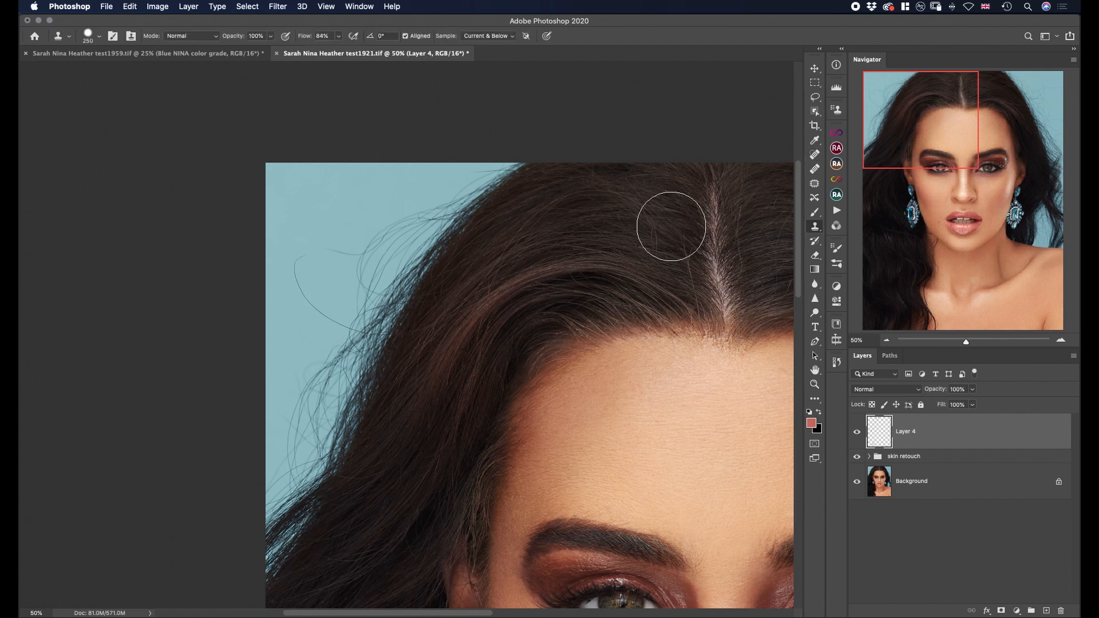
{"action": "key", "text": "bracketleft"}
{"action": "key", "text": "bracketleft"}
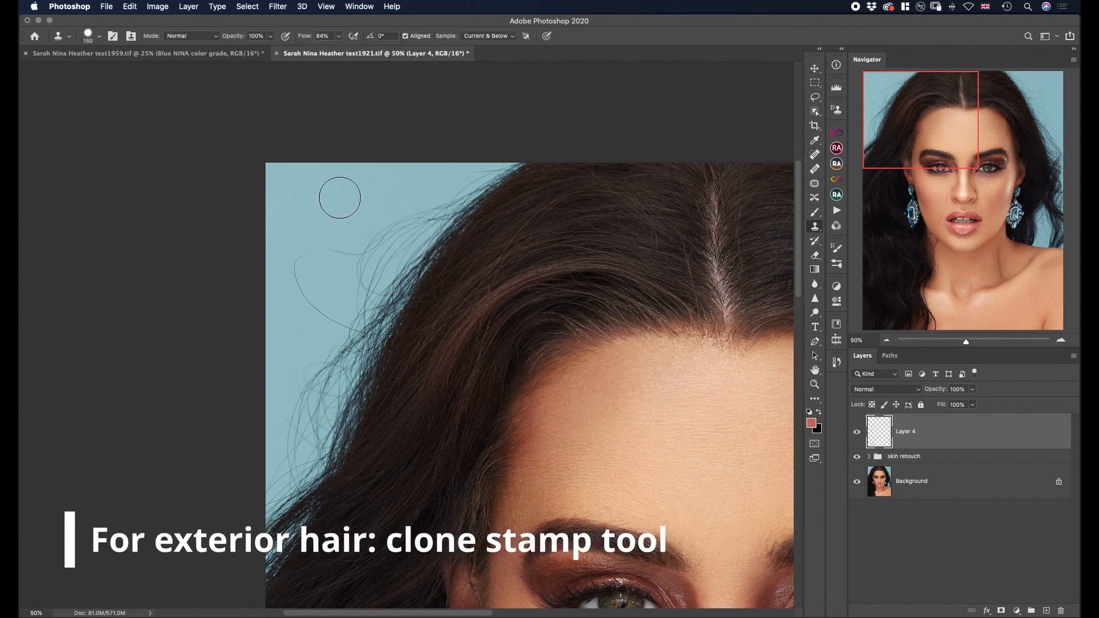
{"action": "left_click", "coordinate": [339, 196], "text": "alt"}
{"action": "mouse_move", "coordinate": [375, 213]}
{"action": "left_mouse_down"}
{"action": "mouse_move", "coordinate": [498, 151]}
{"action": "mouse_move", "coordinate": [441, 199]}
{"action": "mouse_move", "coordinate": [499, 152]}
{"action": "mouse_move", "coordinate": [452, 187]}
{"action": "left_mouse_up"}
{"action": "left_click", "coordinate": [409, 200], "text": "alt"}
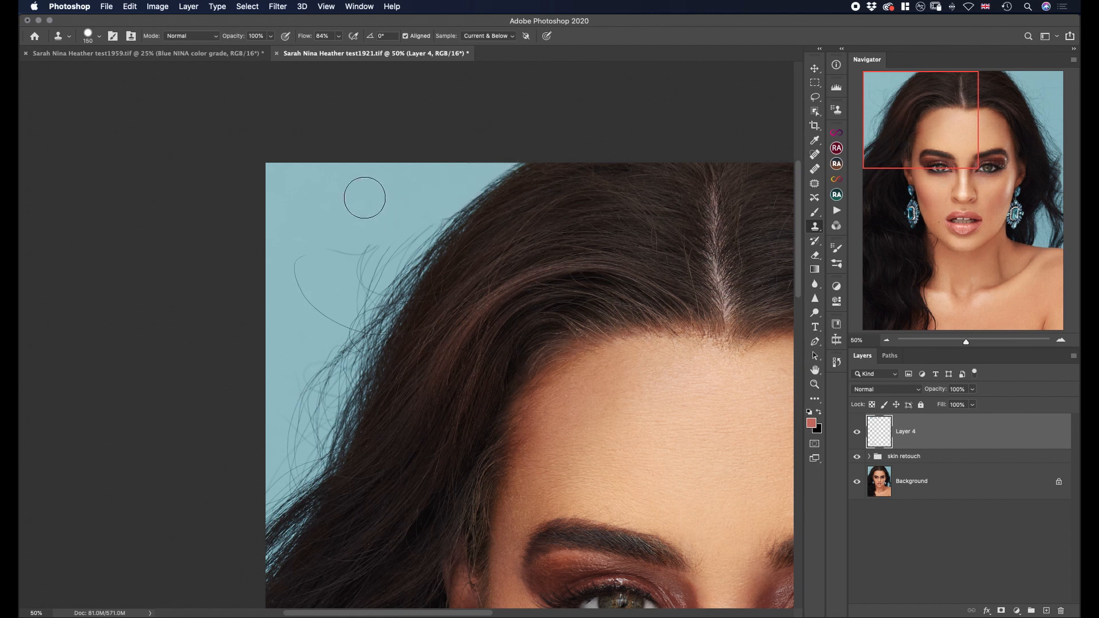
Step: Enlarge the Clone Stamp to 200 px and cover the remaining flyaways down the left background beside the hair
{"action": "key", "text": "bracketright"}
{"action": "key", "text": "bracketright"}
{"action": "mouse_move", "coordinate": [367, 229]}
{"action": "left_mouse_down"}
{"action": "mouse_move", "coordinate": [320, 293]}
{"action": "mouse_move", "coordinate": [343, 287]}
{"action": "mouse_move", "coordinate": [319, 331]}
{"action": "left_mouse_up"}
{"action": "left_click", "coordinate": [332, 221], "text": "alt"}
{"action": "left_click_drag", "start_coordinate": [410, 209], "coordinate": [376, 251]}
{"action": "mouse_move", "coordinate": [412, 208]}
{"action": "left_mouse_down"}
{"action": "mouse_move", "coordinate": [355, 280]}
{"action": "mouse_move", "coordinate": [352, 263]}
{"action": "mouse_move", "coordinate": [282, 445]}
{"action": "mouse_move", "coordinate": [312, 393]}
{"action": "mouse_move", "coordinate": [284, 431]}
{"action": "left_mouse_up"}
{"action": "left_click", "coordinate": [363, 246], "text": "alt"}
{"action": "left_click", "coordinate": [297, 355], "text": "alt"}
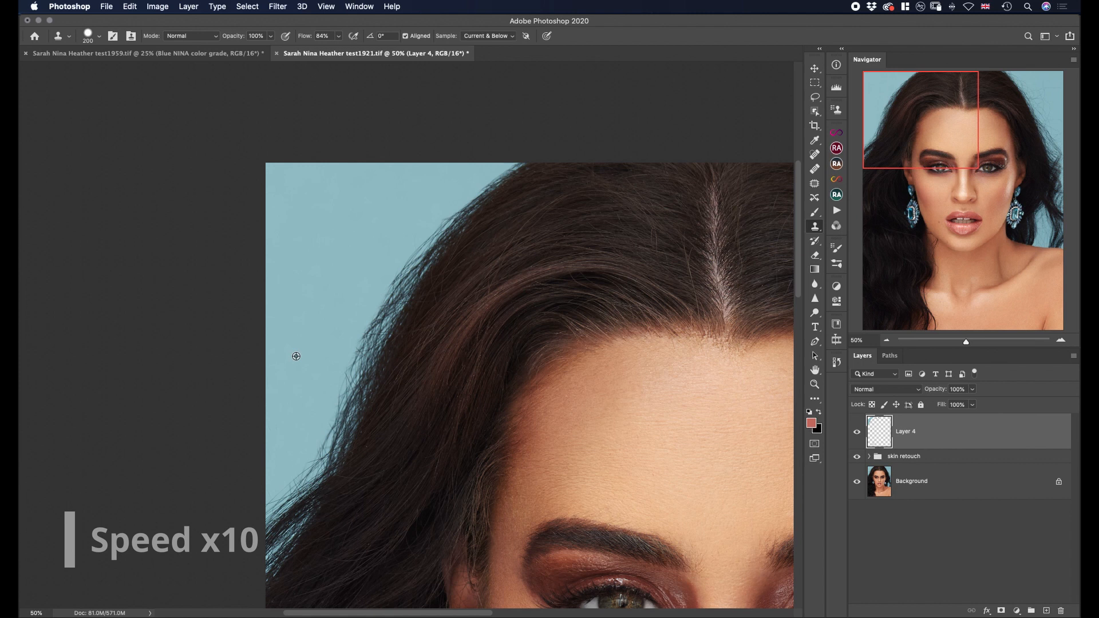
Step: Resample the blue background with a smaller Clone Stamp and clean the hair outline up toward the crown, finishing at 175 px
{"action": "left_click", "coordinate": [355, 292], "text": "alt"}
{"action": "key", "text": "bracketleft"}
{"action": "key", "text": "bracketleft"}
{"action": "key", "text": "bracketleft"}
{"action": "mouse_move", "coordinate": [389, 270]}
{"action": "left_mouse_down"}
{"action": "mouse_move", "coordinate": [480, 164]}
{"action": "mouse_move", "coordinate": [413, 263]}
{"action": "left_mouse_up"}
{"action": "left_click", "coordinate": [397, 195], "text": "alt"}
{"action": "key", "text": "bracketright"}
{"action": "left_click_drag", "start_coordinate": [450, 220], "coordinate": [495, 152]}
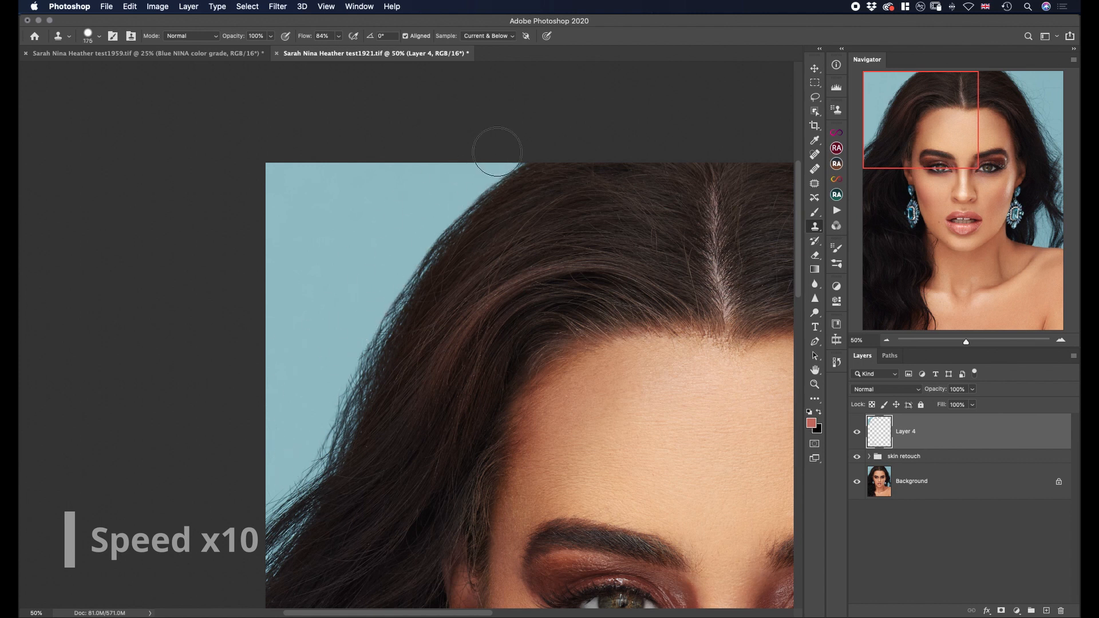
Step: Clone background along the left hair outline from the crown down to the image edge, using 125 to 175 px brushes
{"action": "mouse_move", "coordinate": [389, 301]}
{"action": "left_mouse_down"}
{"action": "mouse_move", "coordinate": [351, 333]}
{"action": "mouse_move", "coordinate": [332, 415]}
{"action": "left_mouse_up"}
{"action": "mouse_move", "coordinate": [384, 275]}
{"action": "left_mouse_down"}
{"action": "mouse_move", "coordinate": [321, 400]}
{"action": "mouse_move", "coordinate": [303, 473]}
{"action": "left_mouse_up"}
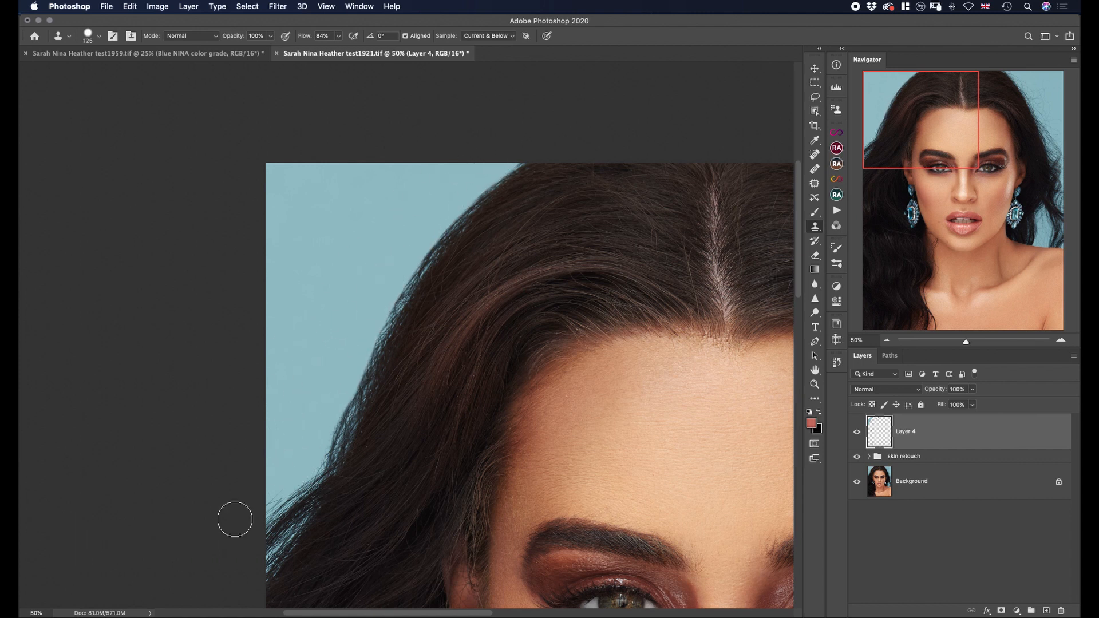
{"action": "key", "text": "bracketright"}
{"action": "mouse_move", "coordinate": [427, 225]}
{"action": "left_mouse_down"}
{"action": "mouse_move", "coordinate": [325, 402]}
{"action": "mouse_move", "coordinate": [277, 447]}
{"action": "left_mouse_up"}
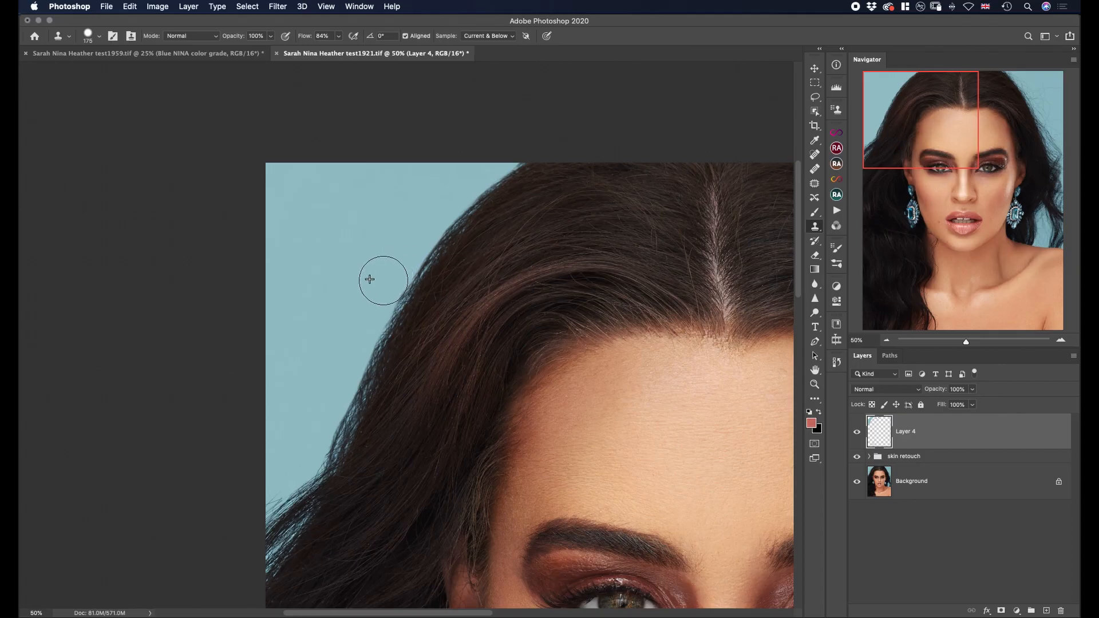
{"action": "left_click_drag", "start_coordinate": [380, 277], "coordinate": [369, 303]}
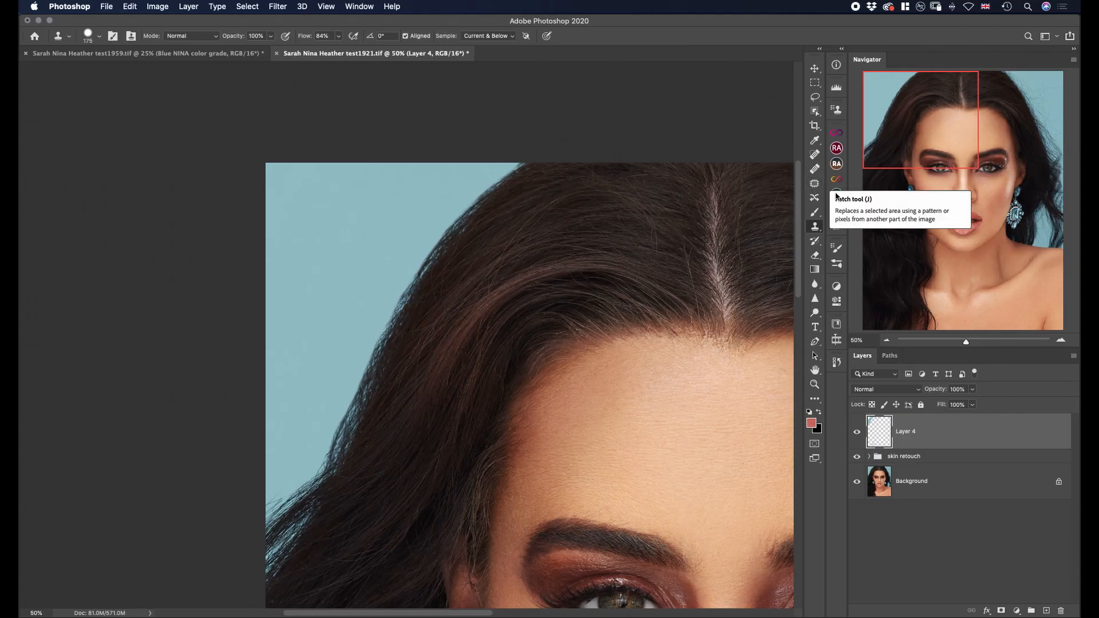
Step: Add a Solar Curve quality-check layer from the Retouching Academy panel and delete its extra Work Here layer
{"action": "left_click", "coordinate": [836, 194]}
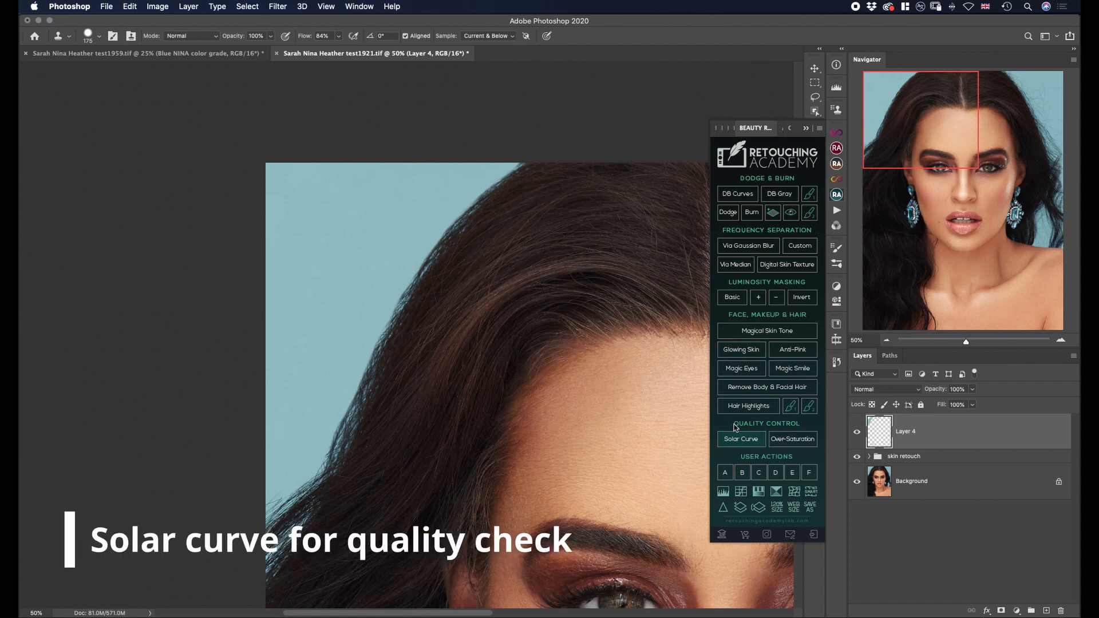
{"action": "left_click", "coordinate": [739, 438]}
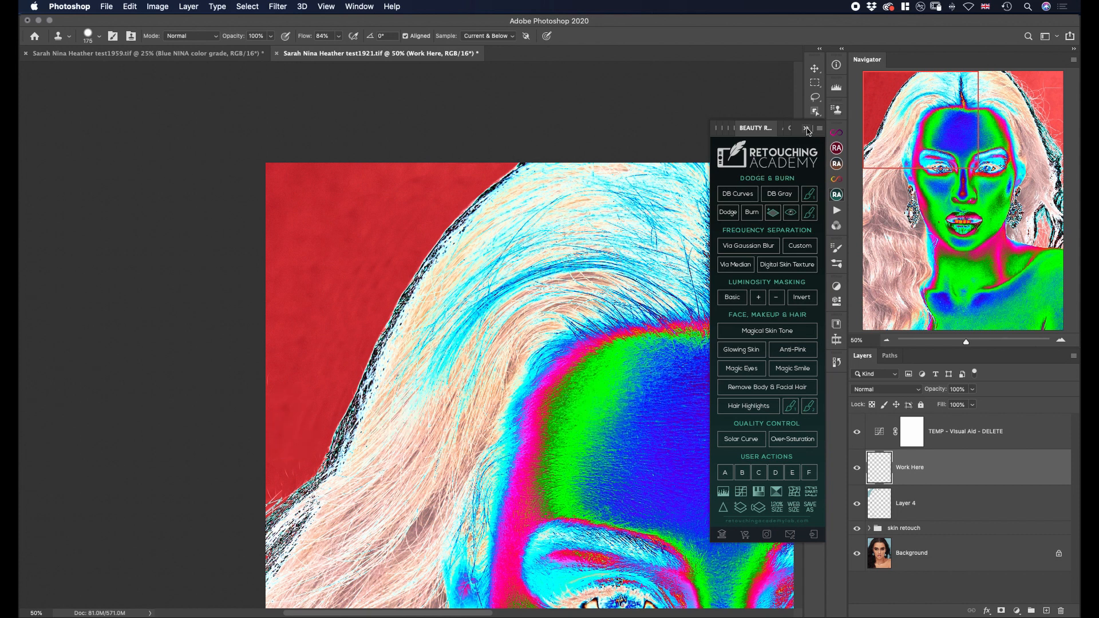
{"action": "left_click", "coordinate": [806, 128]}
{"action": "left_click_drag", "start_coordinate": [1033, 476], "coordinate": [1060, 611]}
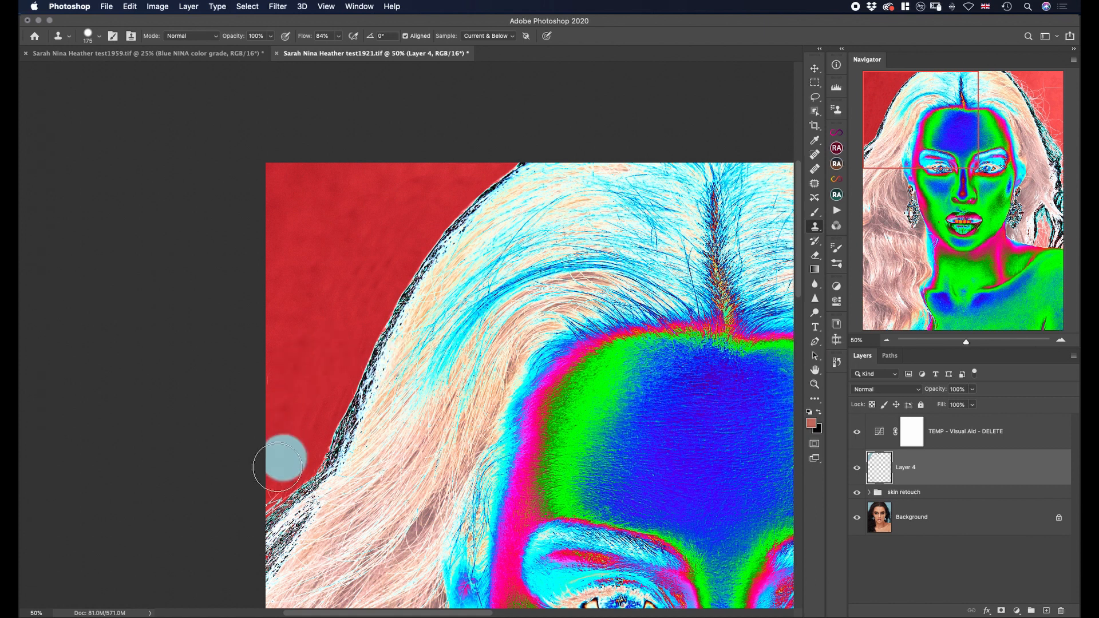
Step: Clone over the uneven background at the left image edge, reducing the brush to 100 px, and delete the TEMP - Visual Aid layer
{"action": "mouse_move", "coordinate": [268, 474]}
{"action": "left_mouse_down"}
{"action": "mouse_move", "coordinate": [248, 492]}
{"action": "mouse_move", "coordinate": [263, 477]}
{"action": "left_mouse_up"}
{"action": "key", "text": "bracketleft"}
{"action": "key", "text": "bracketleft"}
{"action": "key", "text": "bracketleft"}
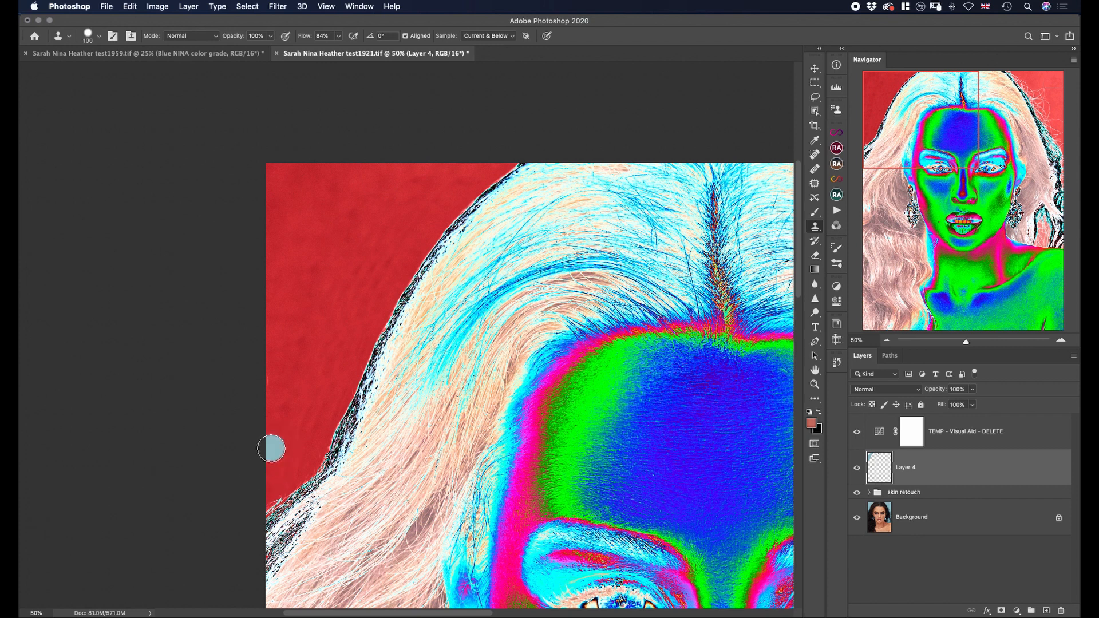
{"action": "left_click_drag", "start_coordinate": [274, 461], "coordinate": [264, 491]}
{"action": "left_click", "coordinate": [1056, 444]}
{"action": "left_click_drag", "start_coordinate": [1061, 443], "coordinate": [1061, 611]}
Step: Add a new layer above Layer 4 and stamp all visible layers into it
{"action": "key", "text": "b"}
{"action": "key", "text": "super+minus"}
{"action": "key", "text": "super+minus"}
{"action": "key", "text": "super+minus"}
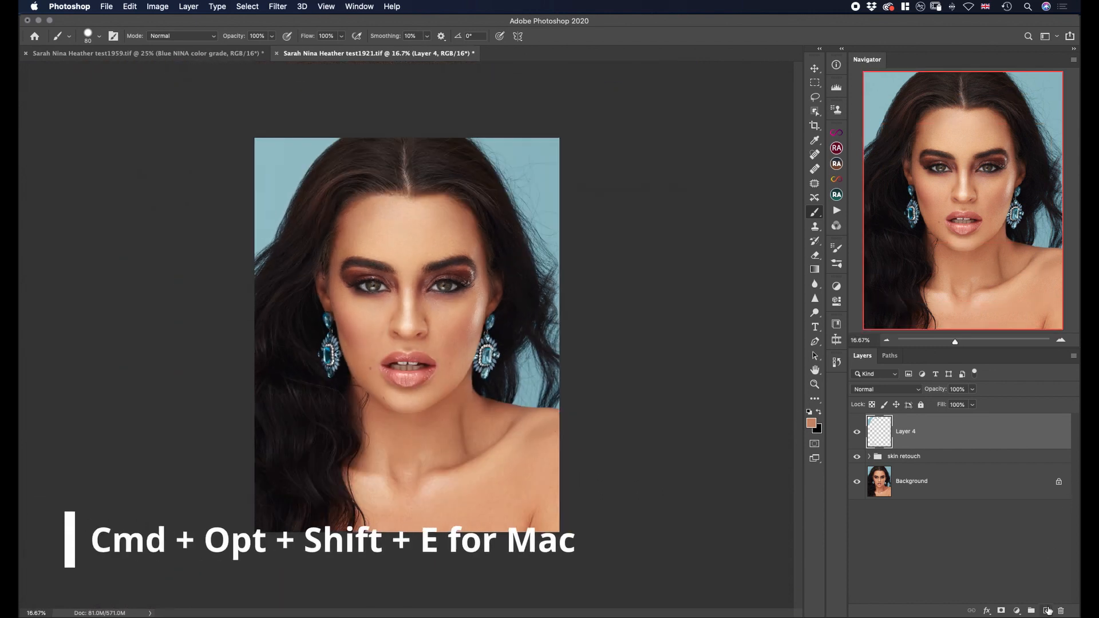
{"action": "left_click", "coordinate": [1047, 610]}
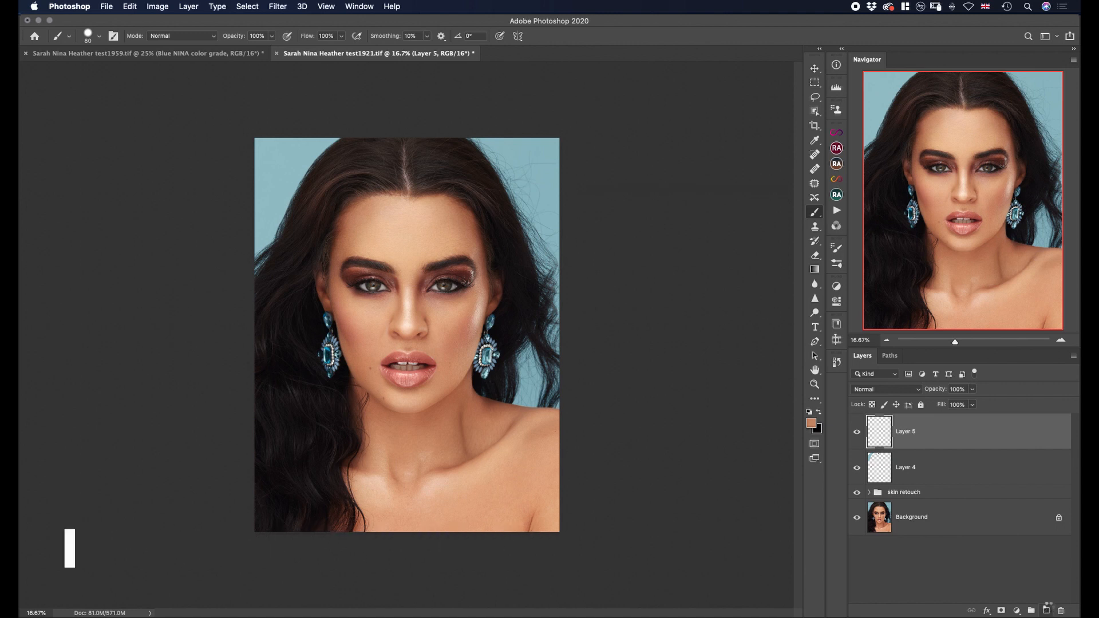
{"action": "key", "text": "super+alt+shift+e"}
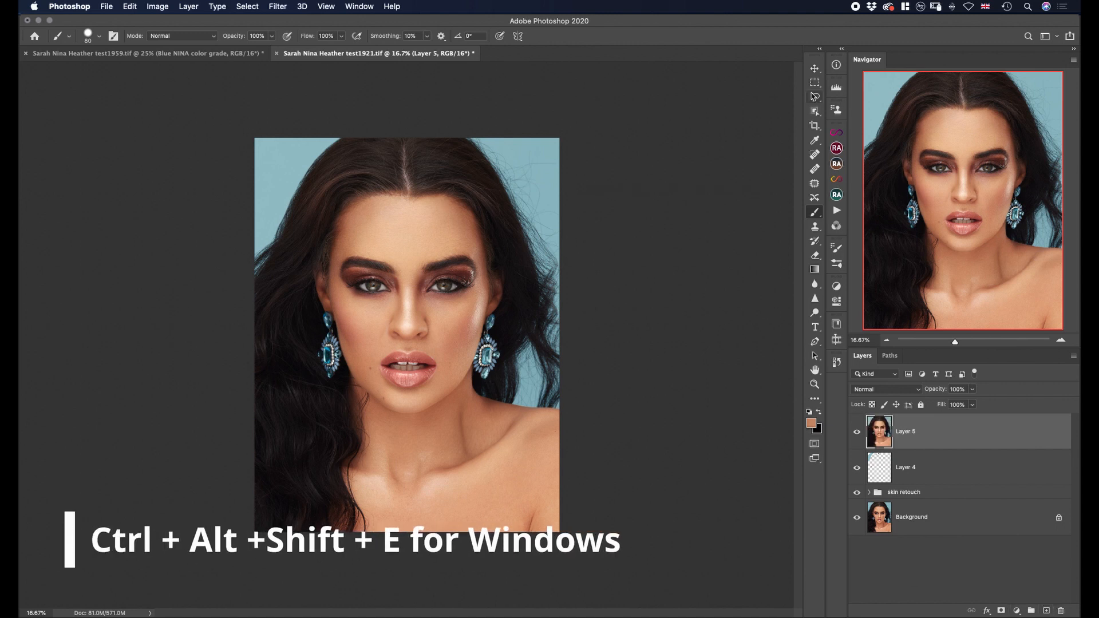
Step: Lasso the hair and background on the left half of the portrait and copy the selection to a new layer
{"action": "key", "text": "l"}
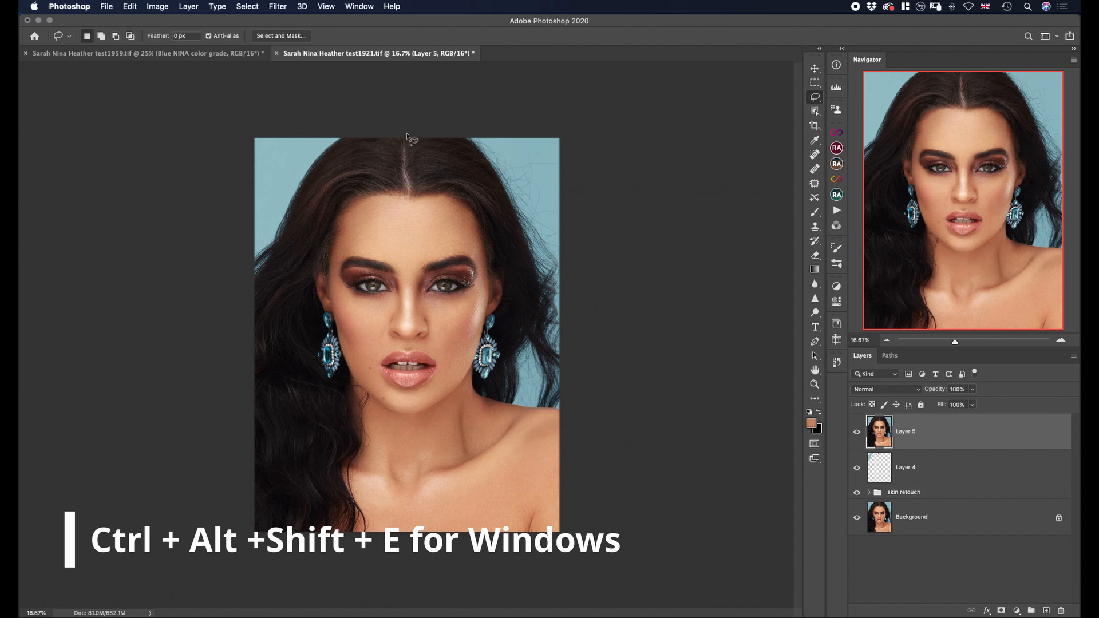
{"action": "mouse_move", "coordinate": [406, 139]}
{"action": "left_mouse_down"}
{"action": "mouse_move", "coordinate": [402, 194]}
{"action": "mouse_move", "coordinate": [367, 203]}
{"action": "mouse_move", "coordinate": [338, 233]}
{"action": "mouse_move", "coordinate": [326, 313]}
{"action": "mouse_move", "coordinate": [329, 388]}
{"action": "mouse_move", "coordinate": [355, 469]}
{"action": "mouse_move", "coordinate": [356, 570]}
{"action": "mouse_move", "coordinate": [258, 573]}
{"action": "mouse_move", "coordinate": [154, 493]}
{"action": "mouse_move", "coordinate": [123, 318]}
{"action": "mouse_move", "coordinate": [125, 138]}
{"action": "mouse_move", "coordinate": [164, 32]}
{"action": "mouse_move", "coordinate": [410, 84]}
{"action": "left_mouse_up"}
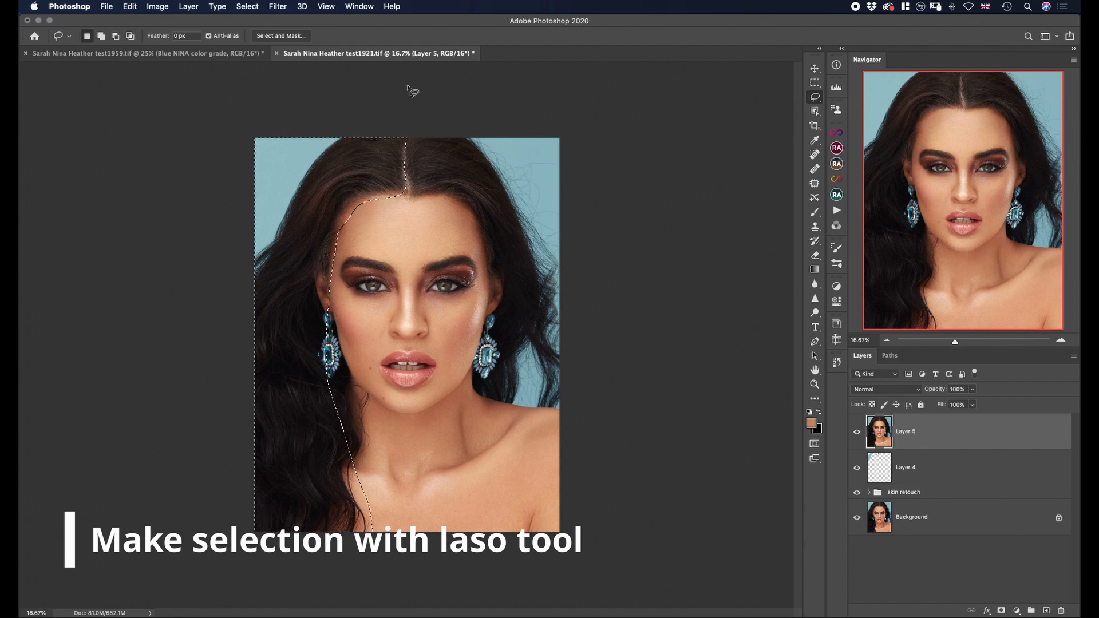
{"action": "right_click", "coordinate": [372, 162]}
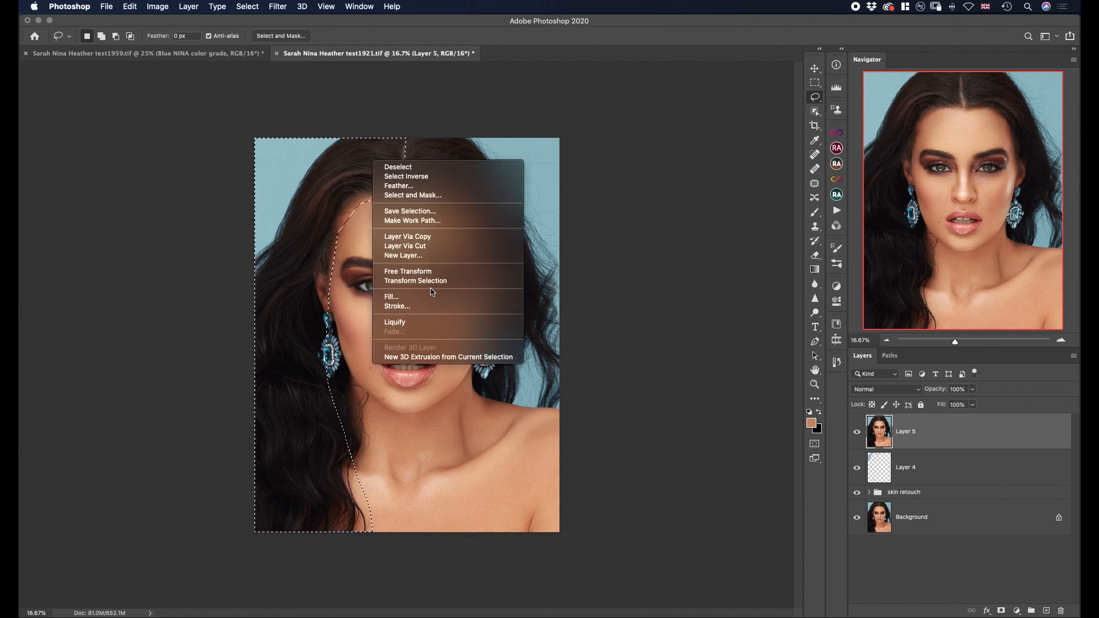
{"action": "left_click", "coordinate": [417, 237]}
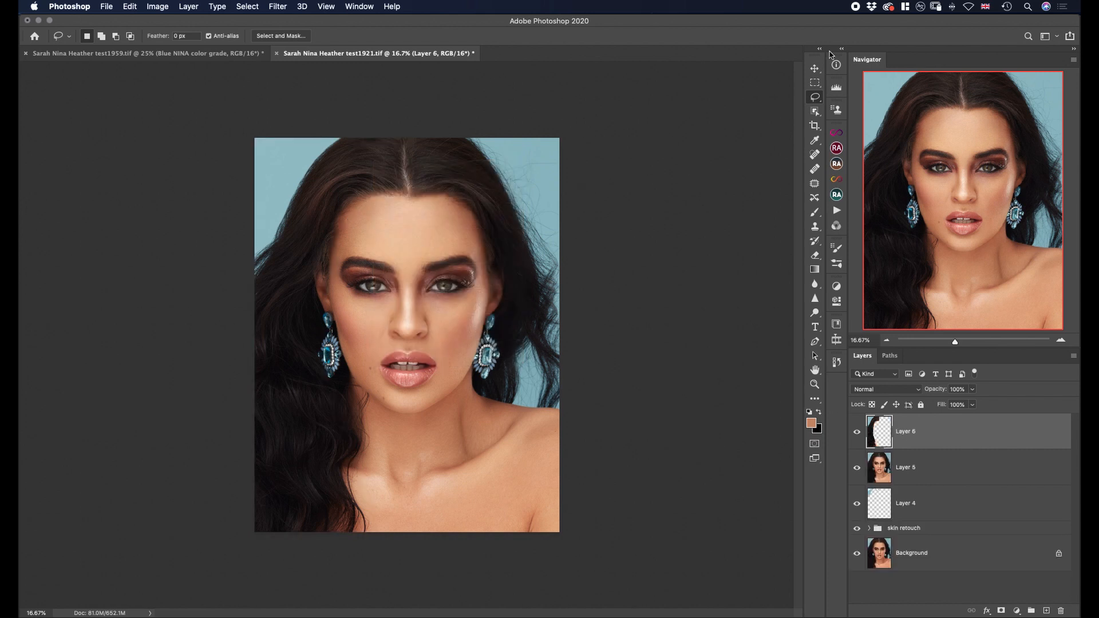
Step: Flip the copied hair layer horizontally and move it over the right half of the portrait
{"action": "left_click", "coordinate": [814, 68]}
{"action": "left_click", "coordinate": [406, 139]}
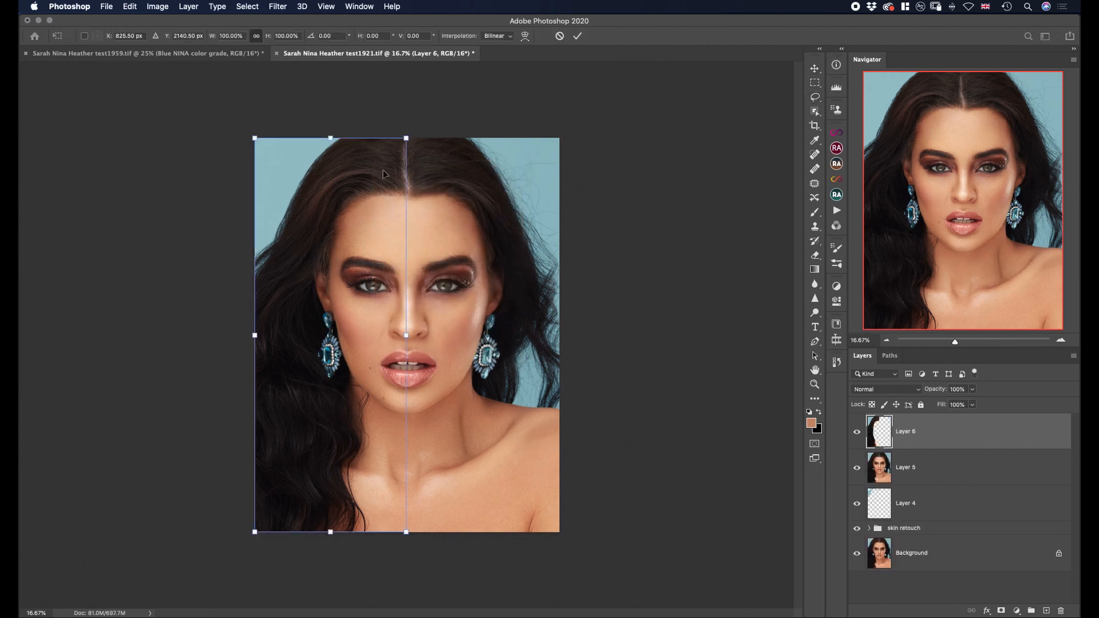
{"action": "right_click", "coordinate": [350, 208]}
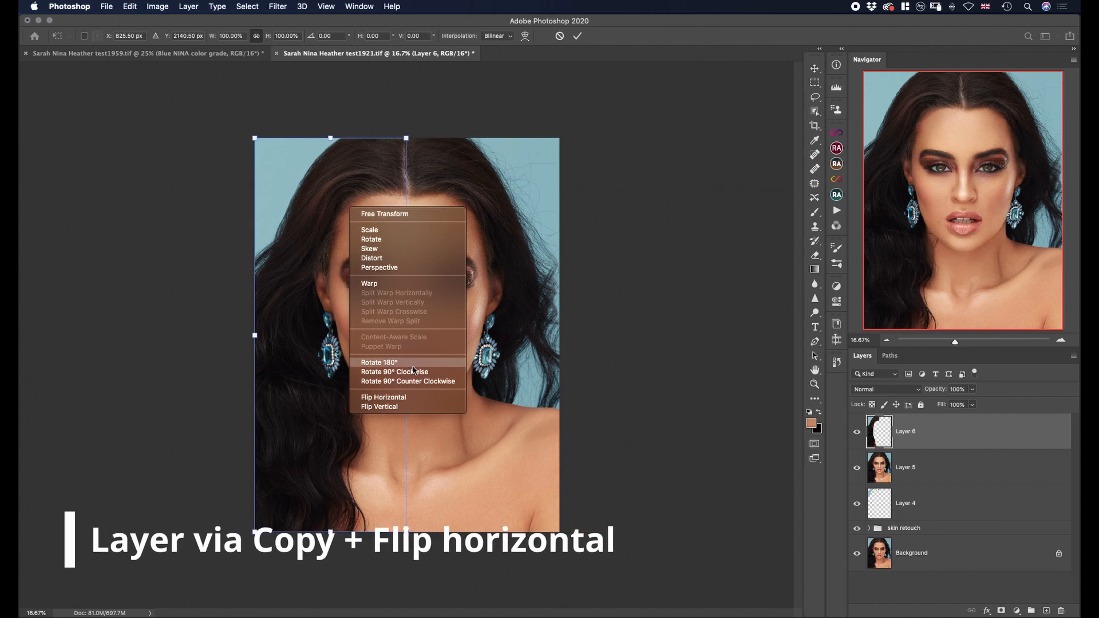
{"action": "left_click", "coordinate": [404, 398]}
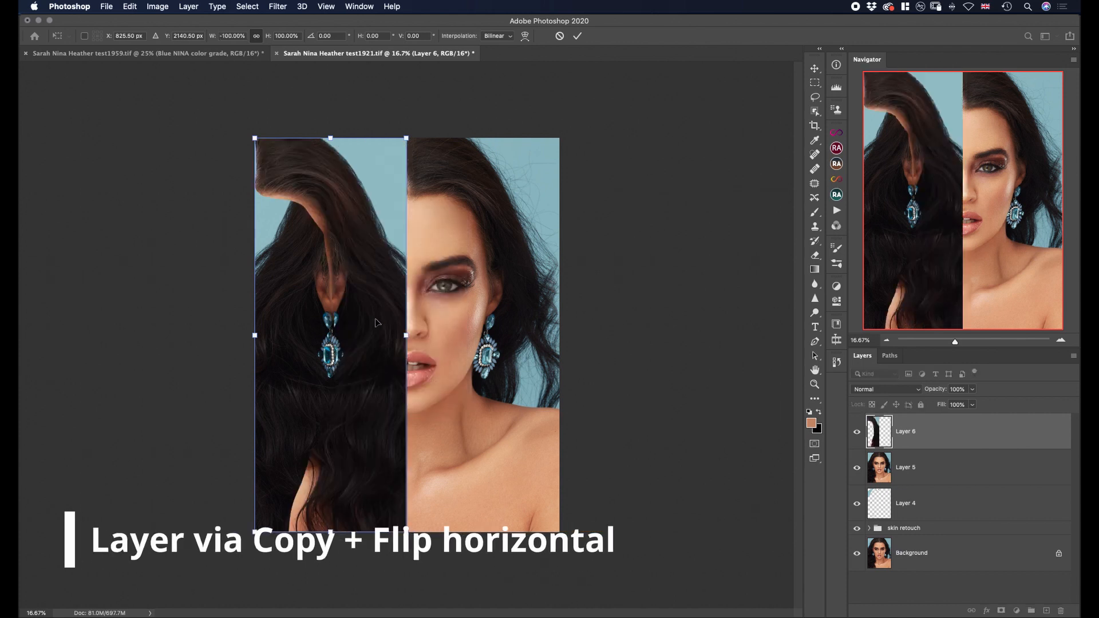
{"action": "left_click_drag", "start_coordinate": [368, 320], "coordinate": [523, 324]}
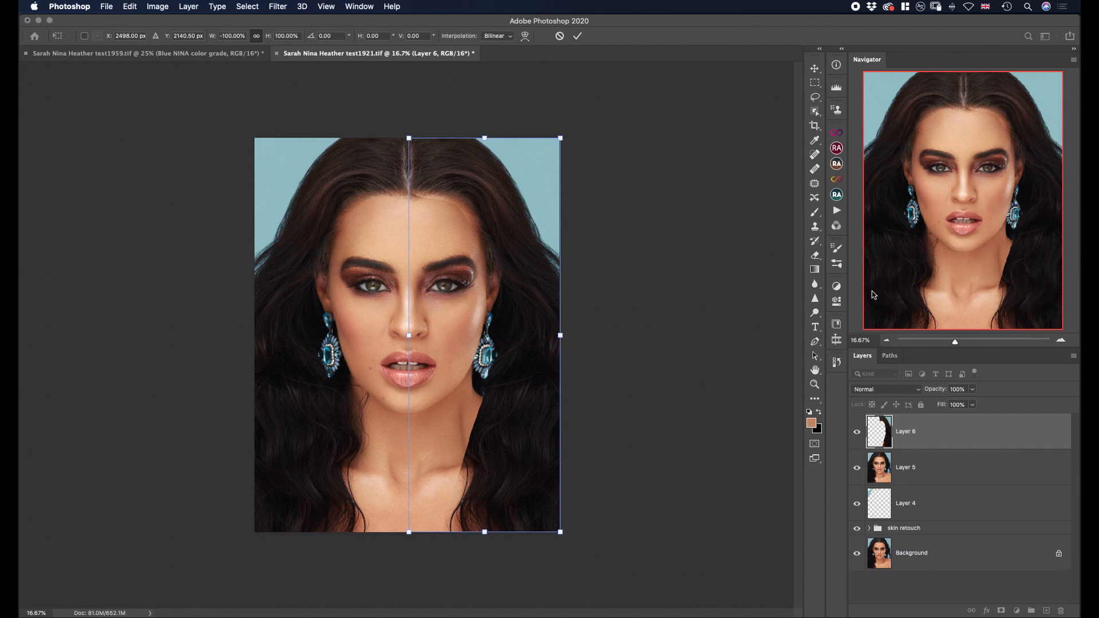
Step: Lower Layer 6's opacity to 63% and fine-tune the mirrored hair's horizontal position over the right half of the portrait
{"action": "left_click", "coordinate": [973, 390]}
{"action": "left_click_drag", "start_coordinate": [976, 403], "coordinate": [954, 403]}
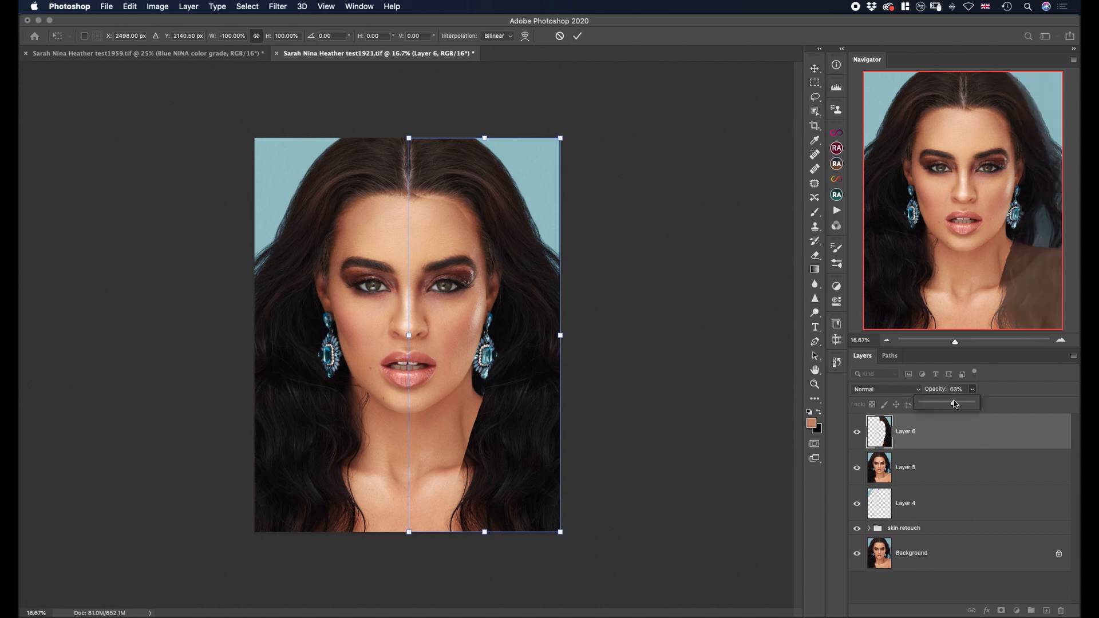
{"action": "key", "text": "super+equal"}
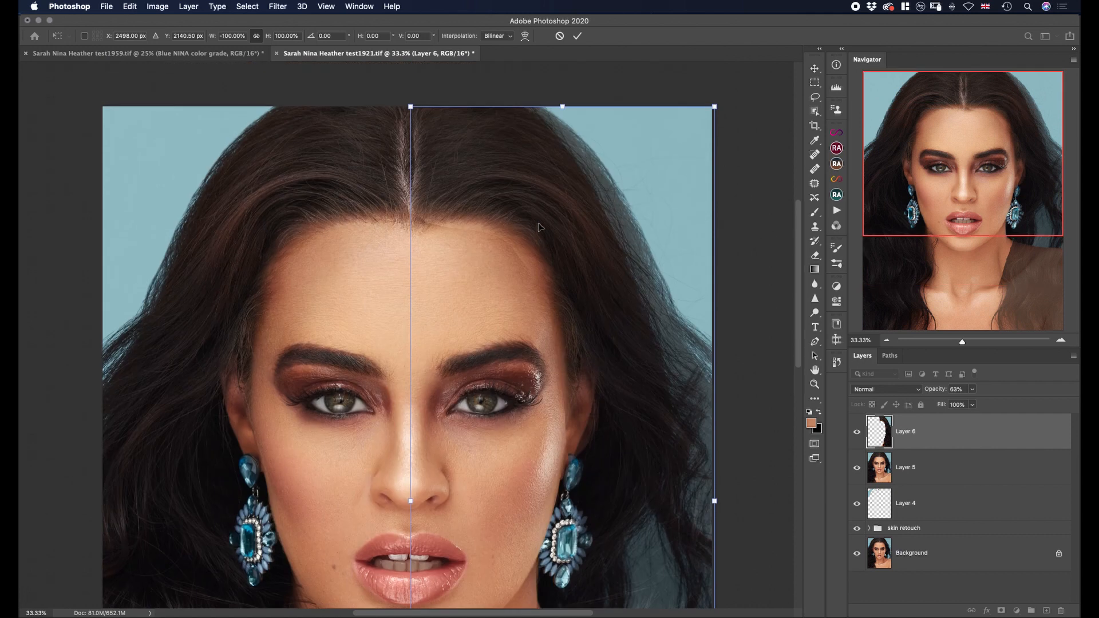
{"action": "left_click_drag", "start_coordinate": [558, 245], "coordinate": [559, 247]}
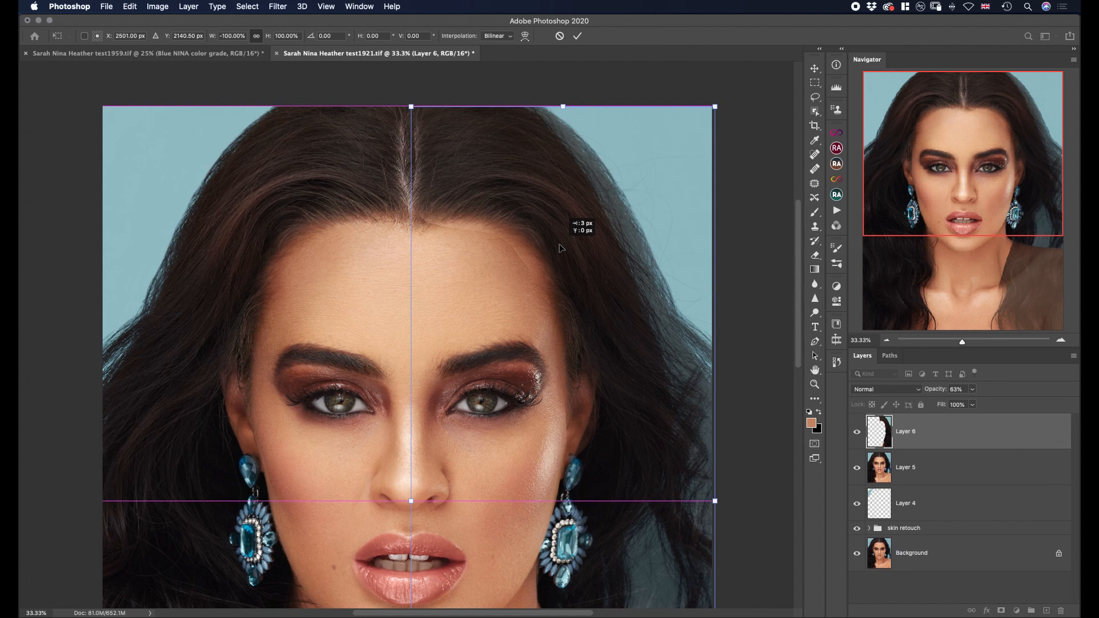
{"action": "left_click_drag", "start_coordinate": [559, 248], "coordinate": [560, 248]}
{"action": "scroll", "coordinate": [582, 270], "scroll_direction": "down", "scroll_amount": 5}
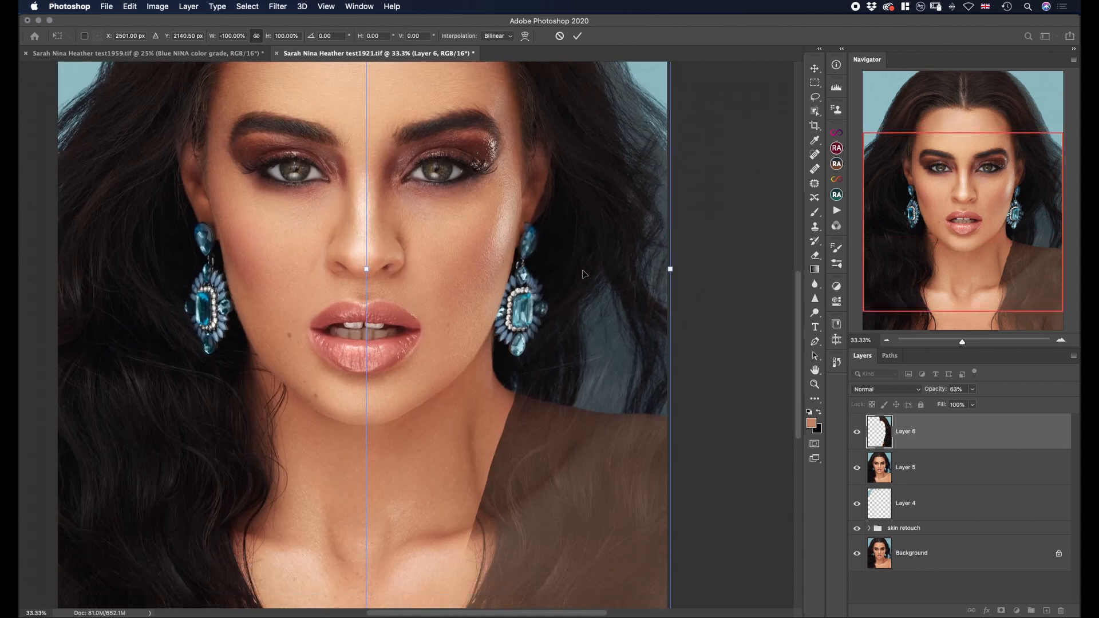
{"action": "scroll", "coordinate": [582, 270], "scroll_direction": "up", "scroll_amount": 4}
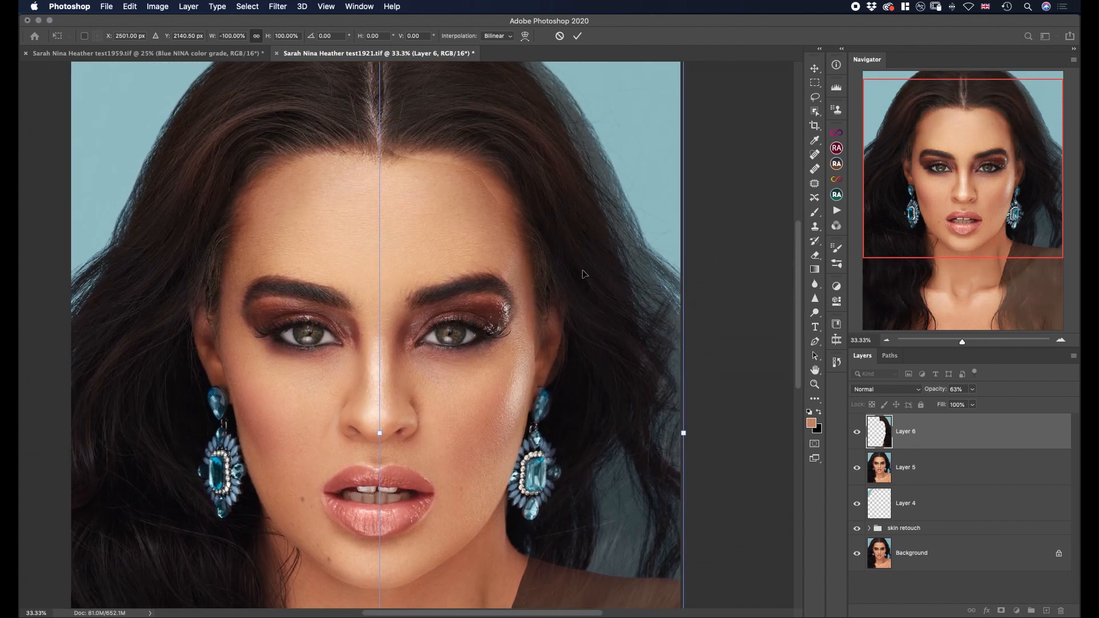
{"action": "left_click_drag", "start_coordinate": [577, 302], "coordinate": [571, 302]}
{"action": "left_click", "coordinate": [577, 36]}
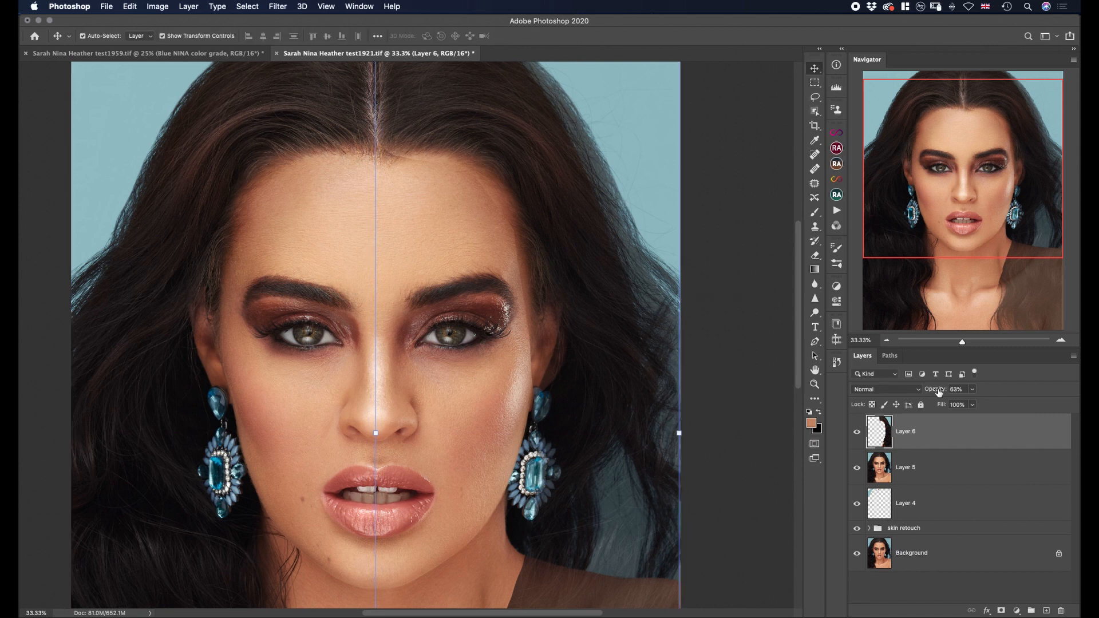
Step: Restore Layer 6's opacity to 100%, then hide it and make Layer 5 the active layer
{"action": "left_click", "coordinate": [972, 389]}
{"action": "left_click_drag", "start_coordinate": [971, 403], "coordinate": [1029, 407]}
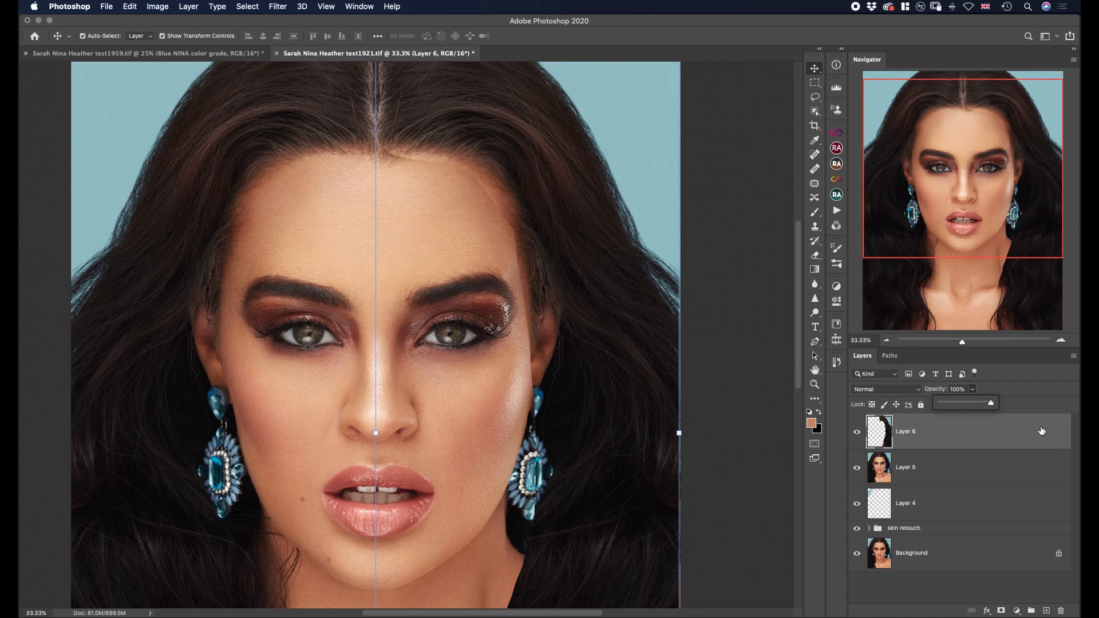
{"action": "left_click", "coordinate": [1007, 470]}
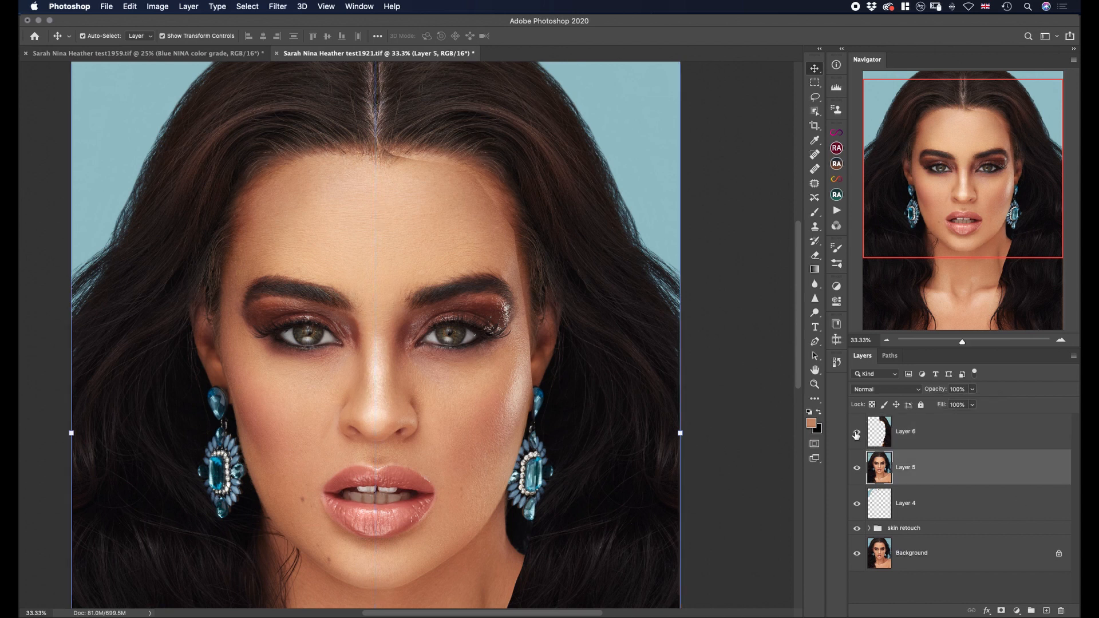
{"action": "left_click", "coordinate": [856, 432]}
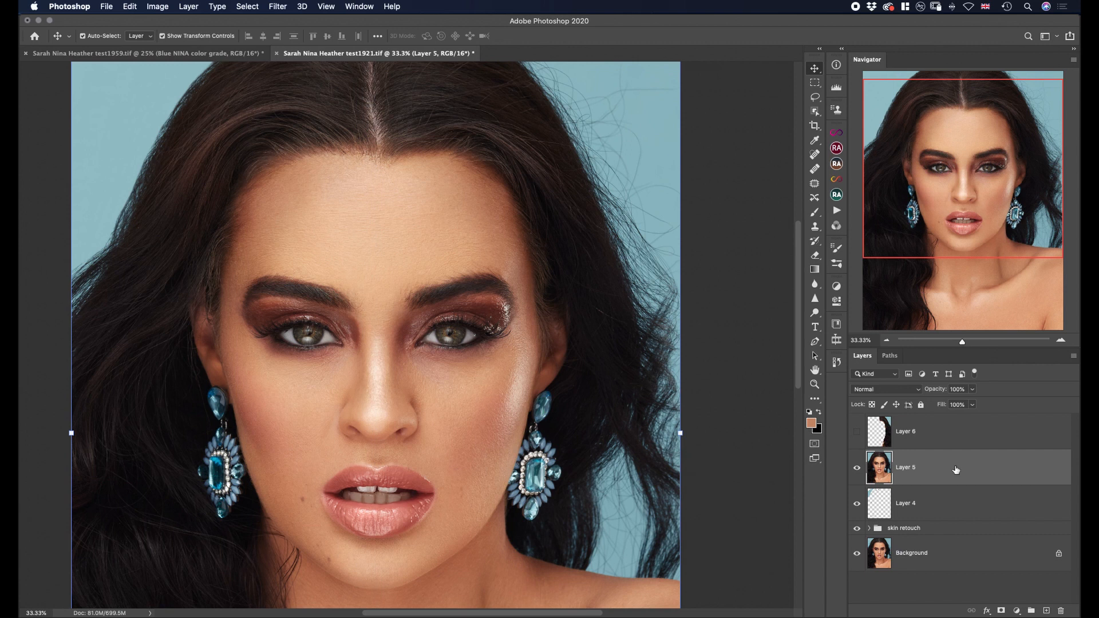
Step: Select the skin tones with Color Range by sampling two spots on the bare shoulder and setting the fuzziness to 120
{"action": "left_click", "coordinate": [248, 6]}
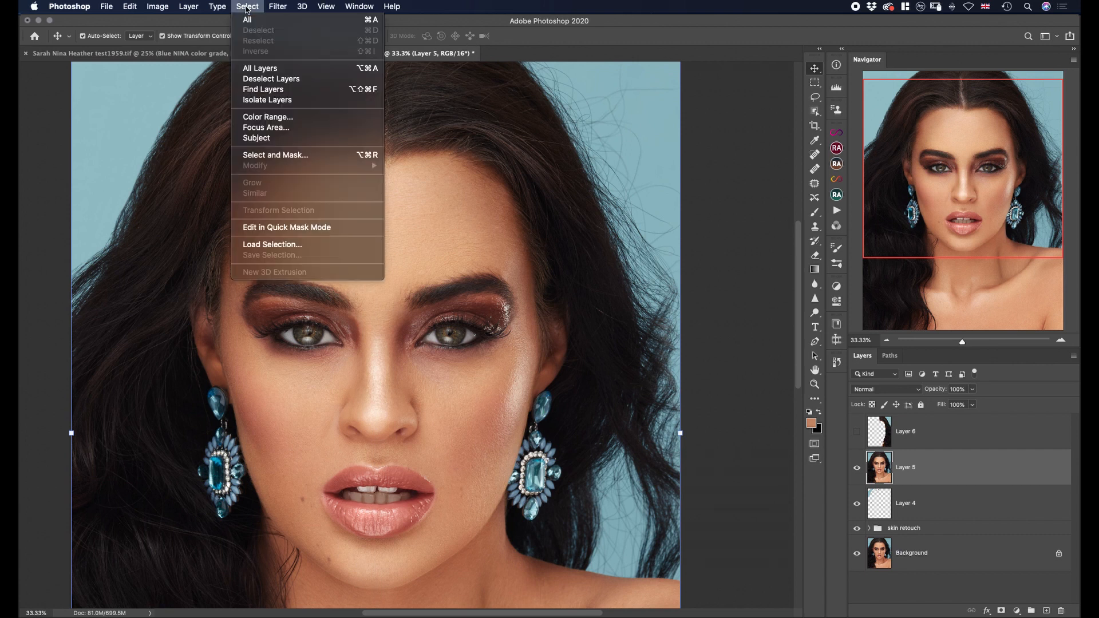
{"action": "left_click", "coordinate": [271, 122]}
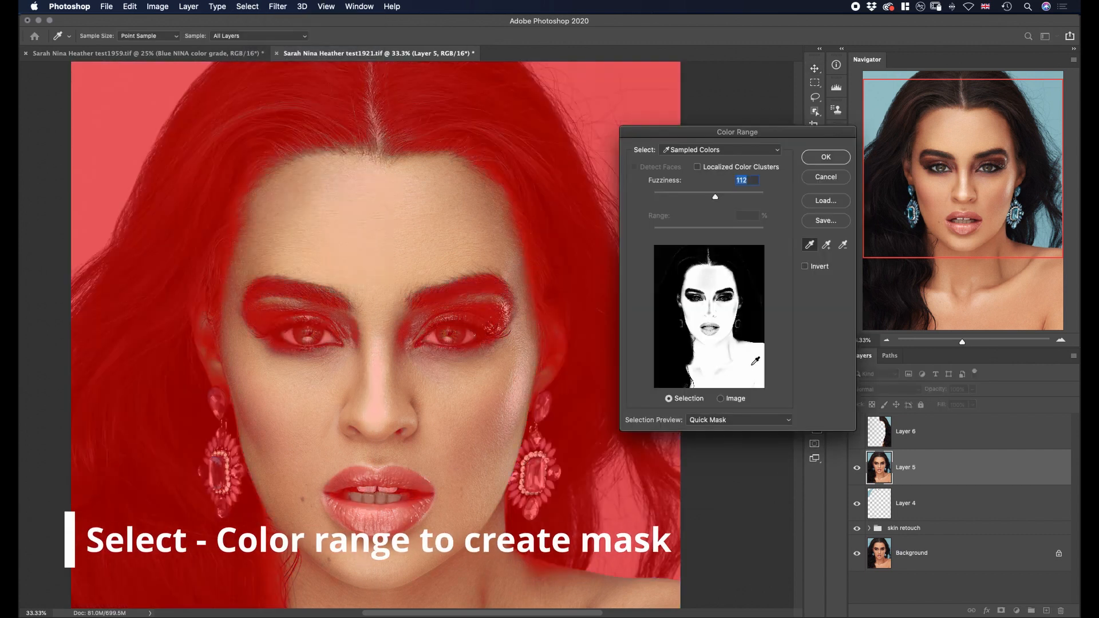
{"action": "left_click", "coordinate": [752, 361]}
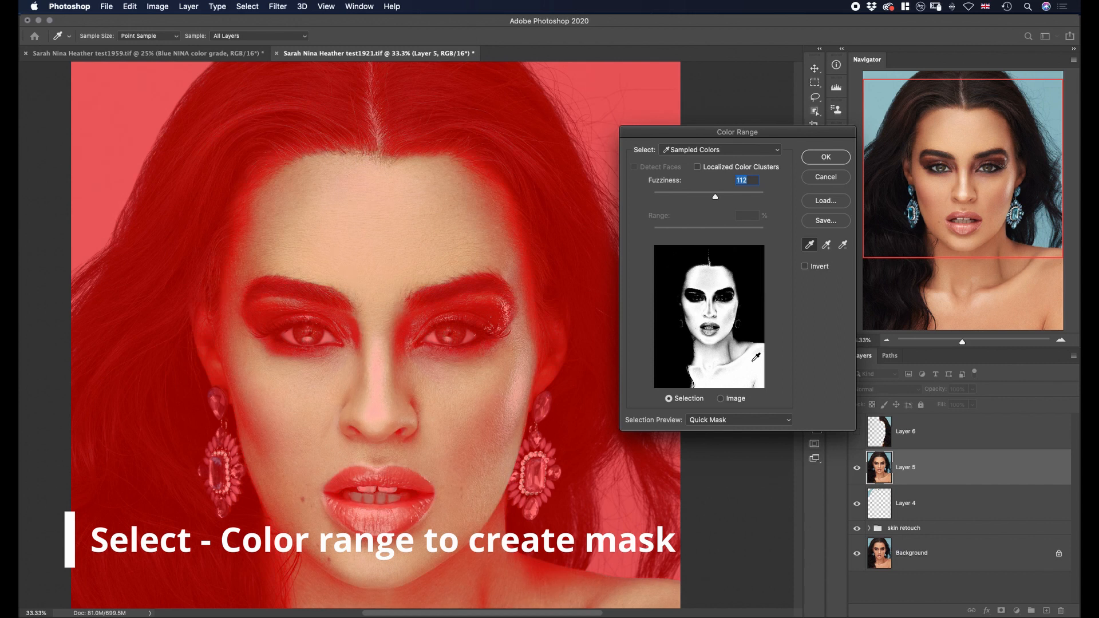
{"action": "left_click", "coordinate": [826, 245]}
{"action": "left_click", "coordinate": [754, 346]}
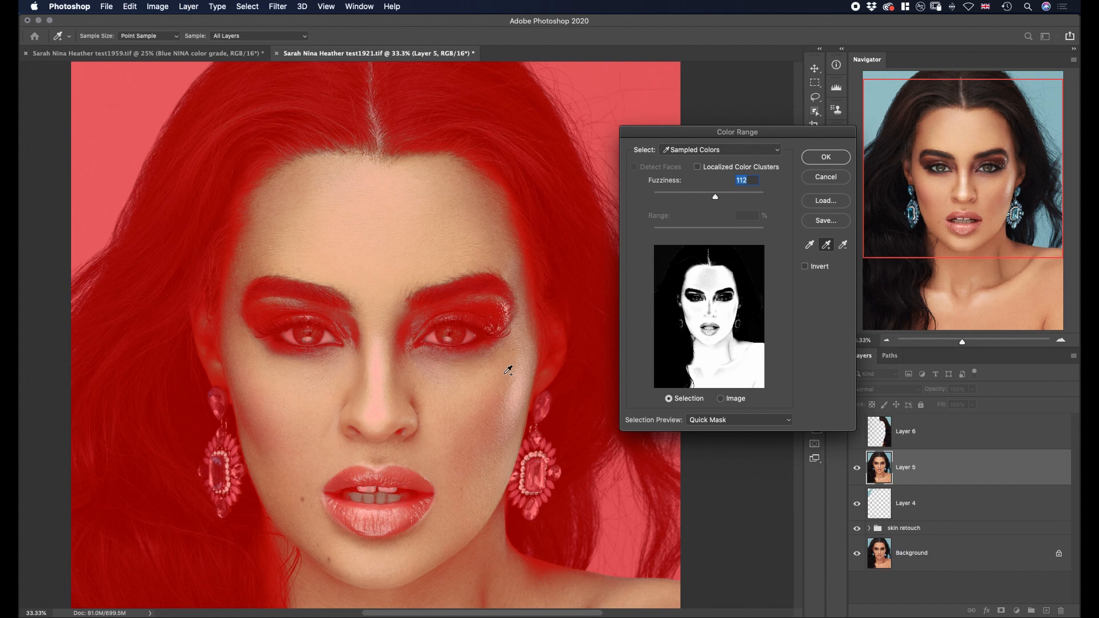
{"action": "scroll", "coordinate": [507, 370], "scroll_direction": "down", "scroll_amount": 10}
{"action": "scroll", "coordinate": [507, 370], "scroll_direction": "right", "scroll_amount": 6}
{"action": "scroll", "coordinate": [507, 373], "scroll_direction": "right", "scroll_amount": 2}
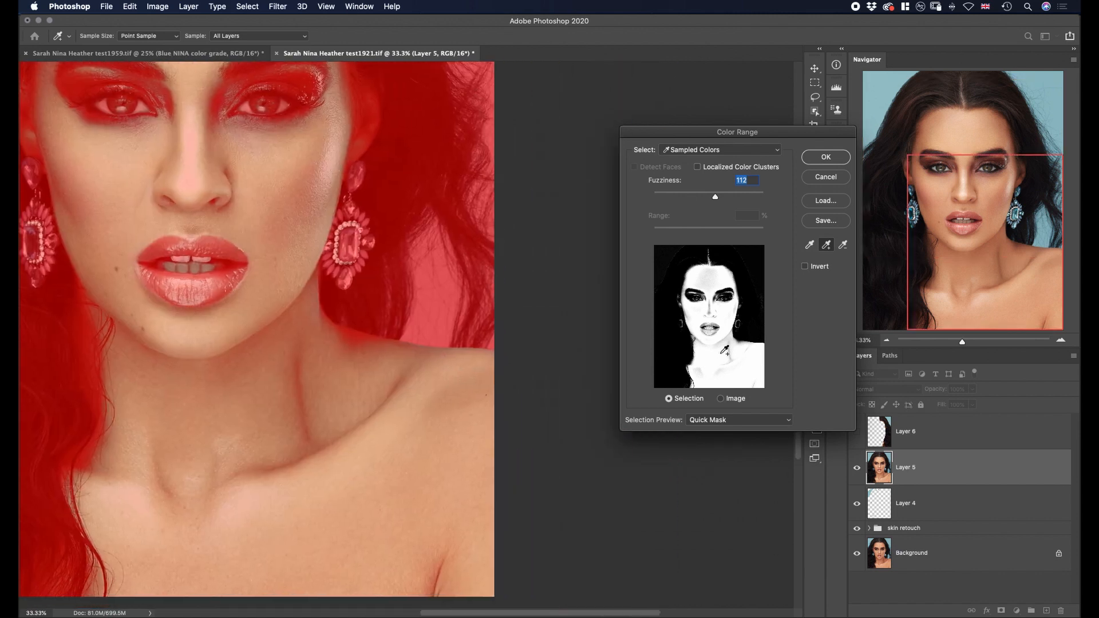
{"action": "mouse_move", "coordinate": [716, 199]}
{"action": "left_mouse_down"}
{"action": "mouse_move", "coordinate": [733, 199]}
{"action": "mouse_move", "coordinate": [707, 200]}
{"action": "mouse_move", "coordinate": [721, 200]}
{"action": "left_mouse_up"}
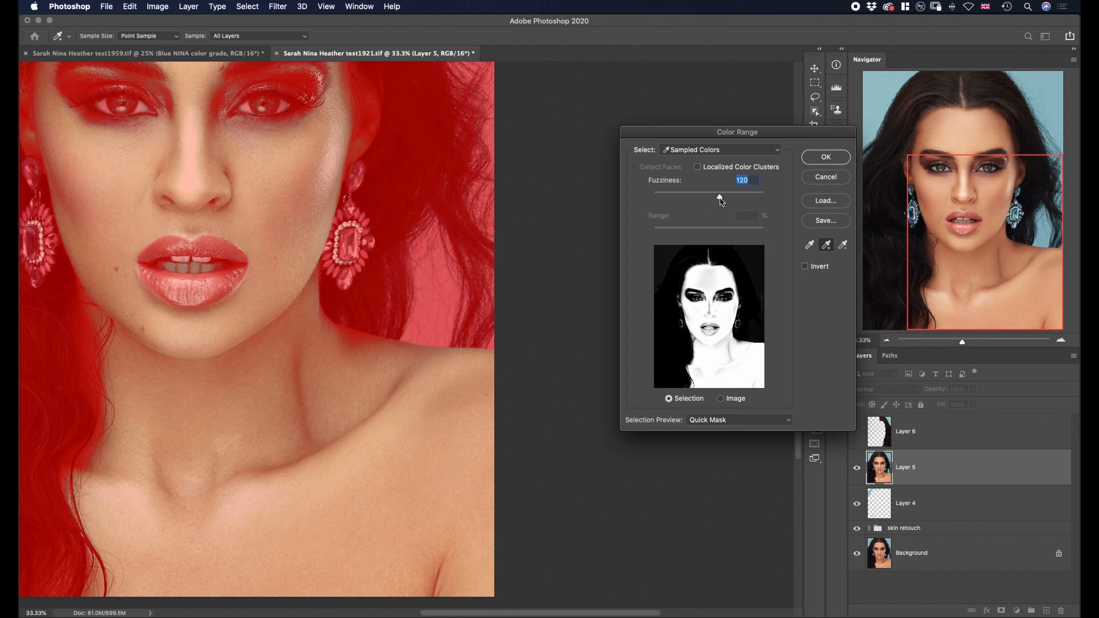
{"action": "left_click", "coordinate": [823, 157]}
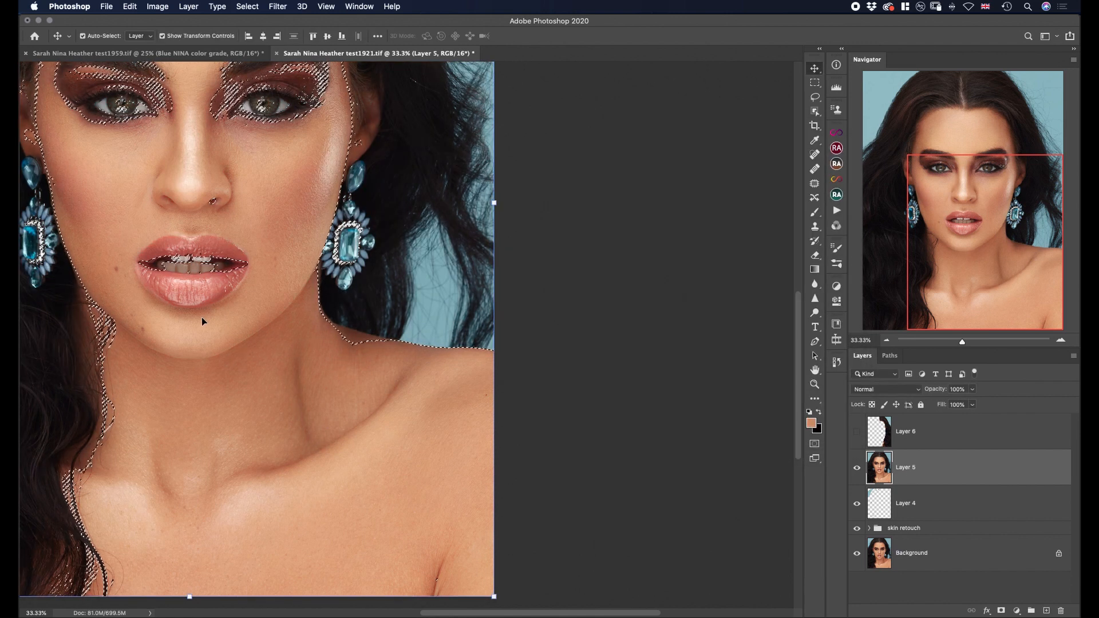
Step: Show Layer 6 again, give it a layer mask from the skin selection, and invert the mask
{"action": "left_click", "coordinate": [856, 435]}
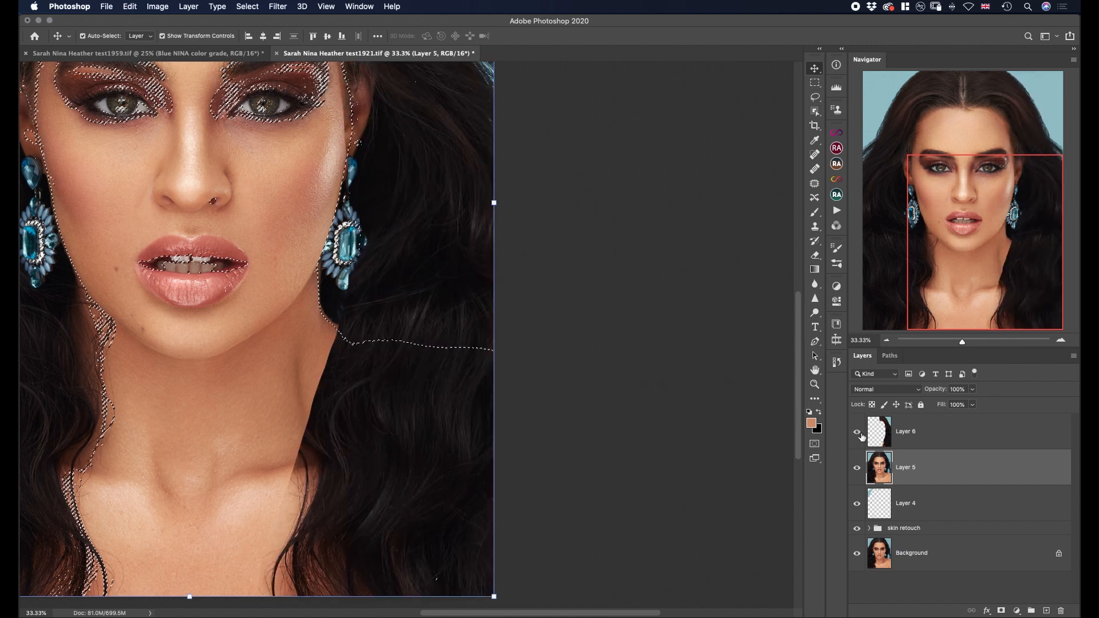
{"action": "left_click", "coordinate": [953, 440]}
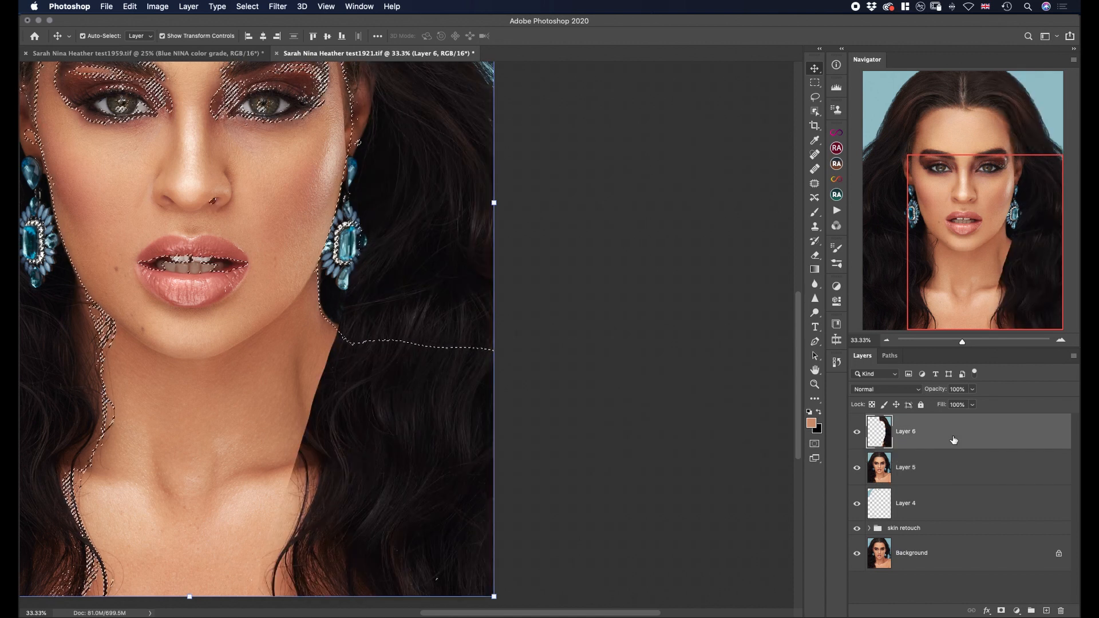
{"action": "left_click", "coordinate": [1000, 611]}
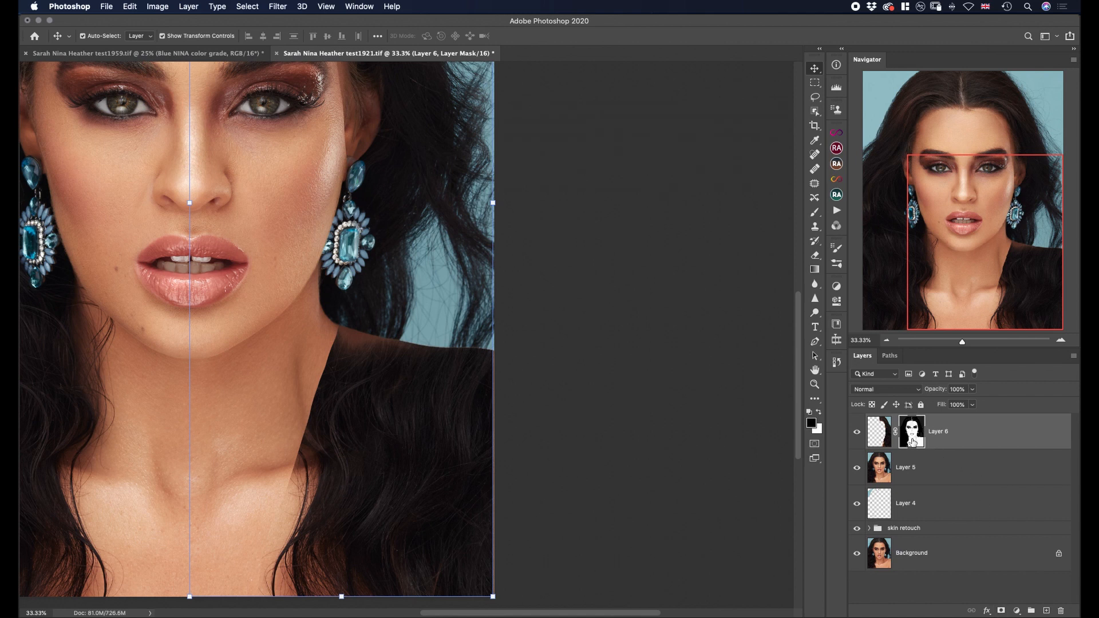
{"action": "key", "text": "super+i"}
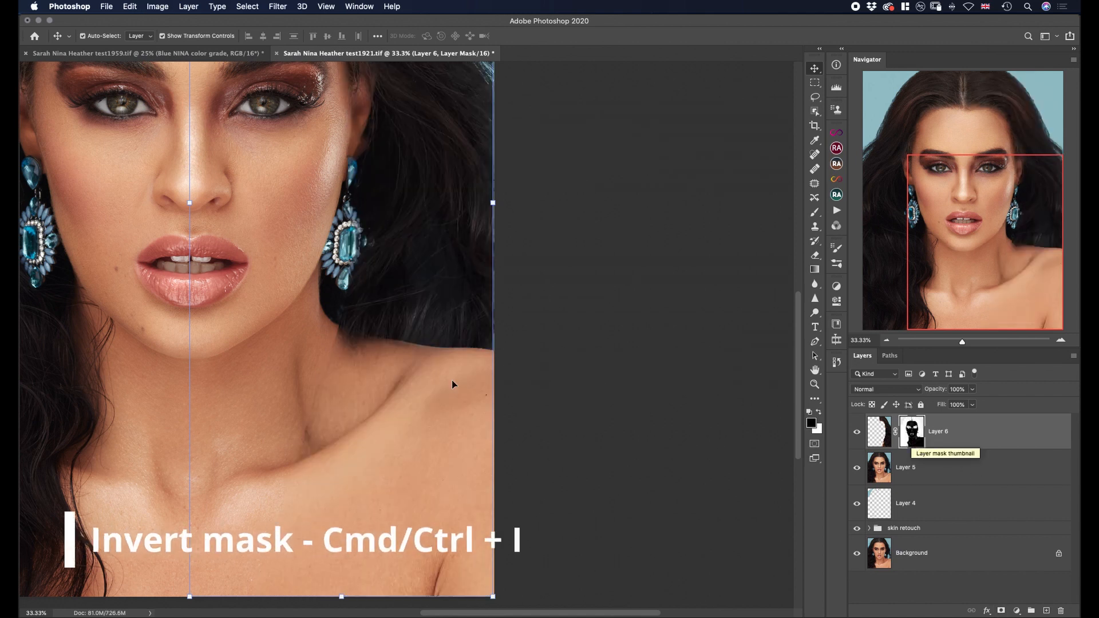
Step: Paint black on Layer 6's mask over the neck and shoulder with the Brush, enlarging it to 300 px
{"action": "scroll", "coordinate": [451, 383], "scroll_direction": "up", "scroll_amount": 10}
{"action": "scroll", "coordinate": [452, 384], "scroll_direction": "left", "scroll_amount": 5}
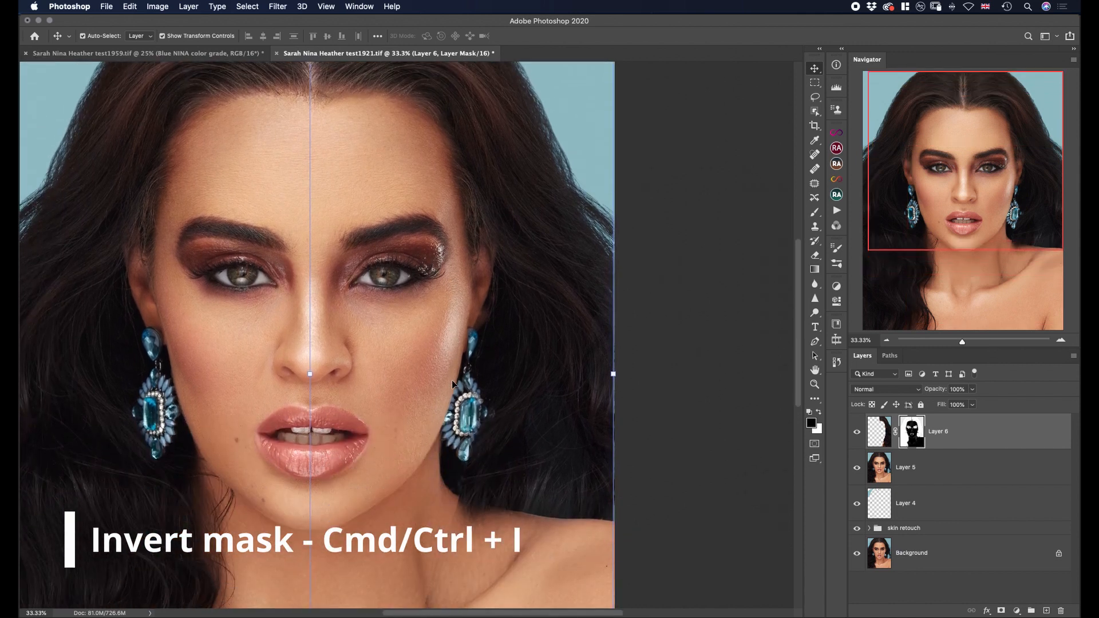
{"action": "scroll", "coordinate": [451, 382], "scroll_direction": "down", "scroll_amount": 10}
{"action": "scroll", "coordinate": [452, 382], "scroll_direction": "up", "scroll_amount": 4}
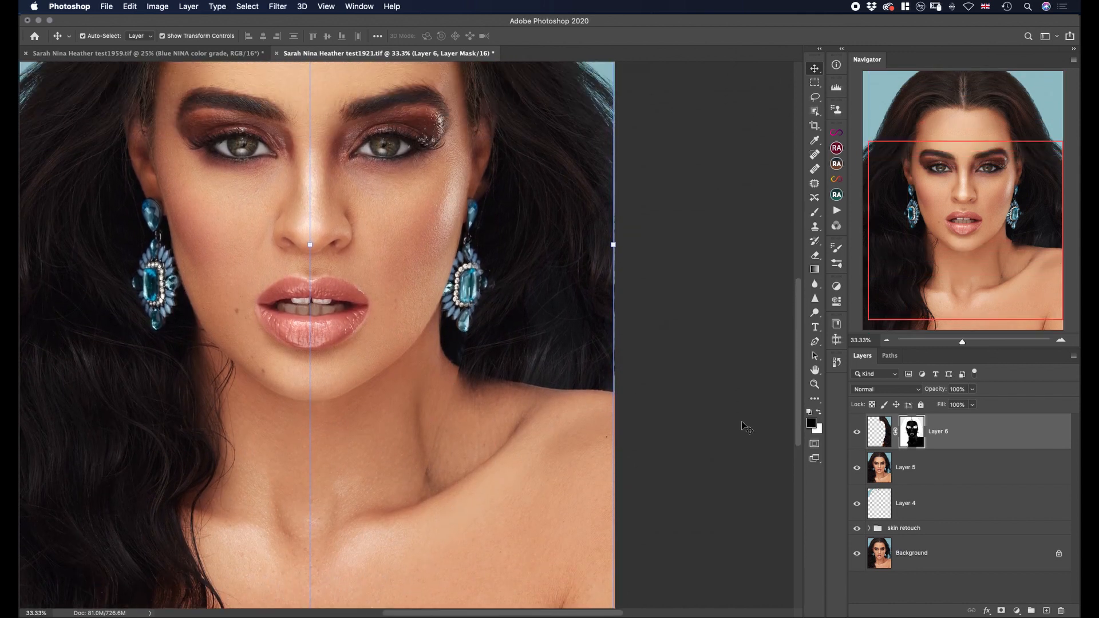
{"action": "left_click", "coordinate": [819, 413]}
{"action": "left_click", "coordinate": [820, 413]}
{"action": "left_click", "coordinate": [814, 212]}
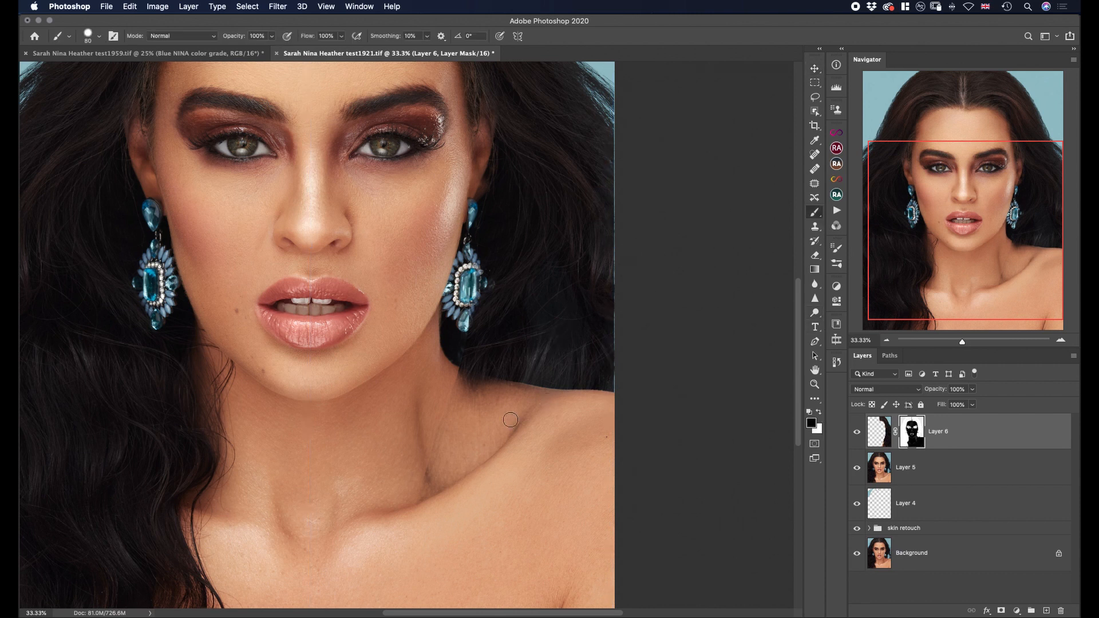
{"action": "key", "text": "bracketright"}
{"action": "key", "text": "bracketright"}
{"action": "key", "text": "bracketright"}
{"action": "key", "text": "bracketright"}
{"action": "key", "text": "bracketright"}
{"action": "key", "text": "bracketright"}
{"action": "key", "text": "bracketright"}
{"action": "key", "text": "bracketright"}
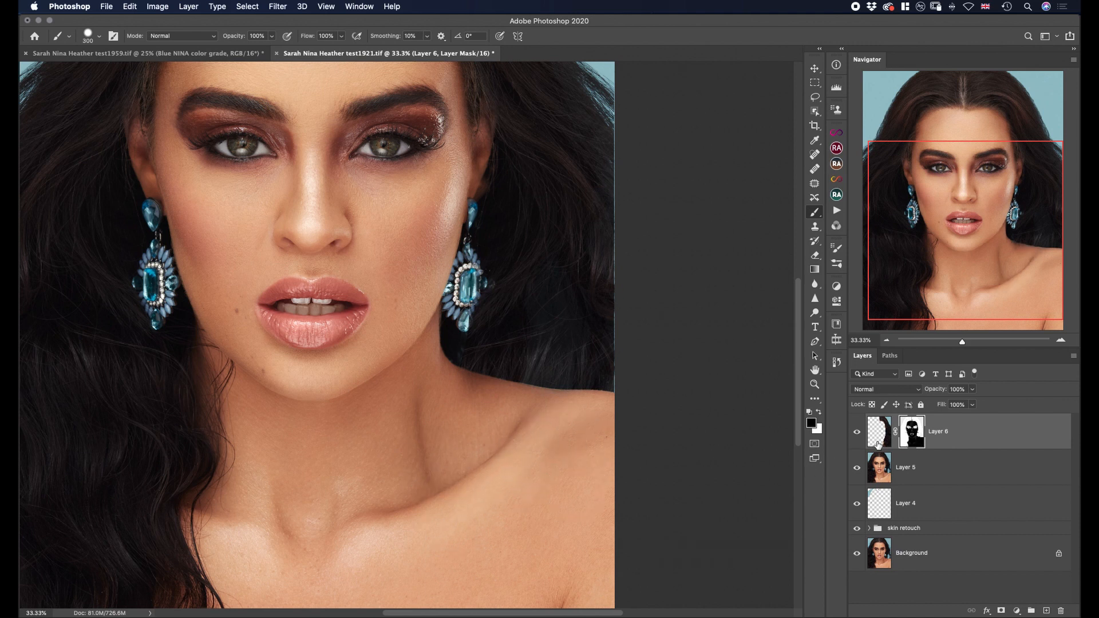
Step: Paint white on Layer 6's mask over the right-side hair and background, enlarging the brush to 700 px
{"action": "key", "text": "super+plus"}
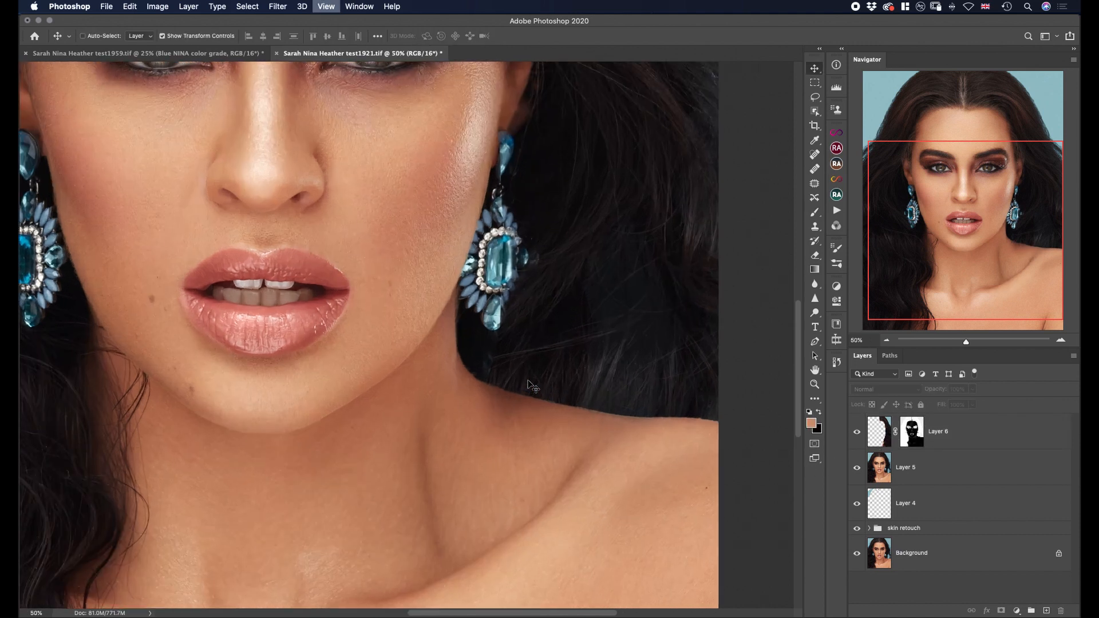
{"action": "key", "text": "super+plus"}
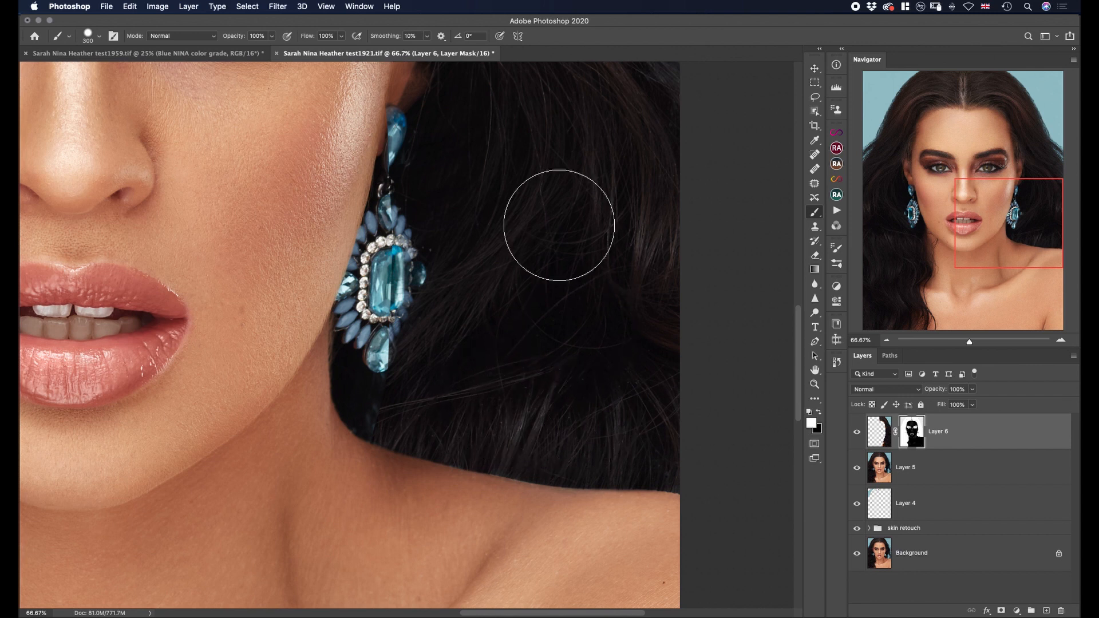
{"action": "left_click_drag", "start_coordinate": [557, 221], "coordinate": [508, 487]}
{"action": "key", "text": "super+minus"}
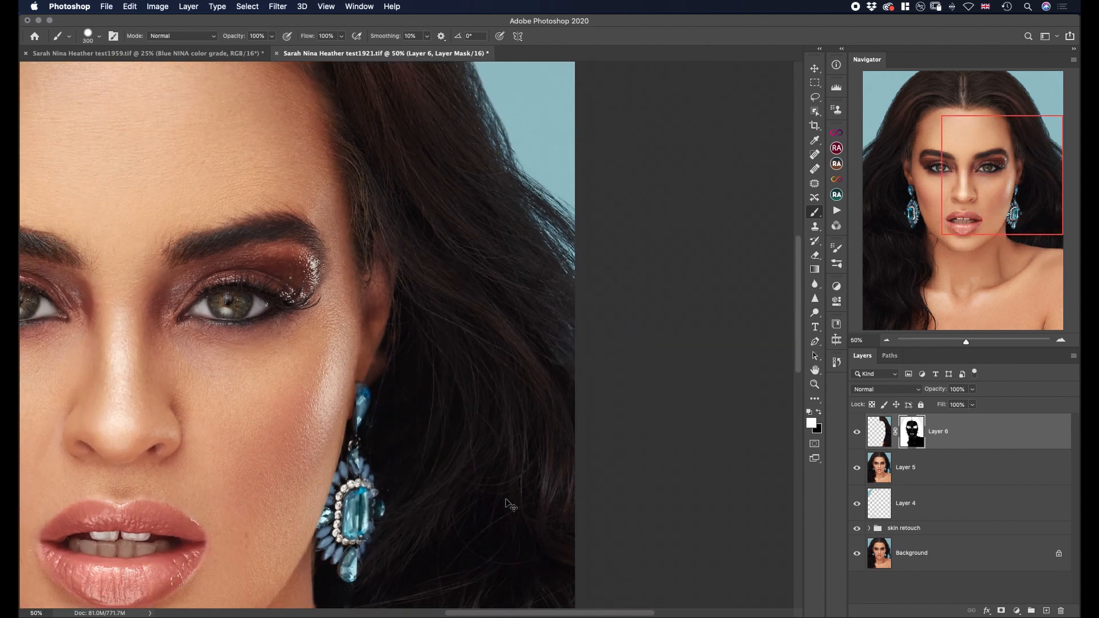
{"action": "key", "text": "super+minus"}
{"action": "key", "text": "bracketright"}
{"action": "key", "text": "bracketright"}
{"action": "key", "text": "bracketright"}
{"action": "key", "text": "bracketright"}
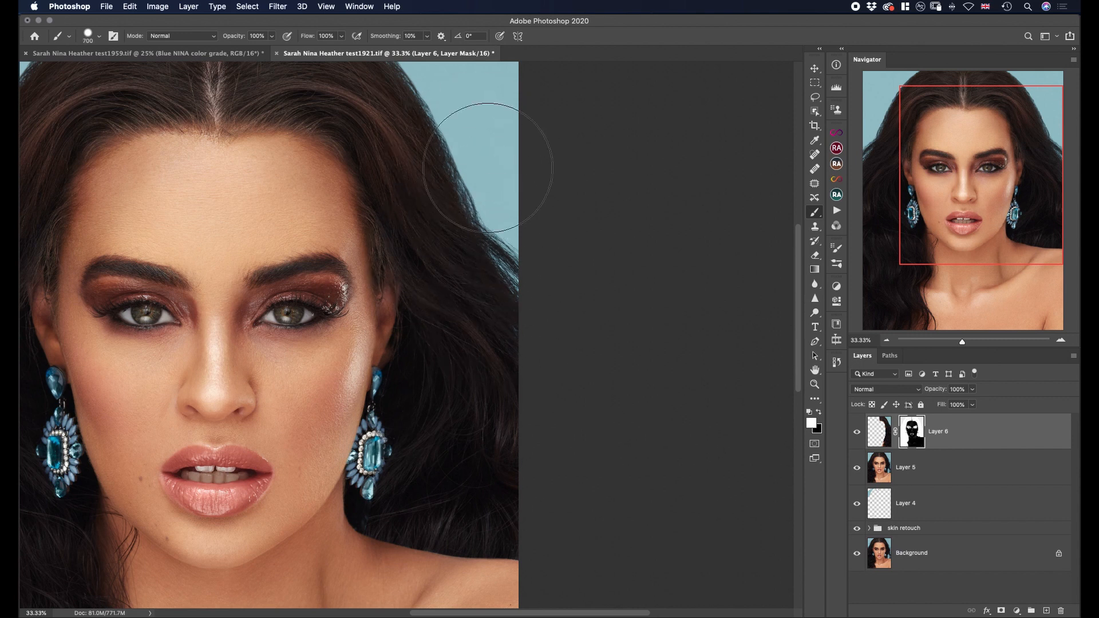
{"action": "left_click_drag", "start_coordinate": [461, 187], "coordinate": [498, 337]}
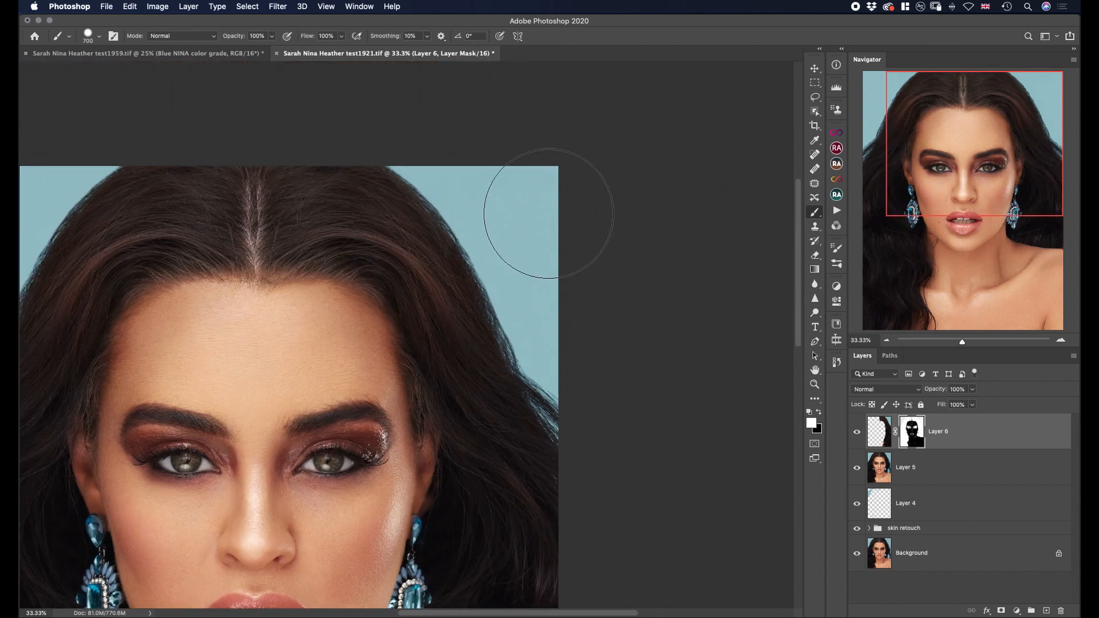
Step: Paint black on Layer 6's mask over the mirrored hair parting with the brush reduced to 150 px
{"action": "key", "text": "x"}
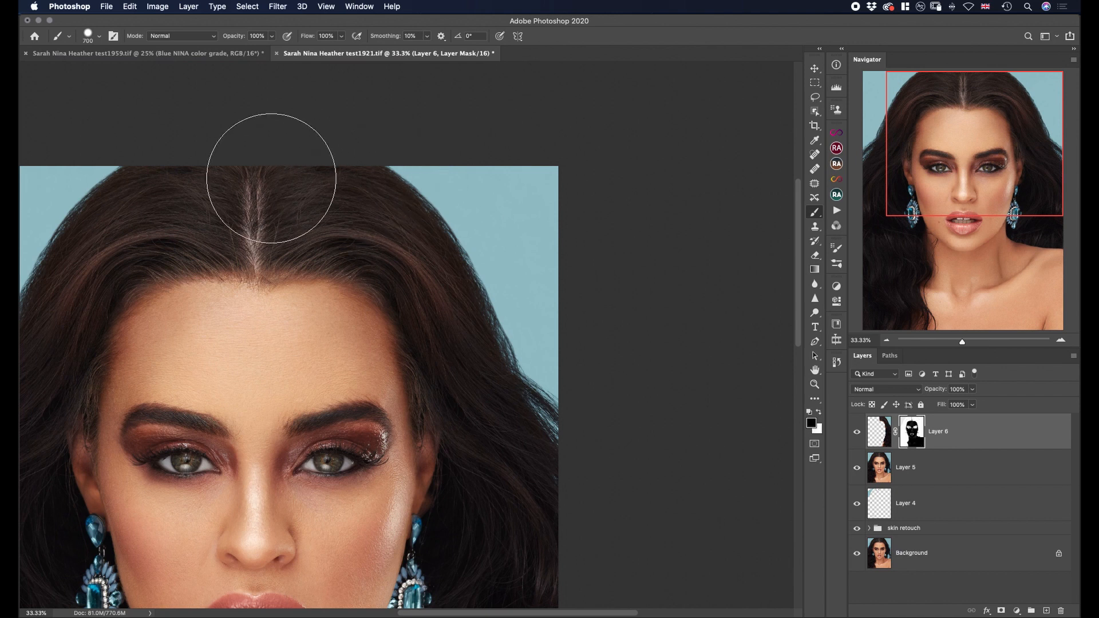
{"action": "key", "text": "bracketleft"}
{"action": "key", "text": "bracketleft"}
{"action": "key", "text": "bracketleft"}
{"action": "key", "text": "bracketleft"}
{"action": "key", "text": "bracketleft"}
{"action": "key", "text": "bracketleft"}
{"action": "key", "text": "bracketleft"}
{"action": "key", "text": "bracketleft"}
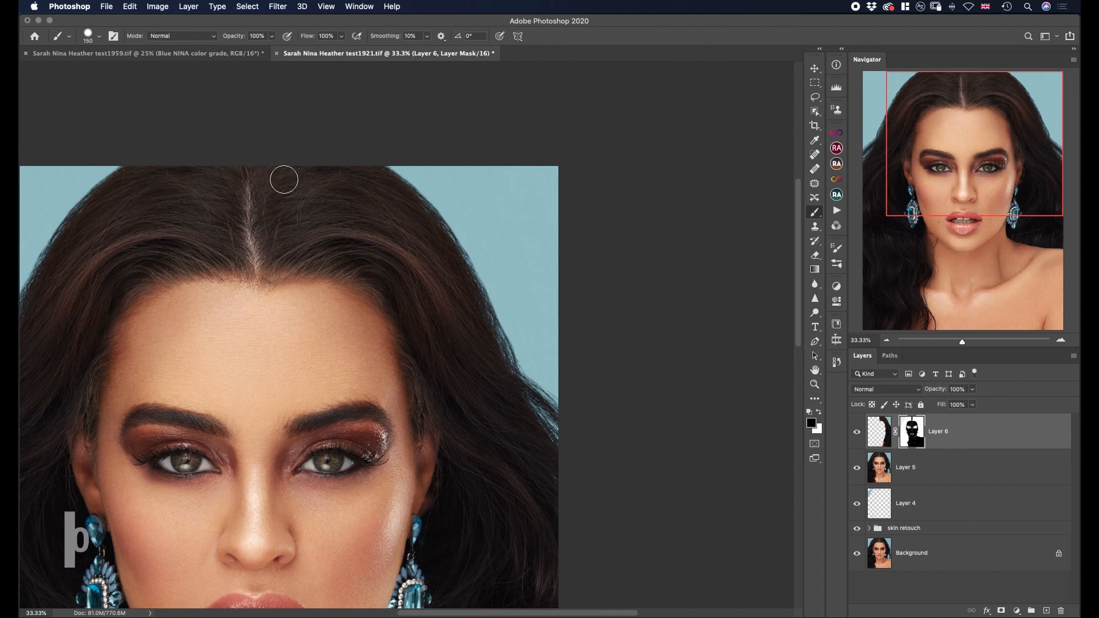
Step: Refine Layer 6's mask around the right ear, earring and hairline, checking against the original by toggling the layer
{"action": "left_click_drag", "start_coordinate": [372, 458], "coordinate": [429, 230]}
{"action": "mouse_move", "coordinate": [475, 403]}
{"action": "left_mouse_down"}
{"action": "mouse_move", "coordinate": [482, 210]}
{"action": "mouse_move", "coordinate": [479, 318]}
{"action": "left_mouse_up"}
{"action": "left_click", "coordinate": [856, 432]}
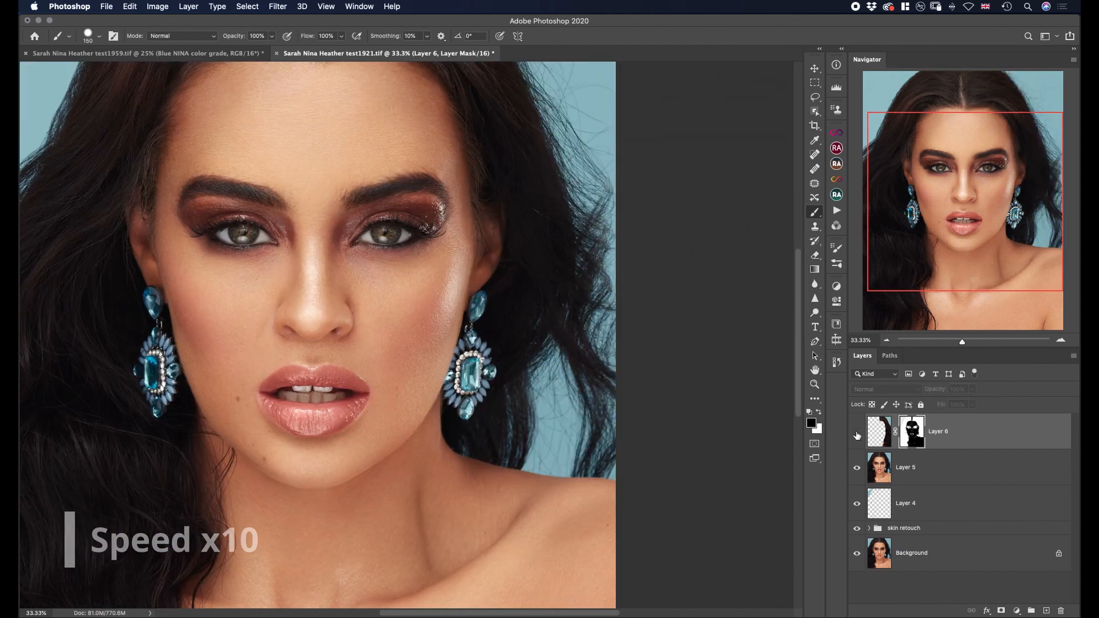
{"action": "left_click", "coordinate": [856, 432]}
{"action": "key", "text": "bracketright"}
{"action": "key", "text": "bracketright"}
{"action": "left_click_drag", "start_coordinate": [457, 163], "coordinate": [417, 97]}
{"action": "left_click_drag", "start_coordinate": [486, 241], "coordinate": [470, 325]}
{"action": "left_click", "coordinate": [856, 432]}
{"action": "left_click", "coordinate": [856, 432]}
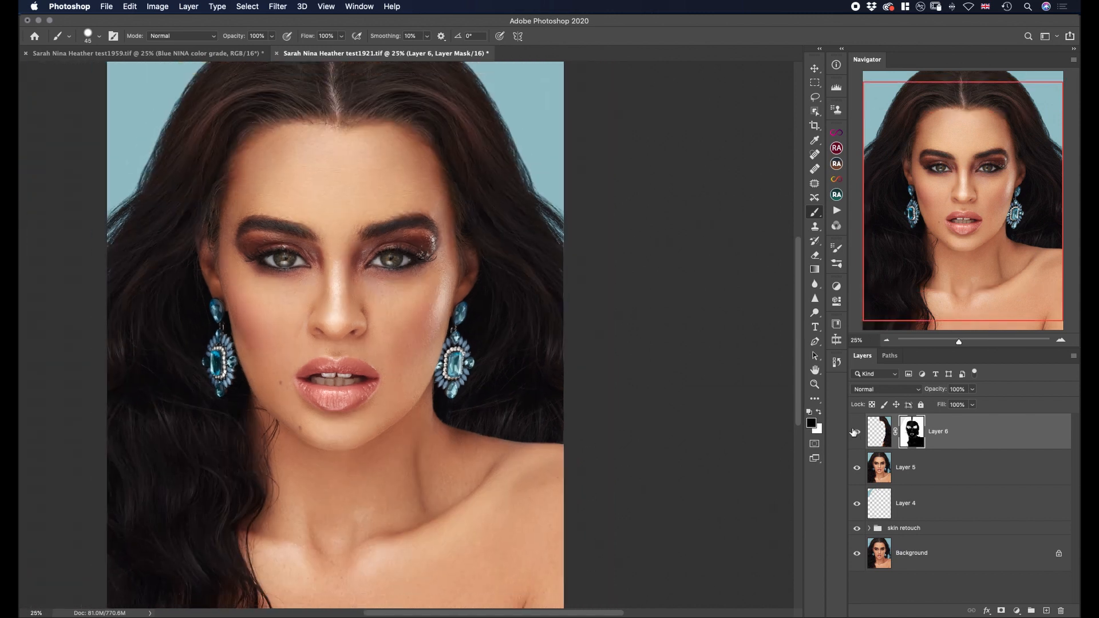
Step: Compare the whole portrait with Layer 6 hidden and shown
{"action": "key", "text": "super+minus"}
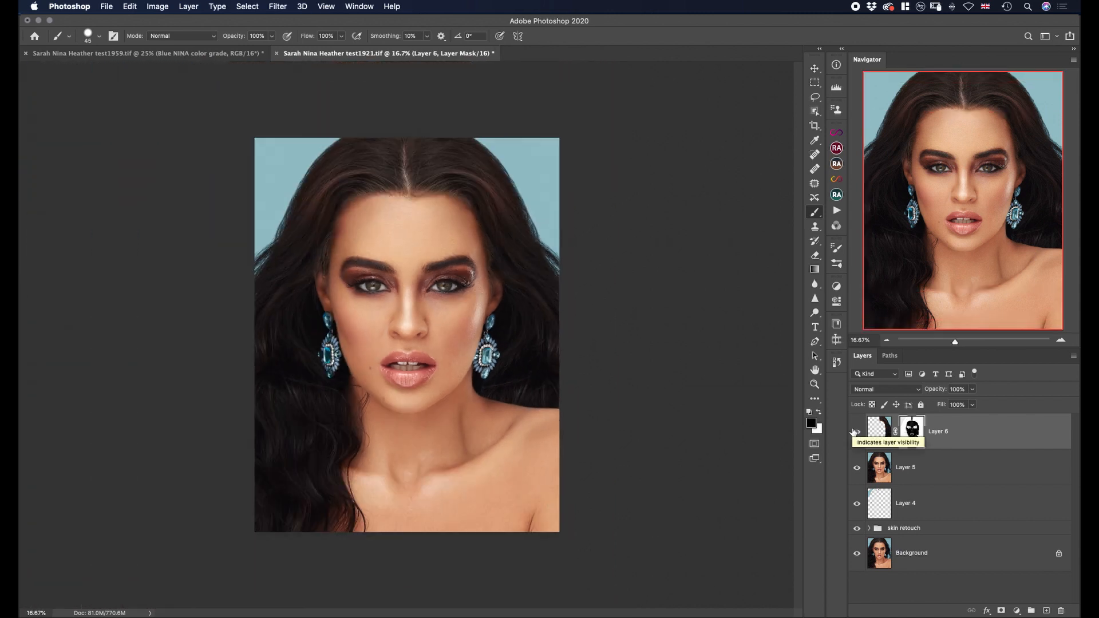
{"action": "left_click", "coordinate": [856, 432]}
{"action": "left_click", "coordinate": [855, 432]}
{"action": "left_click", "coordinate": [856, 432]}
{"action": "left_click", "coordinate": [855, 432]}
{"action": "left_click", "coordinate": [855, 432]}
{"action": "left_click", "coordinate": [856, 432]}
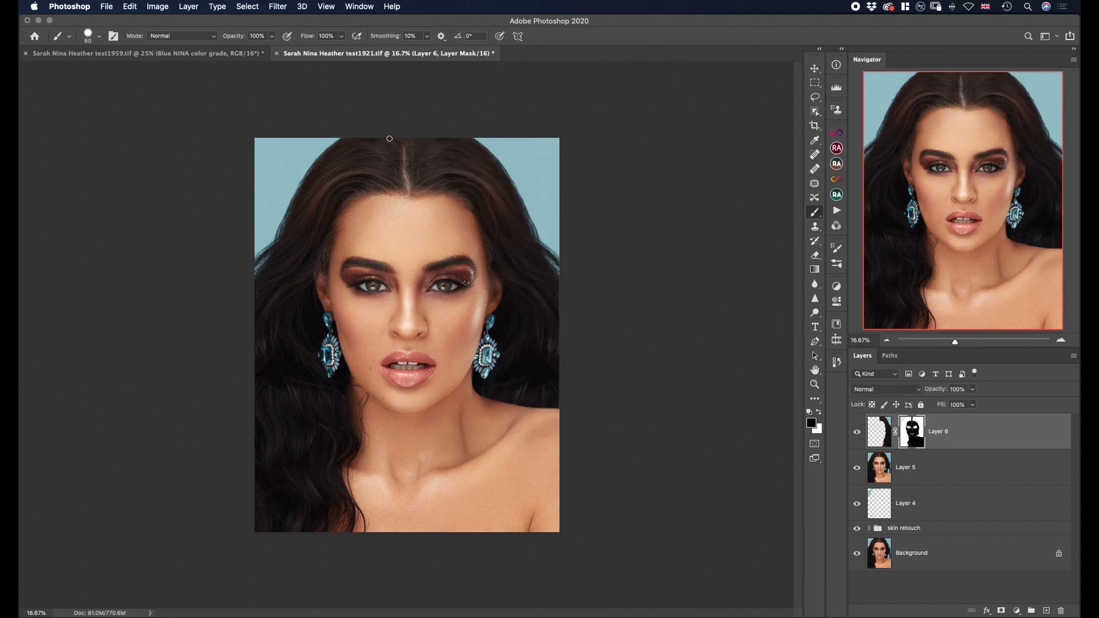
Step: Paint a short white stroke on Layer 6's mask beside the top of the hair parting with a 150 px brush
{"action": "key", "text": "bracketright"}
{"action": "key", "text": "bracketright"}
{"action": "key", "text": "bracketright"}
{"action": "key", "text": "x"}
{"action": "left_click_drag", "start_coordinate": [417, 152], "coordinate": [418, 163]}
{"action": "key", "text": "x"}
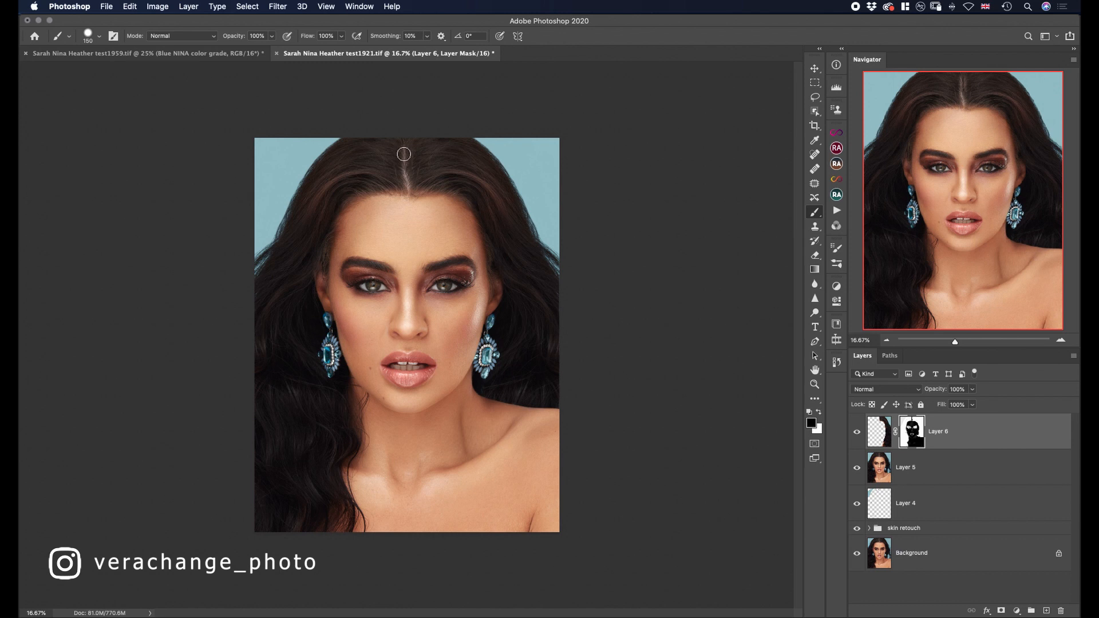
Step: Enlarge the brush to 300 px and compare the rebuilt right-side hair with the original by hiding and showing Layer 6
{"action": "key", "text": "bracketright"}
{"action": "key", "text": "bracketright"}
{"action": "key", "text": "bracketright"}
{"action": "key", "text": "bracketright"}
{"action": "left_click", "coordinate": [857, 433]}
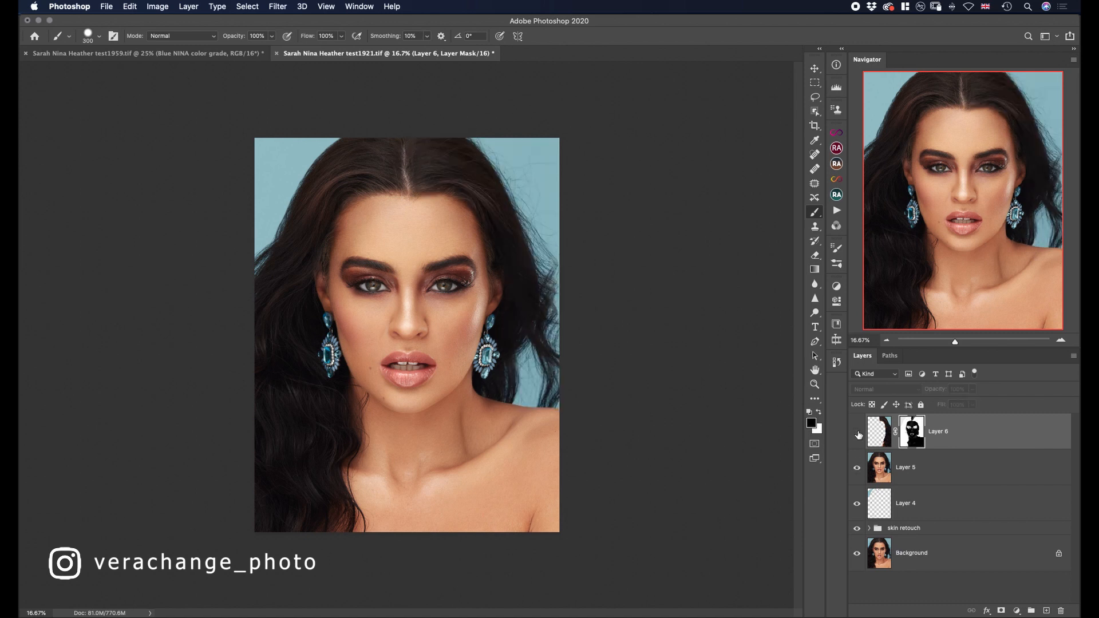
{"action": "left_click", "coordinate": [857, 434]}
{"action": "left_click", "coordinate": [857, 432]}
{"action": "left_click", "coordinate": [857, 432]}
{"action": "left_click", "coordinate": [858, 432]}
{"action": "left_click", "coordinate": [857, 432]}
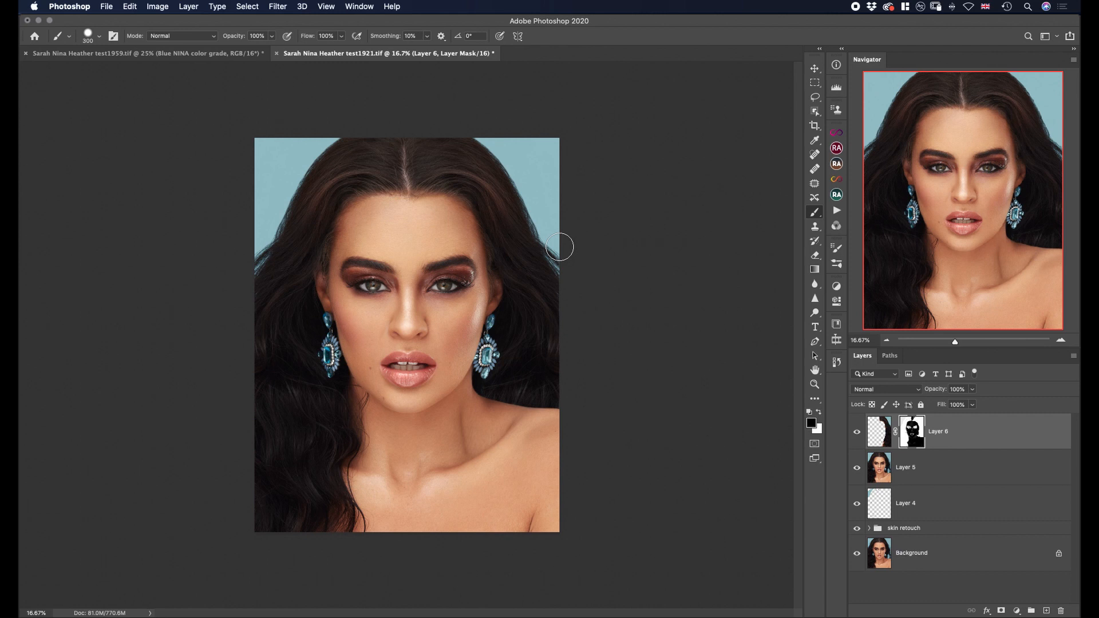
Step: Create a new layer above Layer 6 and choose the RA Hair Strand - Sharp brush at 3 px
{"action": "left_click", "coordinate": [1046, 611]}
{"action": "left_click", "coordinate": [836, 264]}
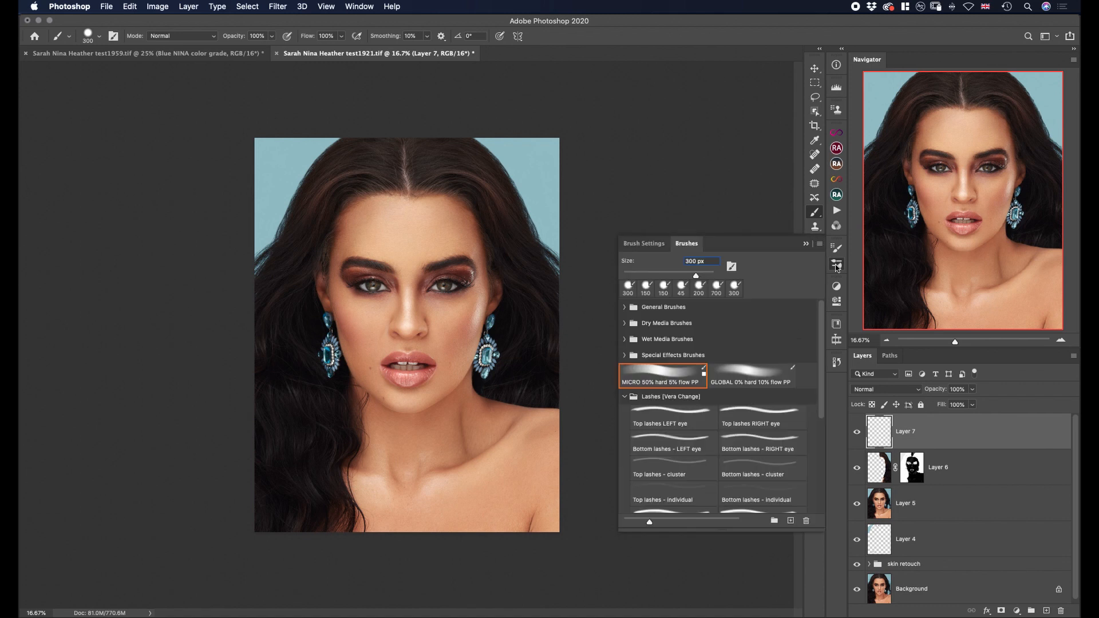
{"action": "scroll", "coordinate": [657, 426], "scroll_direction": "down", "scroll_amount": 5}
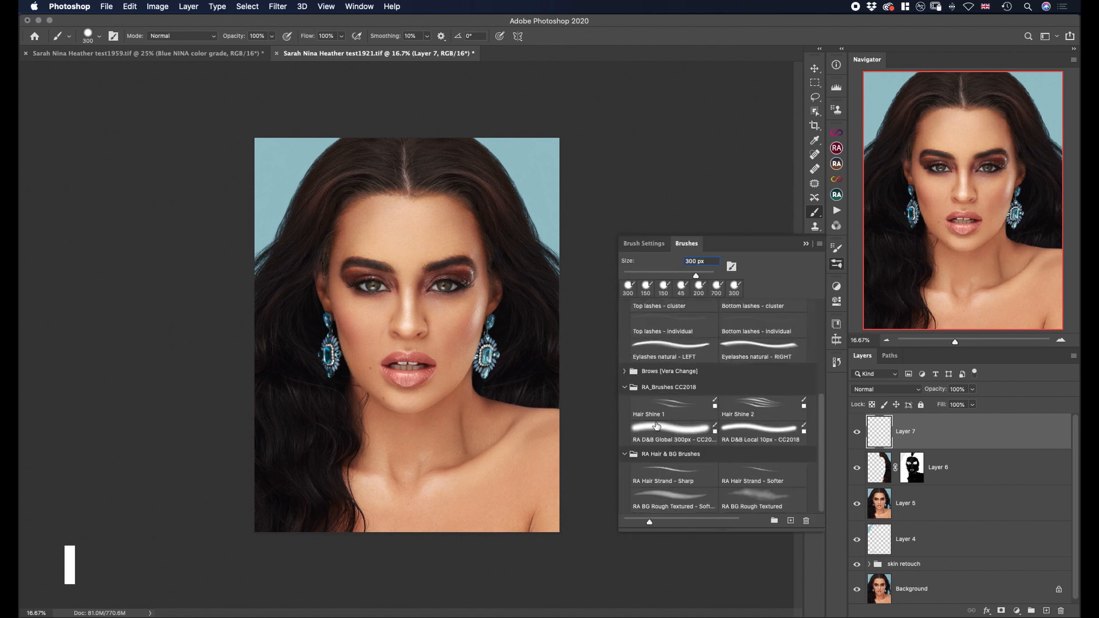
{"action": "left_click", "coordinate": [655, 474]}
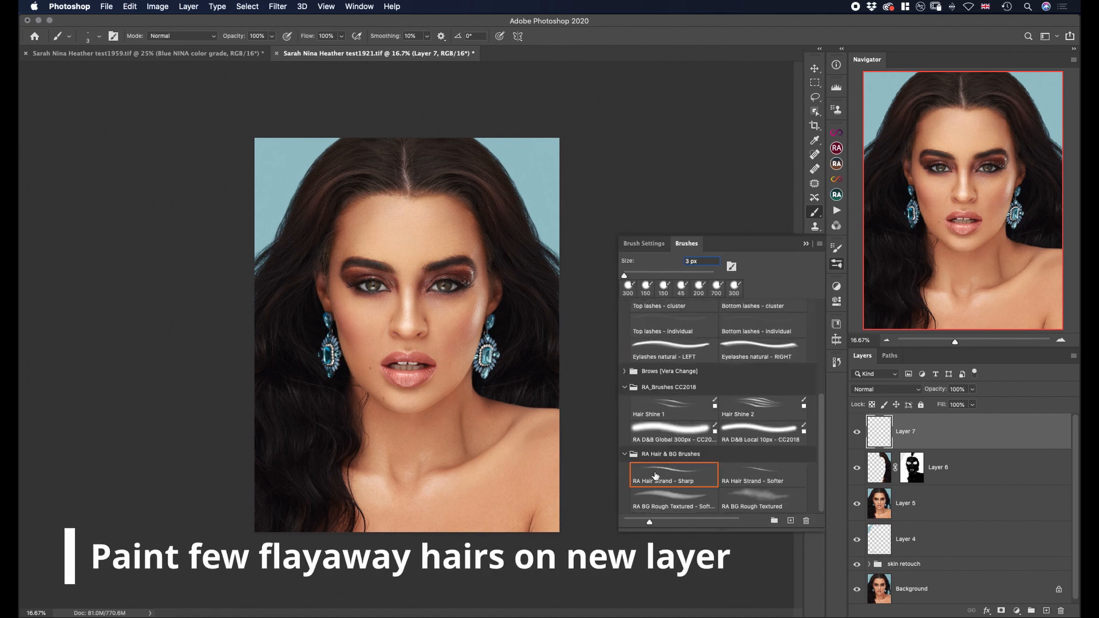
{"action": "left_click", "coordinate": [805, 244]}
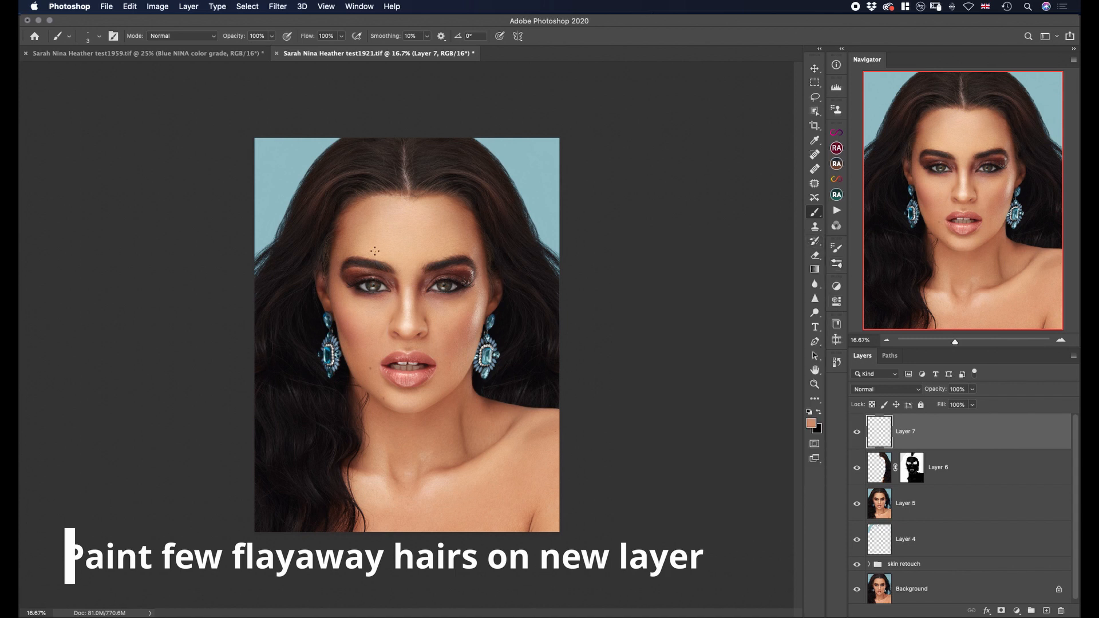
Step: Rotate the canvas view clockwise at the upper-left hair and sample a dark brown from the hair as painting colour
{"action": "key", "text": "super+plus"}
{"action": "key", "text": "super+plus"}
{"action": "key", "text": "super+plus"}
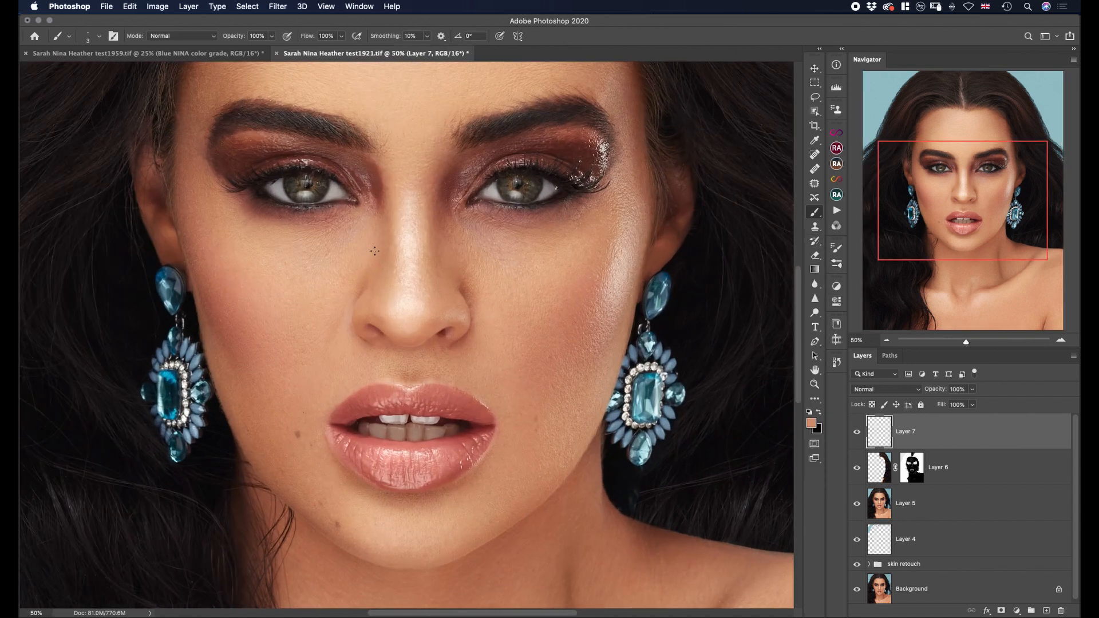
{"action": "scroll", "coordinate": [375, 251], "scroll_direction": "up", "scroll_amount": 15}
{"action": "scroll", "coordinate": [375, 250], "scroll_direction": "left", "scroll_amount": 3}
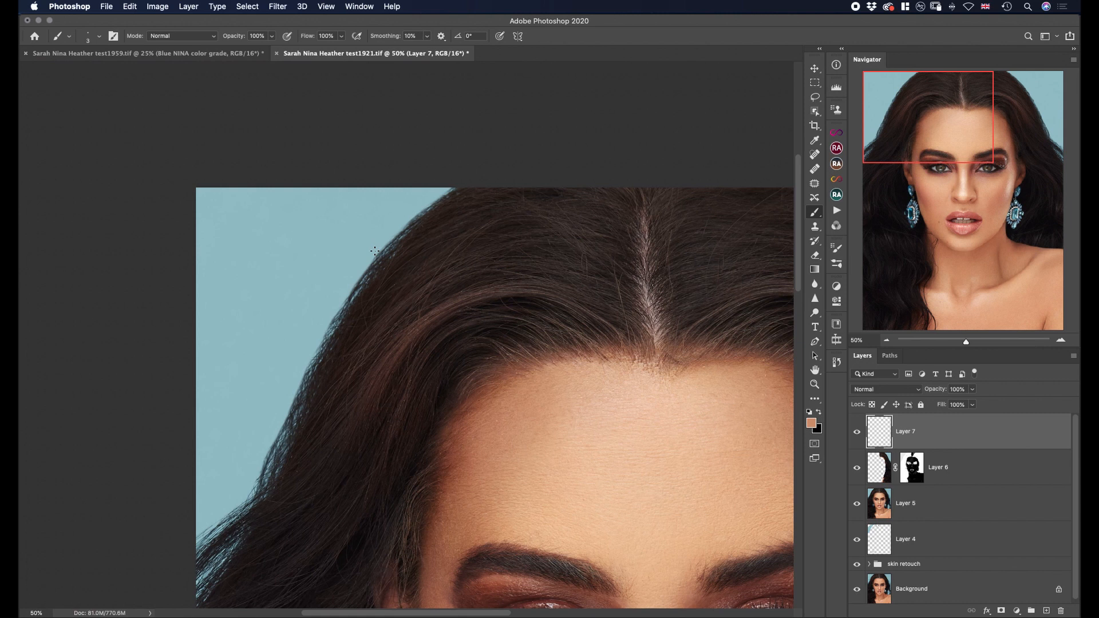
{"action": "scroll", "coordinate": [375, 251], "scroll_direction": "left", "scroll_amount": 1}
{"action": "key", "text": "r"}
{"action": "mouse_move", "coordinate": [557, 269]}
{"action": "left_mouse_down"}
{"action": "mouse_move", "coordinate": [571, 265]}
{"action": "mouse_move", "coordinate": [592, 291]}
{"action": "mouse_move", "coordinate": [587, 283]}
{"action": "left_mouse_up"}
{"action": "key", "text": "b"}
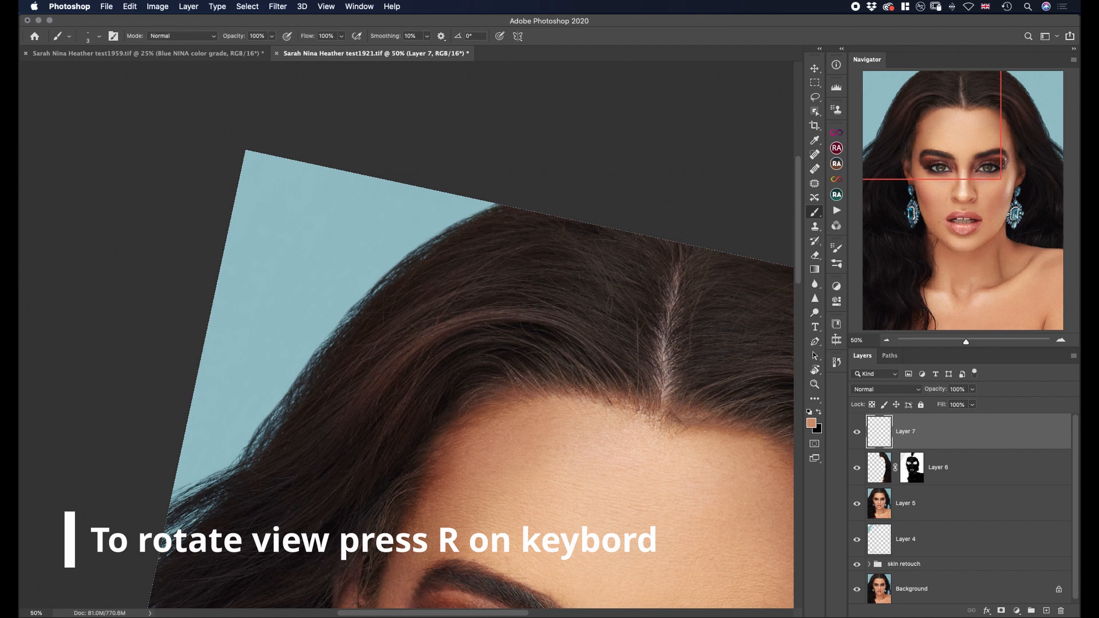
{"action": "left_click", "coordinate": [411, 272], "text": "alt"}
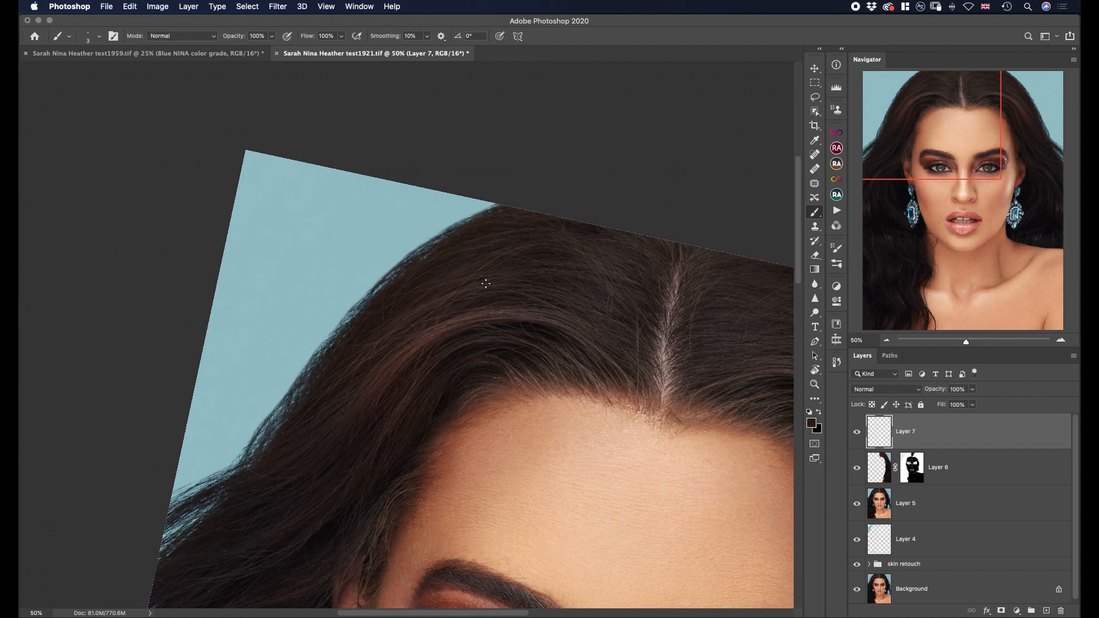
Step: Try painting flyaway strands along the upper-left hair edge with the 3 px brush, then undo them, keeping the empty Layer 7
{"action": "left_click_drag", "start_coordinate": [416, 251], "coordinate": [339, 319]}
{"action": "left_click_drag", "start_coordinate": [385, 287], "coordinate": [315, 342]}
{"action": "left_click_drag", "start_coordinate": [366, 297], "coordinate": [326, 337]}
{"action": "left_click_drag", "start_coordinate": [389, 290], "coordinate": [297, 342]}
{"action": "mouse_move", "coordinate": [372, 306]}
{"action": "left_mouse_down"}
{"action": "mouse_move", "coordinate": [313, 337]}
{"action": "mouse_move", "coordinate": [292, 377]}
{"action": "left_mouse_up"}
{"action": "key", "text": "super+z"}
{"action": "key", "text": "super+z"}
{"action": "key", "text": "super+z"}
{"action": "key", "text": "super+z"}
{"action": "key", "text": "super+z"}
{"action": "key", "text": "super+z"}
{"action": "key", "text": "super+z"}
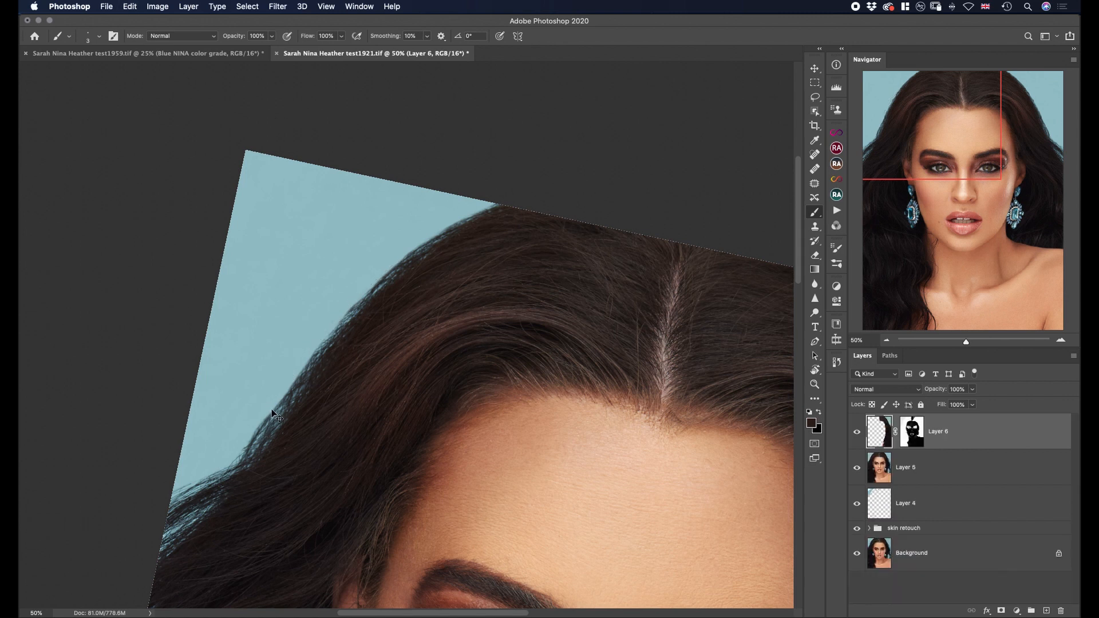
{"action": "key", "text": "super+shift+z"}
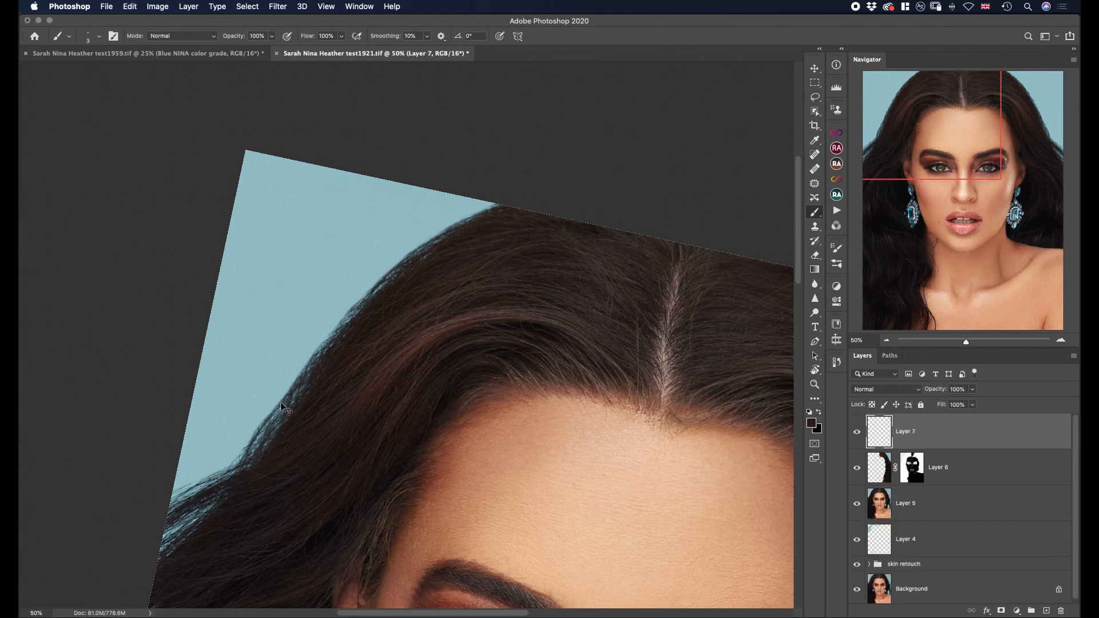
Step: Reduce the hair-strand brush to 2 px and paint fine flyaways along the left hair edge, undoing unwanted strokes
{"action": "left_click", "coordinate": [99, 37]}
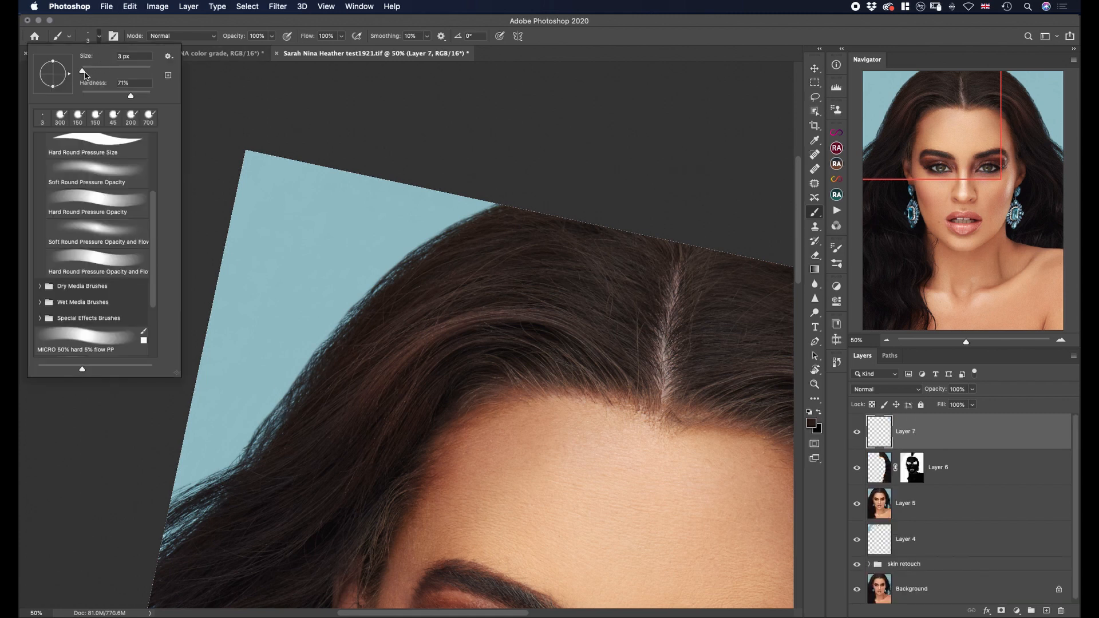
{"action": "left_click_drag", "start_coordinate": [84, 73], "coordinate": [81, 73]}
{"action": "left_click_drag", "start_coordinate": [386, 295], "coordinate": [300, 347]}
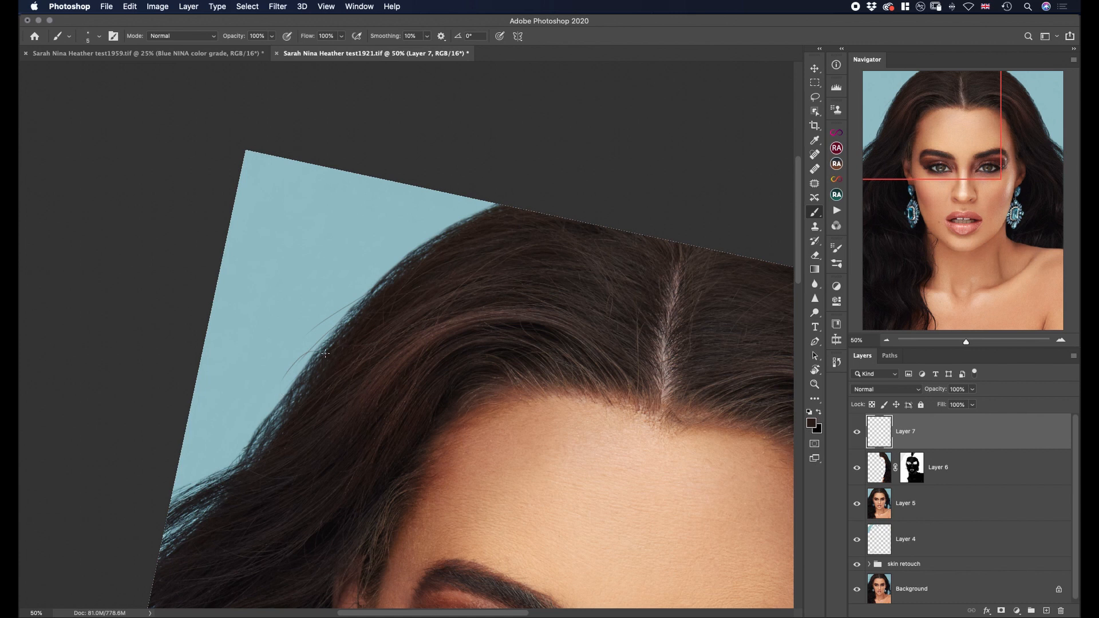
{"action": "left_click_drag", "start_coordinate": [319, 347], "coordinate": [284, 386]}
{"action": "key", "text": "super+z"}
{"action": "key", "text": "super+z"}
{"action": "key", "text": "super+z"}
{"action": "left_click_drag", "start_coordinate": [470, 216], "coordinate": [409, 258]}
{"action": "key", "text": "super+z"}
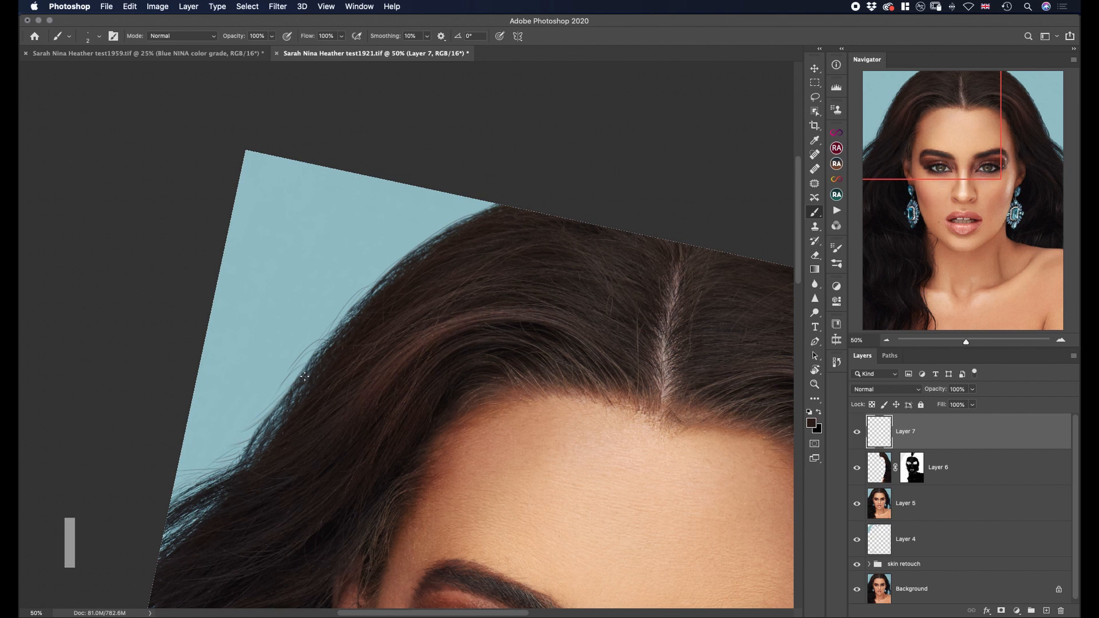
{"action": "left_click_drag", "start_coordinate": [331, 331], "coordinate": [308, 351]}
{"action": "left_click_drag", "start_coordinate": [283, 392], "coordinate": [264, 406]}
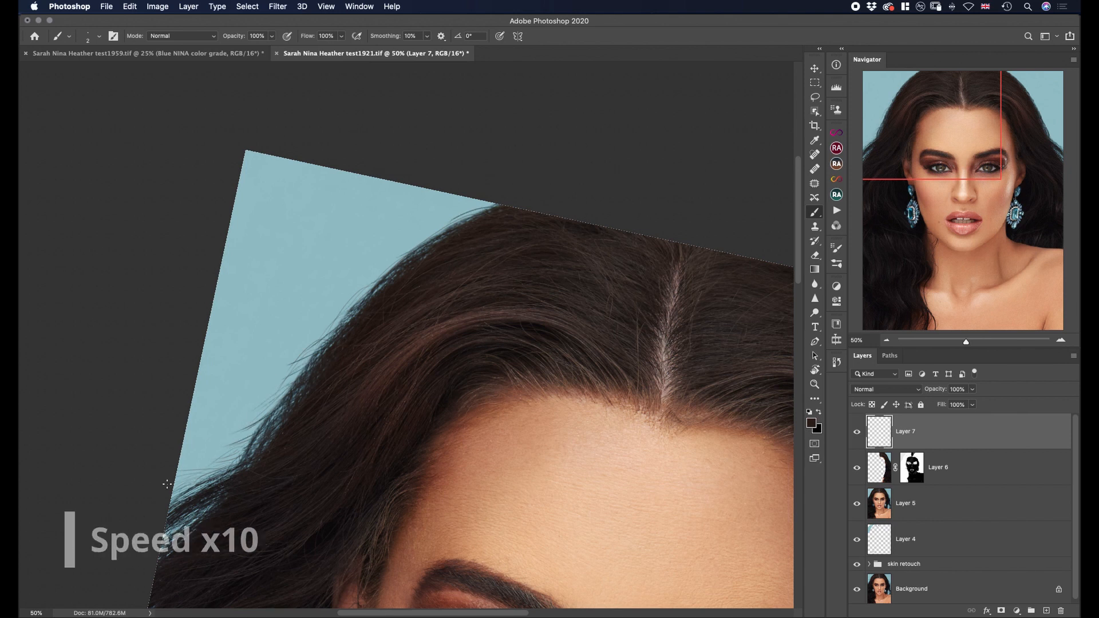
Step: Rotate the canvas view to the right side of the hair and paint thin flyaway strands along its outer edge
{"action": "key", "text": "super+minus"}
{"action": "key", "text": "super+minus"}
{"action": "key", "text": "super+minus"}
{"action": "key", "text": "r"}
{"action": "left_click_drag", "start_coordinate": [543, 188], "coordinate": [259, 322]}
{"action": "key", "text": "super+plus"}
{"action": "left_click_drag", "start_coordinate": [395, 229], "coordinate": [406, 183]}
{"action": "mouse_move", "coordinate": [420, 196]}
{"action": "left_mouse_down"}
{"action": "mouse_move", "coordinate": [442, 147]}
{"action": "mouse_move", "coordinate": [452, 157]}
{"action": "left_mouse_up"}
{"action": "key", "text": "r"}
{"action": "left_click_drag", "start_coordinate": [320, 241], "coordinate": [498, 424]}
{"action": "left_click_drag", "start_coordinate": [461, 372], "coordinate": [449, 410]}
{"action": "left_click_drag", "start_coordinate": [410, 442], "coordinate": [402, 465]}
{"action": "left_click_drag", "start_coordinate": [365, 490], "coordinate": [299, 569]}
Step: Add more short flyaway hairs down the right hair edge over the blue background, undoing unwanted strokes
{"action": "left_click_drag", "start_coordinate": [346, 491], "coordinate": [462, 339]}
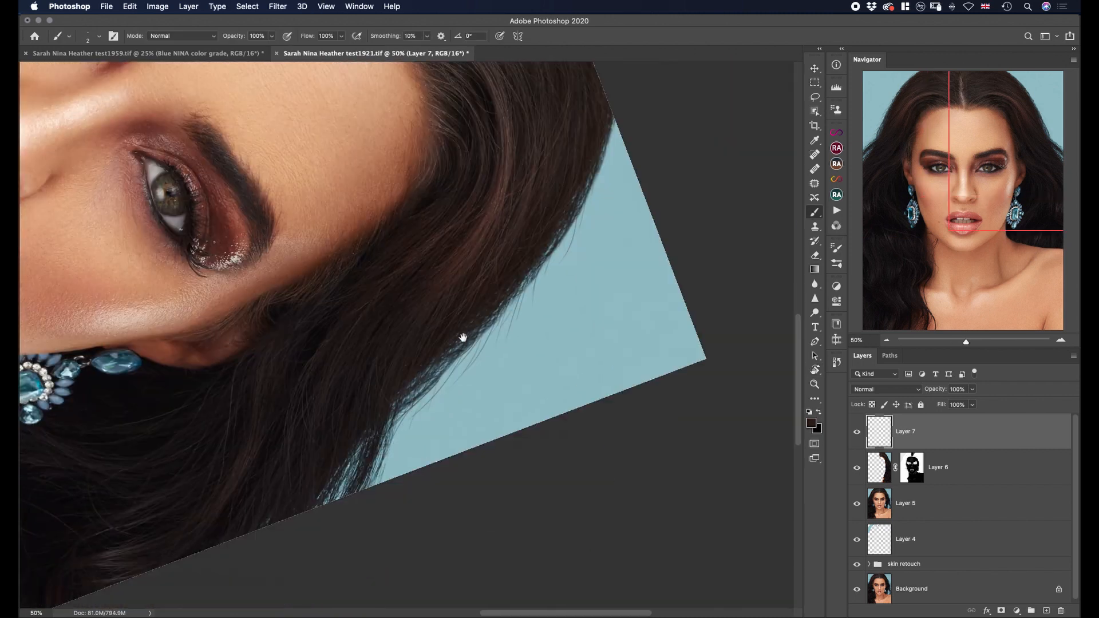
{"action": "left_click_drag", "start_coordinate": [412, 412], "coordinate": [395, 467]}
{"action": "left_click_drag", "start_coordinate": [411, 404], "coordinate": [382, 480]}
{"action": "left_click_drag", "start_coordinate": [463, 353], "coordinate": [433, 395]}
{"action": "key", "text": "super+z"}
{"action": "key", "text": "super+z"}
{"action": "left_click_drag", "start_coordinate": [597, 181], "coordinate": [584, 210]}
{"action": "left_click_drag", "start_coordinate": [567, 246], "coordinate": [543, 269]}
{"action": "left_click_drag", "start_coordinate": [571, 228], "coordinate": [523, 297]}
{"action": "left_click_drag", "start_coordinate": [509, 312], "coordinate": [469, 350]}
{"action": "left_click_drag", "start_coordinate": [556, 254], "coordinate": [538, 274]}
{"action": "left_click_drag", "start_coordinate": [471, 350], "coordinate": [453, 363]}
{"action": "left_click_drag", "start_coordinate": [449, 377], "coordinate": [425, 395]}
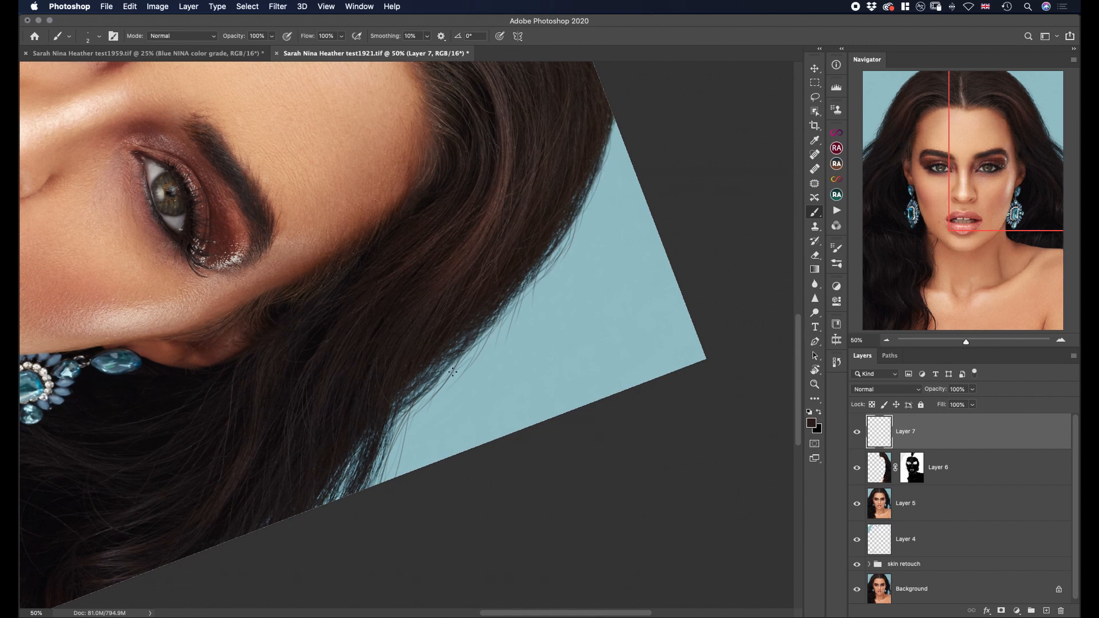
Step: Rotate the view to 25° and paint longer flyaway strands from the left hair edge into the blue background
{"action": "mouse_move", "coordinate": [257, 85]}
{"action": "left_mouse_down"}
{"action": "mouse_move", "coordinate": [299, 371]}
{"action": "mouse_move", "coordinate": [451, 518]}
{"action": "left_mouse_up"}
{"action": "key", "text": "r"}
{"action": "mouse_move", "coordinate": [486, 350]}
{"action": "left_mouse_down"}
{"action": "mouse_move", "coordinate": [366, 264]}
{"action": "mouse_move", "coordinate": [452, 303]}
{"action": "left_mouse_up"}
{"action": "key", "text": "b"}
{"action": "left_click_drag", "start_coordinate": [458, 239], "coordinate": [389, 292]}
{"action": "left_click_drag", "start_coordinate": [394, 280], "coordinate": [294, 378]}
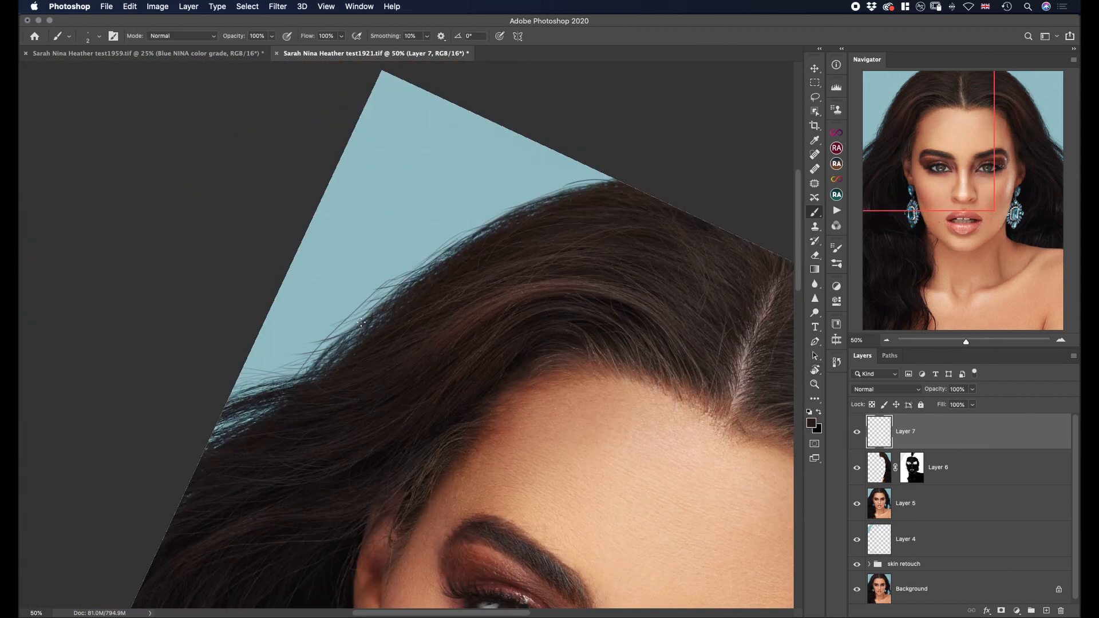
{"action": "left_click_drag", "start_coordinate": [341, 322], "coordinate": [233, 390]}
{"action": "left_click_drag", "start_coordinate": [391, 296], "coordinate": [245, 363]}
{"action": "left_click_drag", "start_coordinate": [321, 353], "coordinate": [127, 392]}
{"action": "left_click_drag", "start_coordinate": [428, 257], "coordinate": [340, 335]}
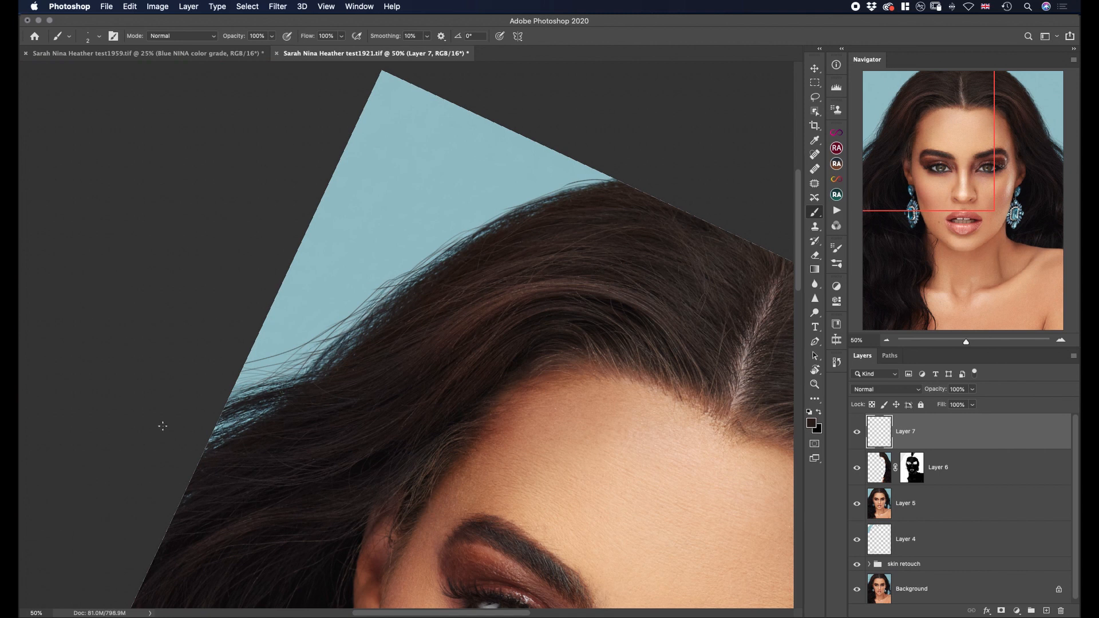
Step: Add flyaways along the upper-left crown and down the left hair edge, and reset the view rotation to 0°
{"action": "left_click_drag", "start_coordinate": [589, 181], "coordinate": [516, 208]}
{"action": "left_click_drag", "start_coordinate": [457, 242], "coordinate": [421, 262]}
{"action": "key", "text": "super+z"}
{"action": "mouse_move", "coordinate": [608, 177]}
{"action": "left_mouse_down"}
{"action": "mouse_move", "coordinate": [523, 187]}
{"action": "mouse_move", "coordinate": [548, 195]}
{"action": "left_mouse_up"}
{"action": "left_click_drag", "start_coordinate": [370, 312], "coordinate": [240, 385]}
{"action": "key", "text": "r"}
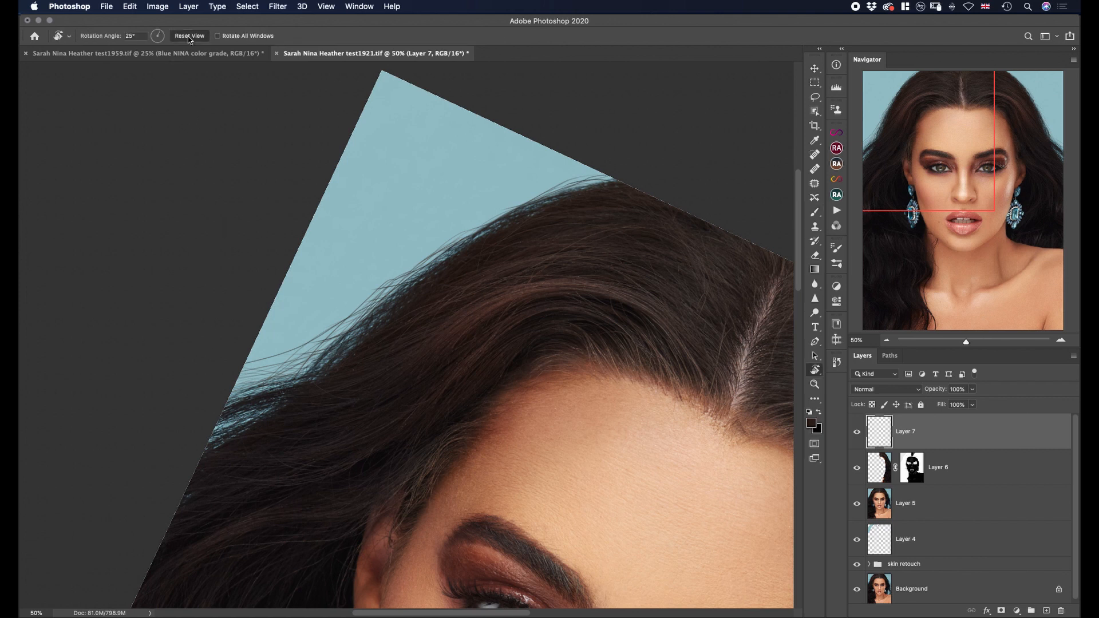
{"action": "left_click", "coordinate": [189, 35]}
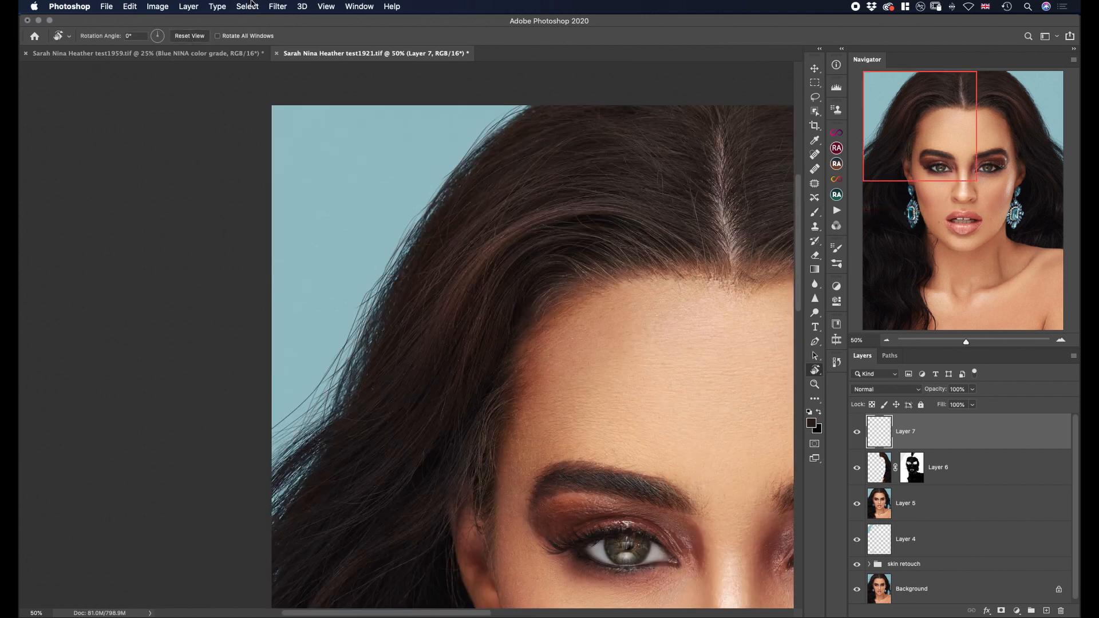
Step: Apply the Add Noise filter to Layer 7's painted hairs with Uniform distribution and Monochromatic noise, adjusting the amount
{"action": "left_click", "coordinate": [287, 8]}
{"action": "mouse_move", "coordinate": [309, 170]}
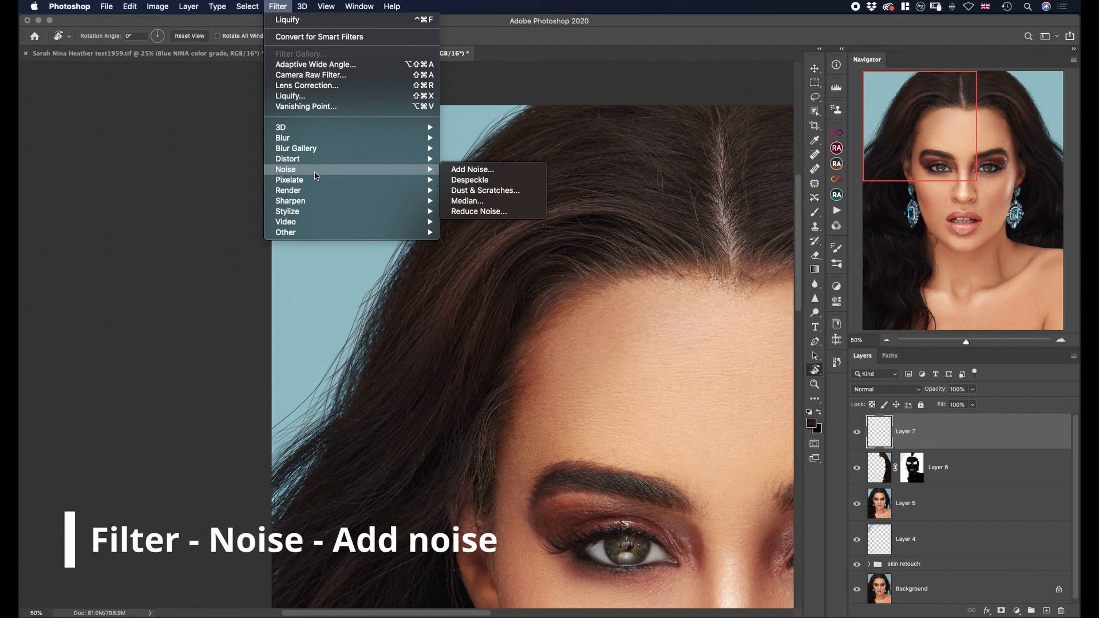
{"action": "left_click", "coordinate": [492, 169]}
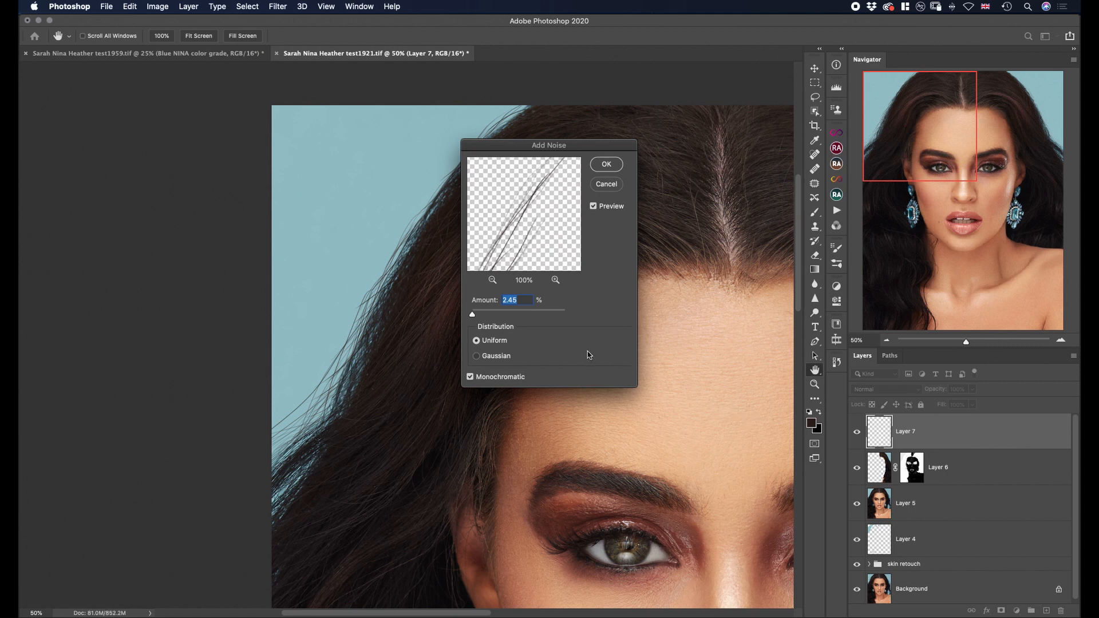
{"action": "left_click", "coordinate": [483, 314]}
{"action": "left_click_drag", "start_coordinate": [484, 315], "coordinate": [476, 316]}
{"action": "left_click", "coordinate": [606, 165]}
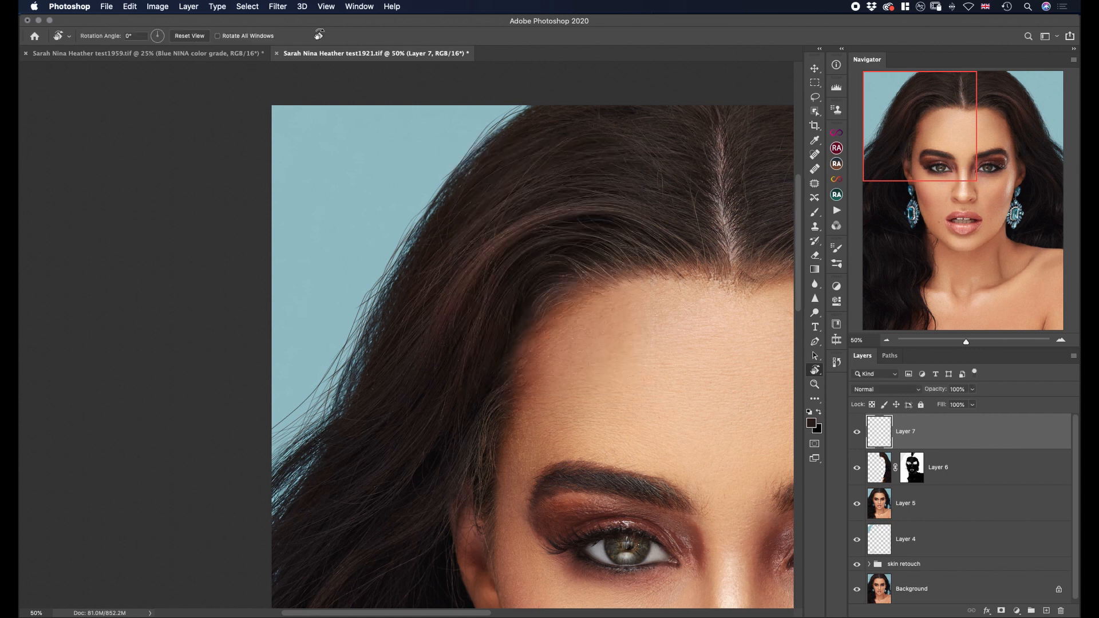
Step: Soften Layer 7's painted hairs with a Gaussian Blur of 0.6 pixels radius
{"action": "left_click", "coordinate": [280, 7]}
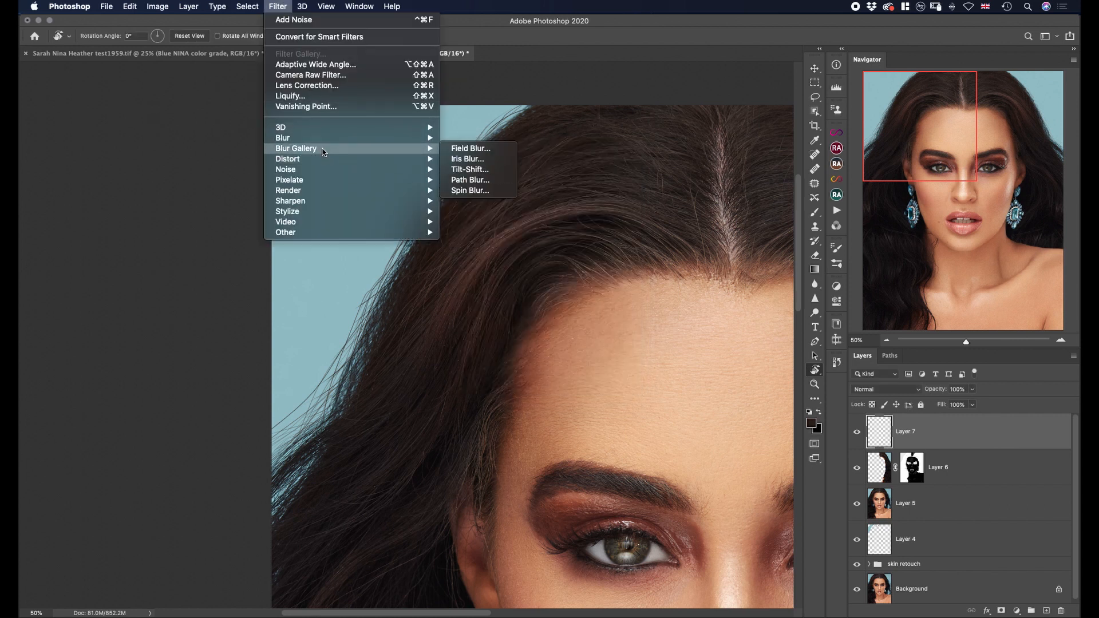
{"action": "mouse_move", "coordinate": [323, 142]}
{"action": "left_click", "coordinate": [477, 179]}
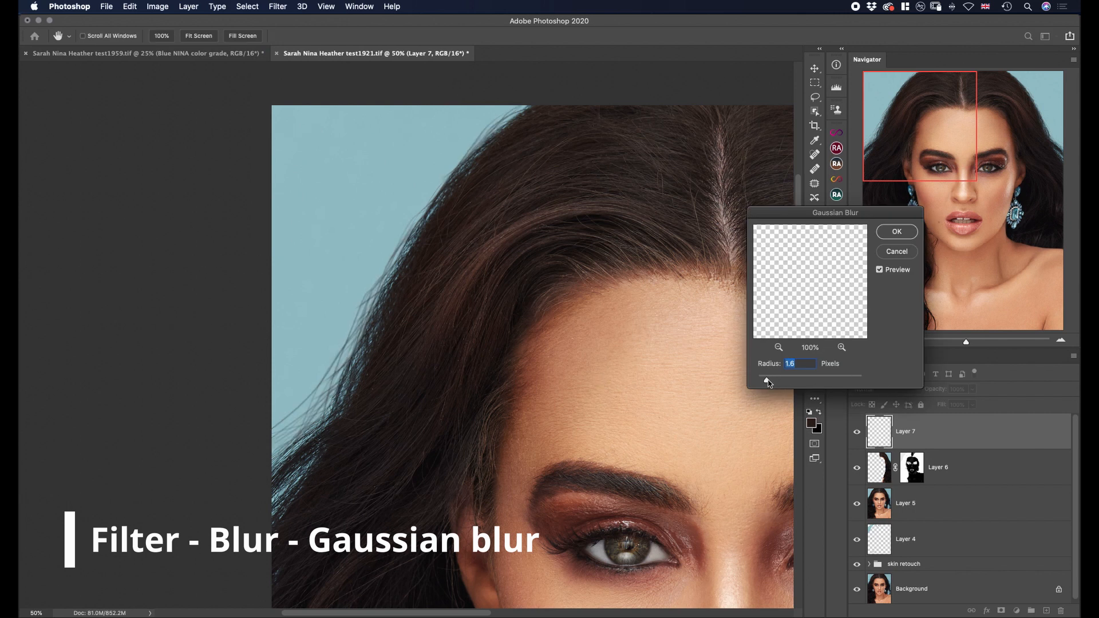
{"action": "left_click_drag", "start_coordinate": [766, 382], "coordinate": [763, 384]}
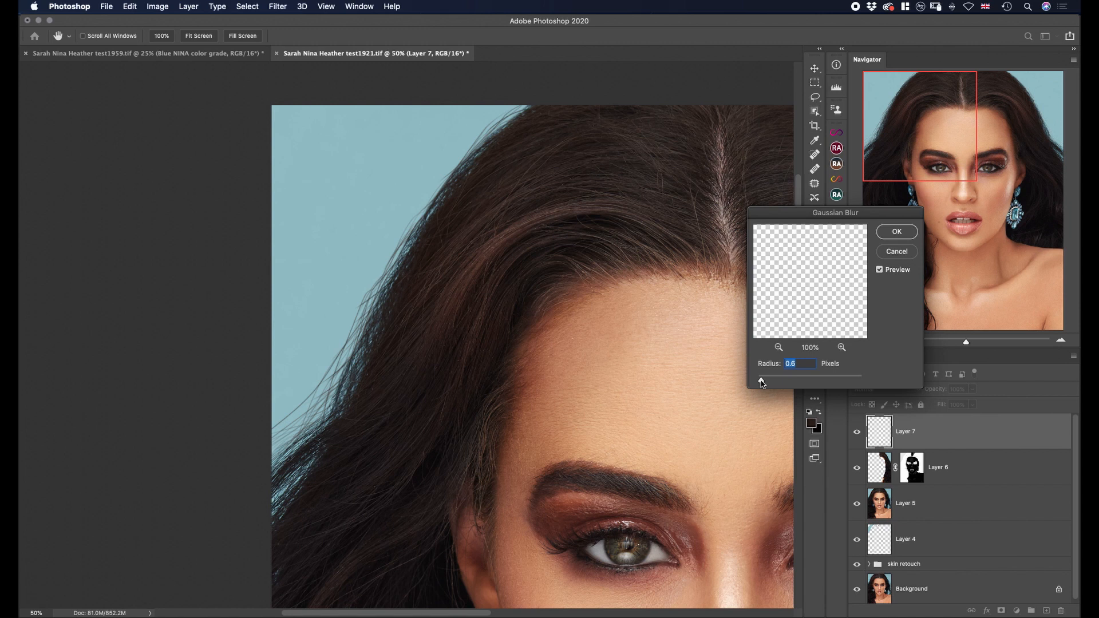
{"action": "left_click", "coordinate": [894, 232]}
Step: Set Layer 7's opacity to 80% and check the painted flyaways on both sides and in the whole portrait
{"action": "key", "text": "super+minus"}
{"action": "key", "text": "super+minus"}
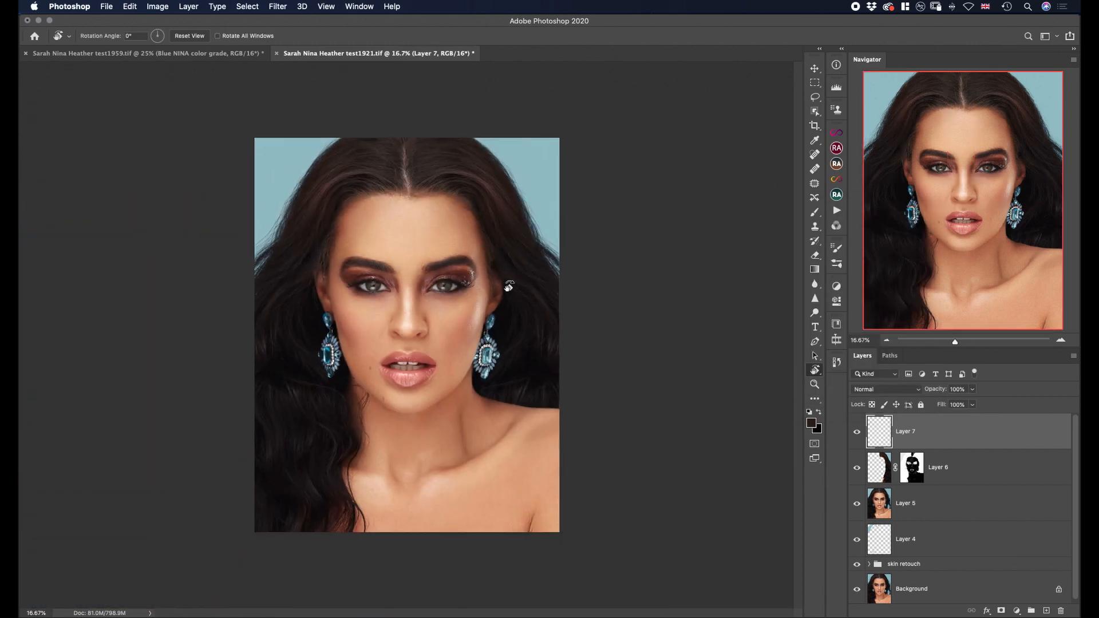
{"action": "key", "text": "super+plus"}
{"action": "key", "text": "super+plus"}
{"action": "key", "text": "super+plus"}
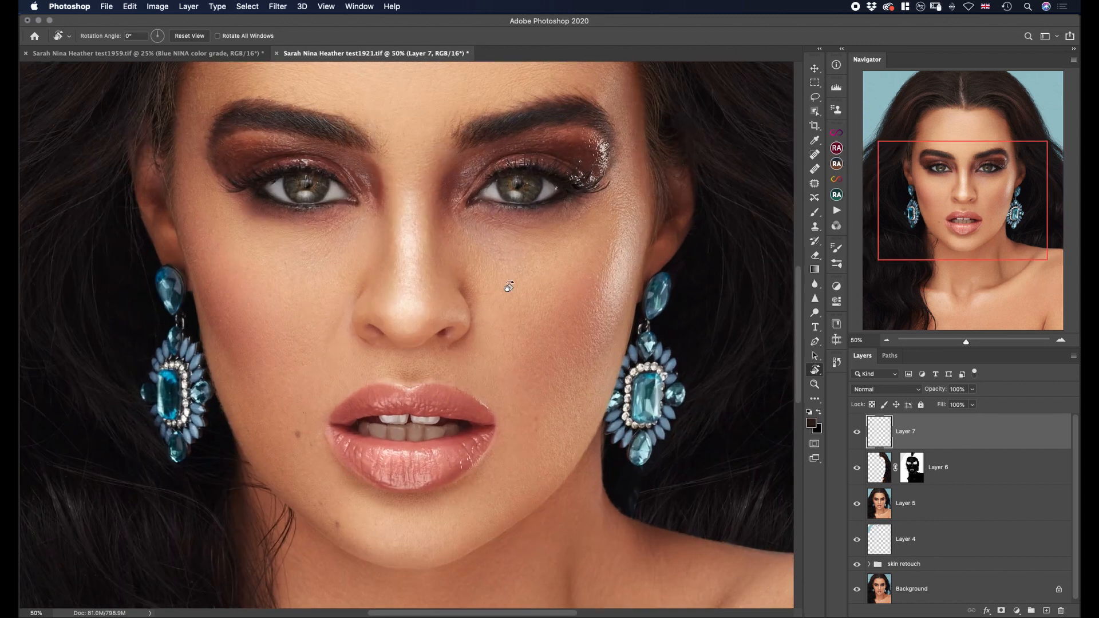
{"action": "scroll", "coordinate": [508, 286], "scroll_direction": "up", "scroll_amount": 15}
{"action": "scroll", "coordinate": [509, 286], "scroll_direction": "right", "scroll_amount": 5}
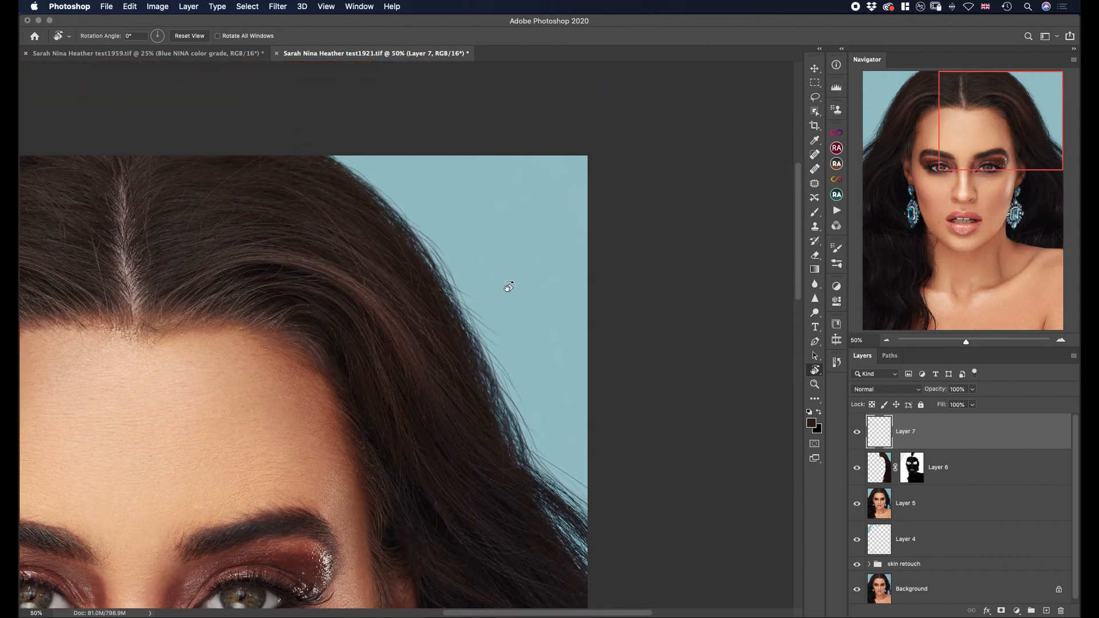
{"action": "left_click", "coordinate": [973, 389]}
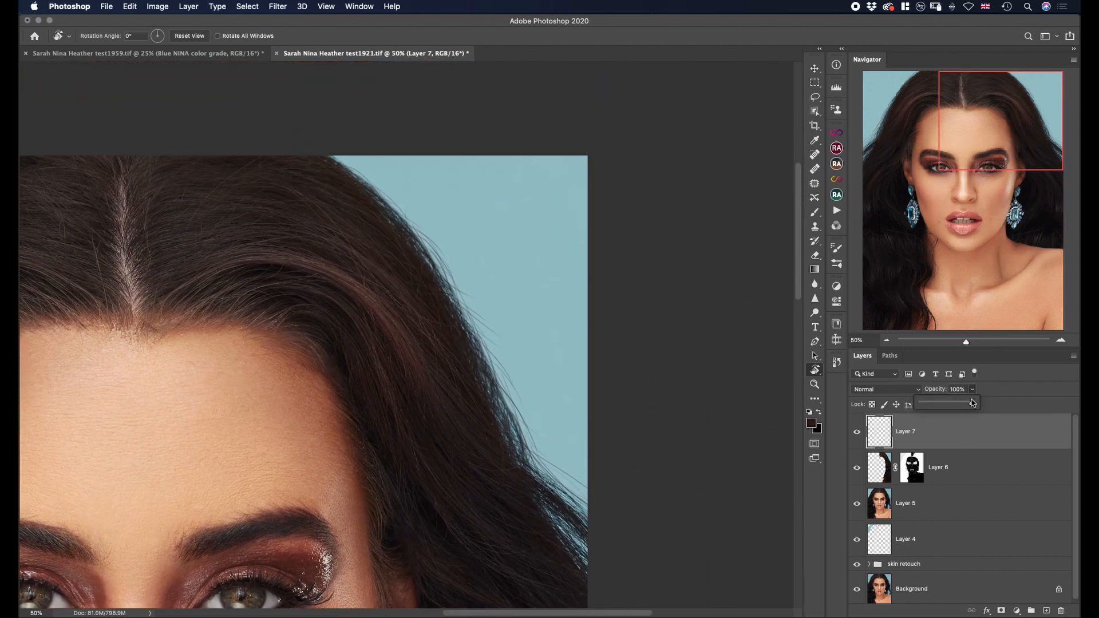
{"action": "left_click_drag", "start_coordinate": [971, 405], "coordinate": [965, 405]}
{"action": "scroll", "coordinate": [157, 379], "scroll_direction": "left", "scroll_amount": 10}
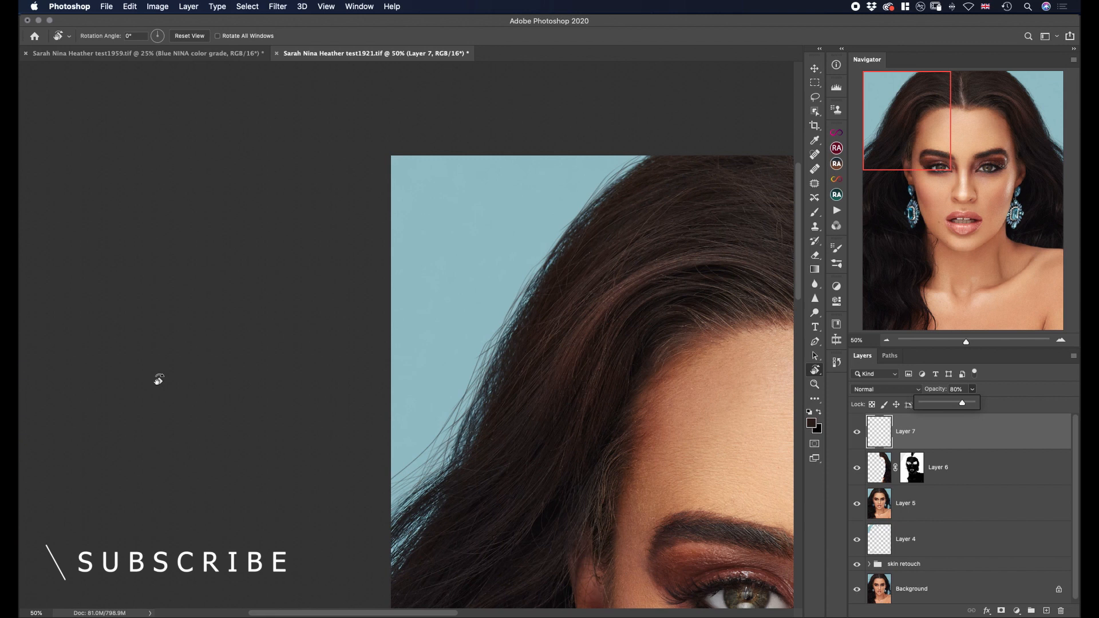
{"action": "key", "text": "super+minus"}
{"action": "key", "text": "super+minus"}
{"action": "key", "text": "super+minus"}
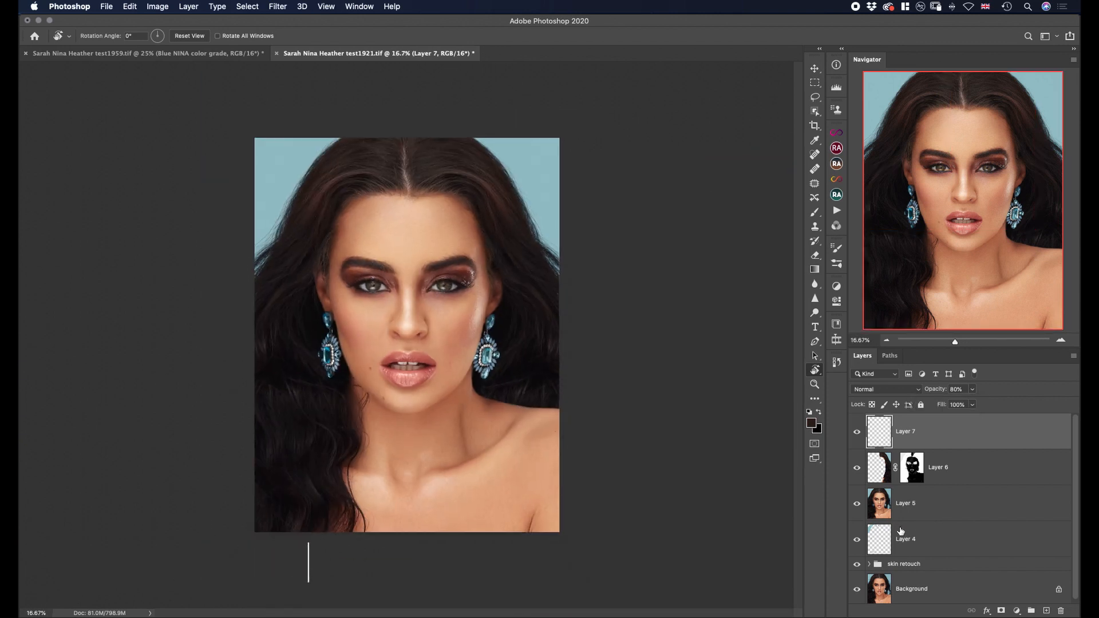
Step: Group Layers 4 through 7 together and compare the portrait with the group hidden and shown
{"action": "left_click", "coordinate": [935, 538]}
{"action": "left_click", "coordinate": [942, 512], "text": "shift"}
{"action": "left_click", "coordinate": [967, 469], "text": "shift"}
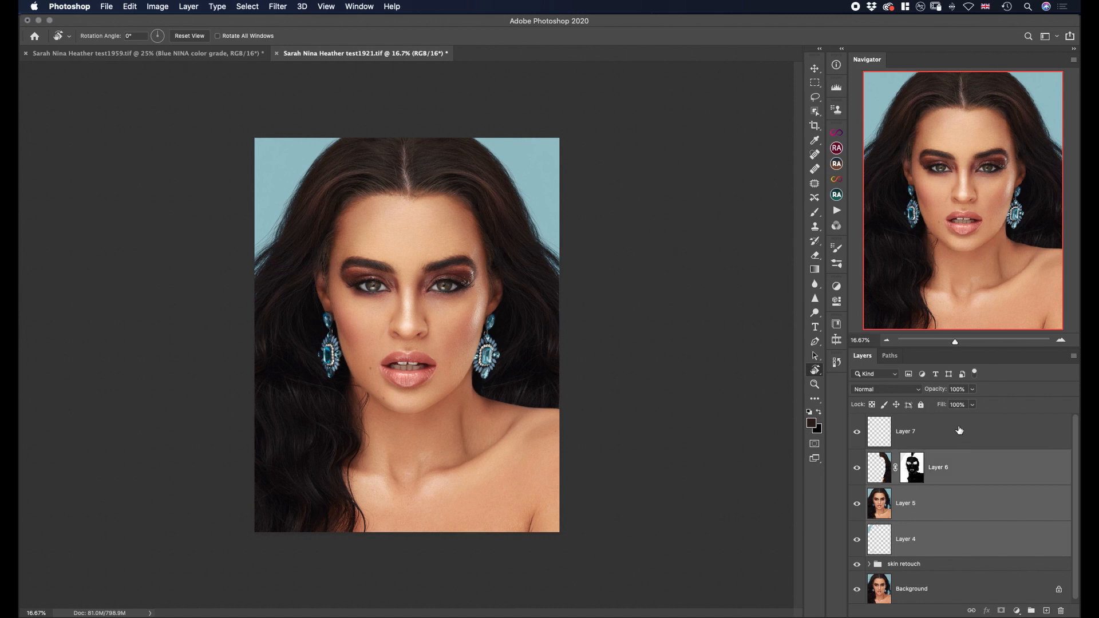
{"action": "left_click", "coordinate": [959, 430], "text": "shift"}
{"action": "key", "text": "super+g"}
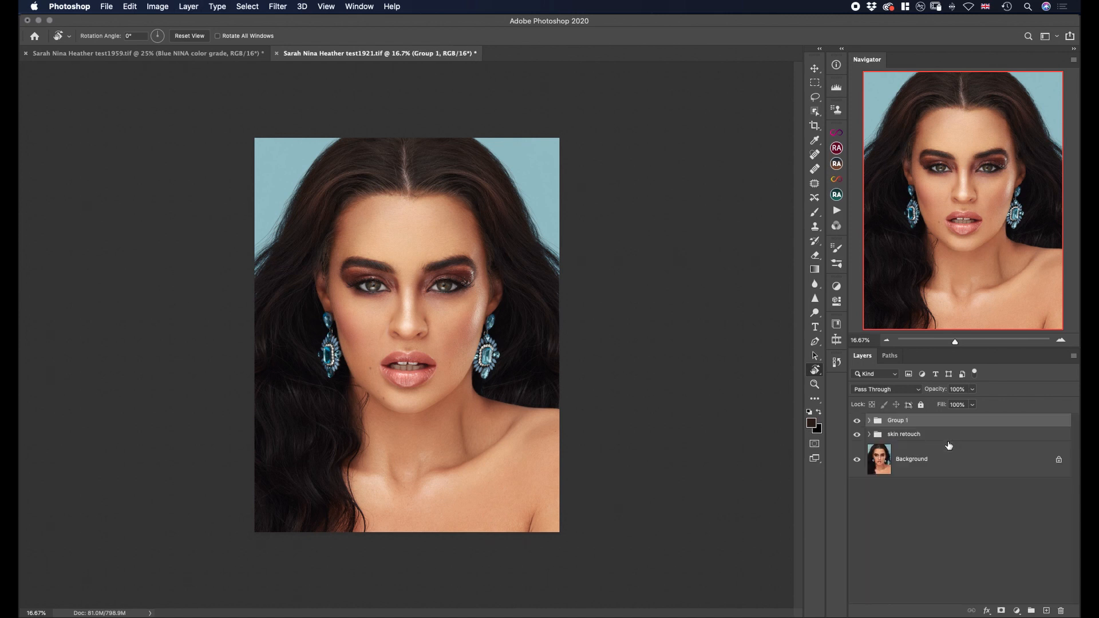
{"action": "left_click", "coordinate": [857, 421]}
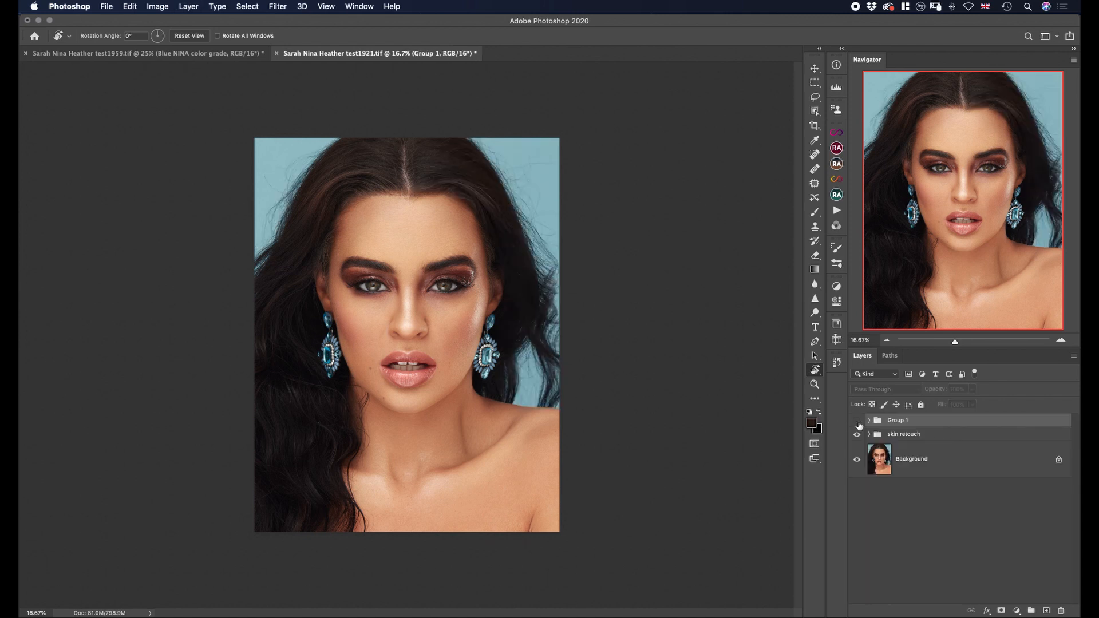
{"action": "left_click", "coordinate": [857, 421]}
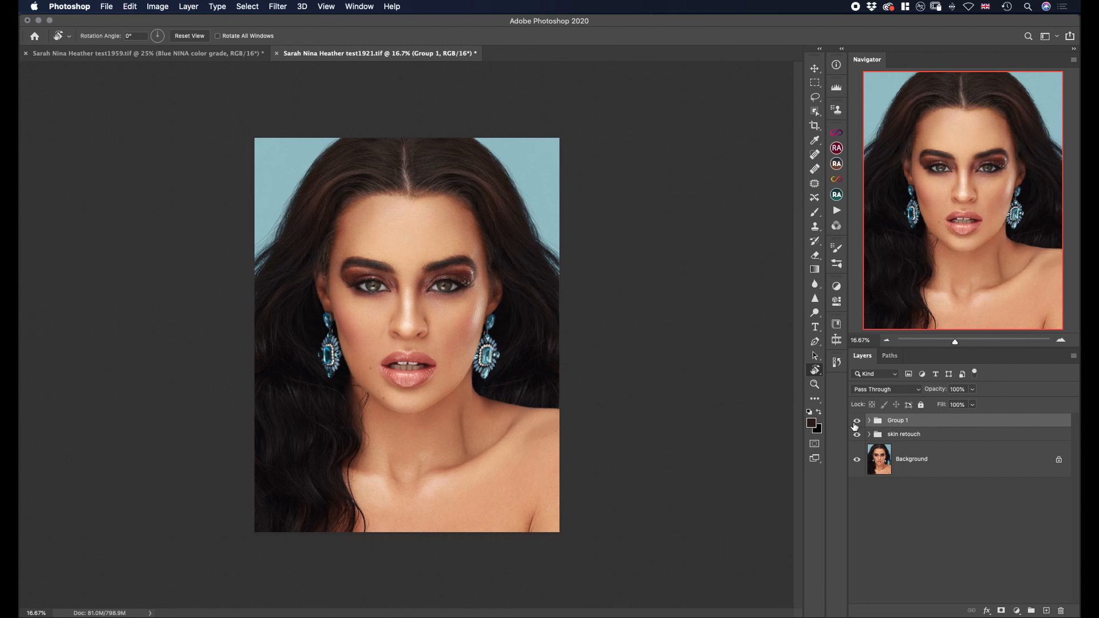
Step: Stamp all visible layers into a new layer and copy the lasso-selected earring on the portrait's right side to its own layer
{"action": "key", "text": "super+plus"}
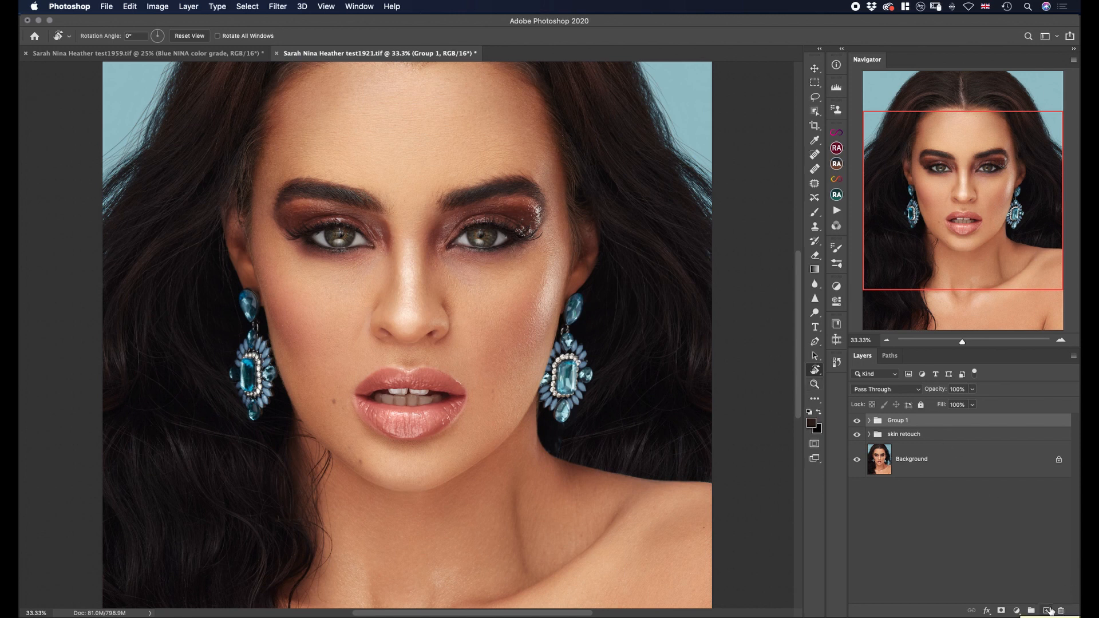
{"action": "key", "text": "super+alt+shift+e"}
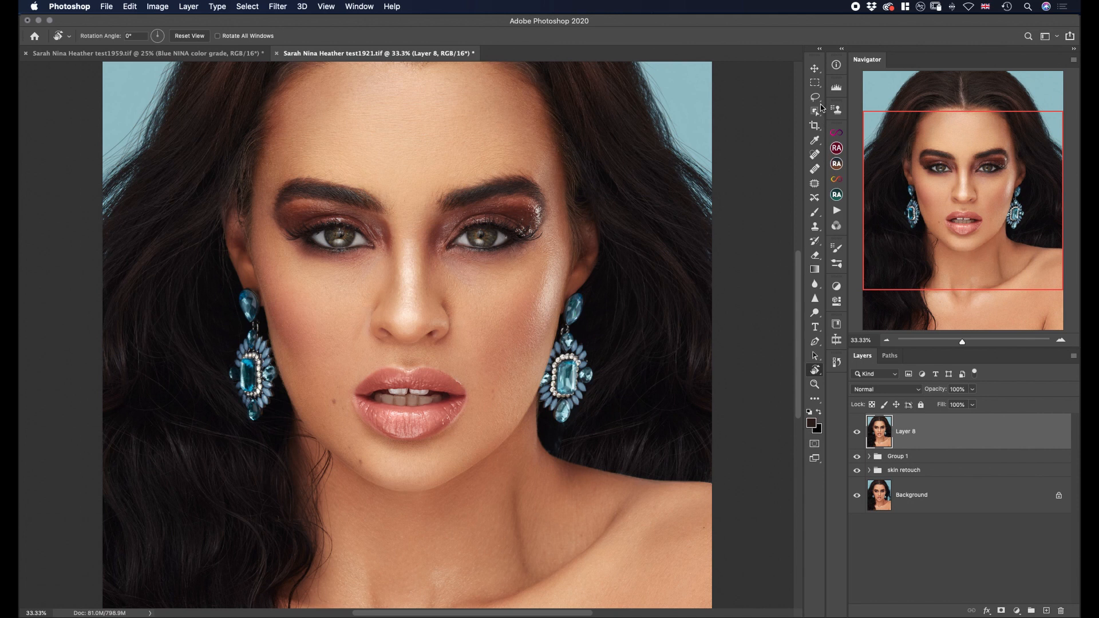
{"action": "left_click", "coordinate": [815, 97]}
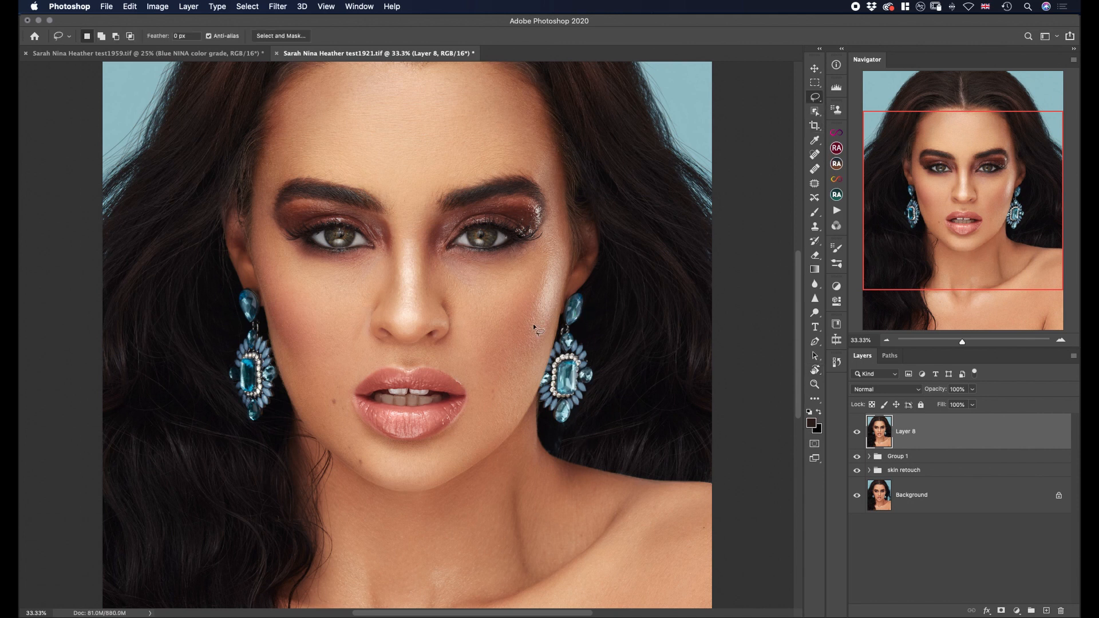
{"action": "mouse_move", "coordinate": [608, 293]}
{"action": "left_mouse_down"}
{"action": "mouse_move", "coordinate": [585, 282]}
{"action": "mouse_move", "coordinate": [556, 313]}
{"action": "mouse_move", "coordinate": [530, 400]}
{"action": "mouse_move", "coordinate": [560, 428]}
{"action": "mouse_move", "coordinate": [588, 425]}
{"action": "mouse_move", "coordinate": [604, 390]}
{"action": "mouse_move", "coordinate": [607, 291]}
{"action": "left_mouse_up"}
{"action": "right_click", "coordinate": [582, 330]}
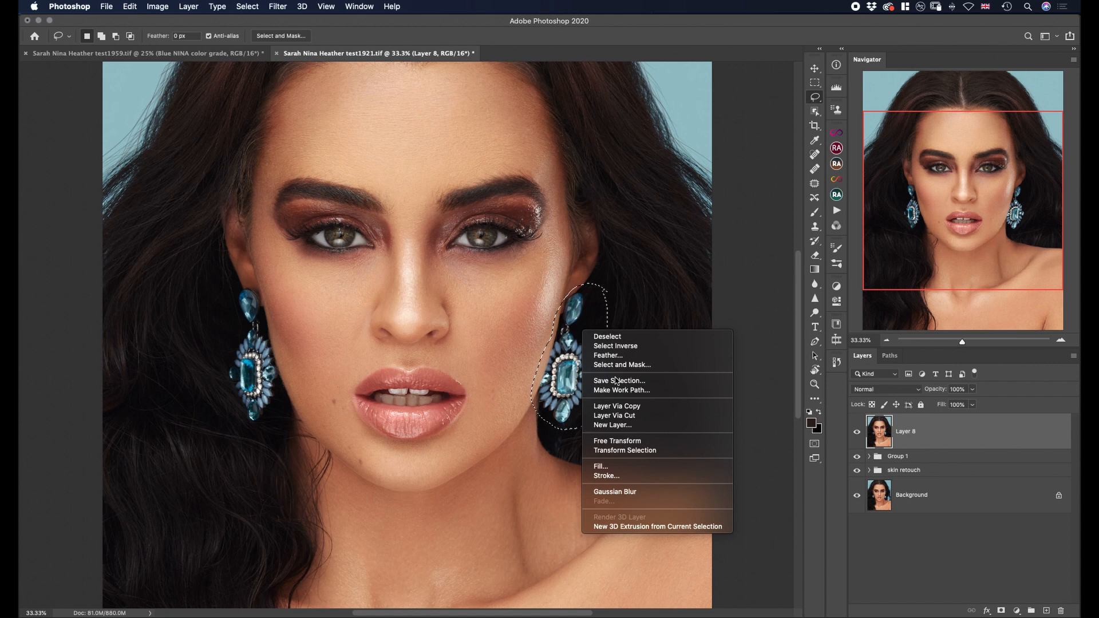
{"action": "left_click", "coordinate": [617, 406]}
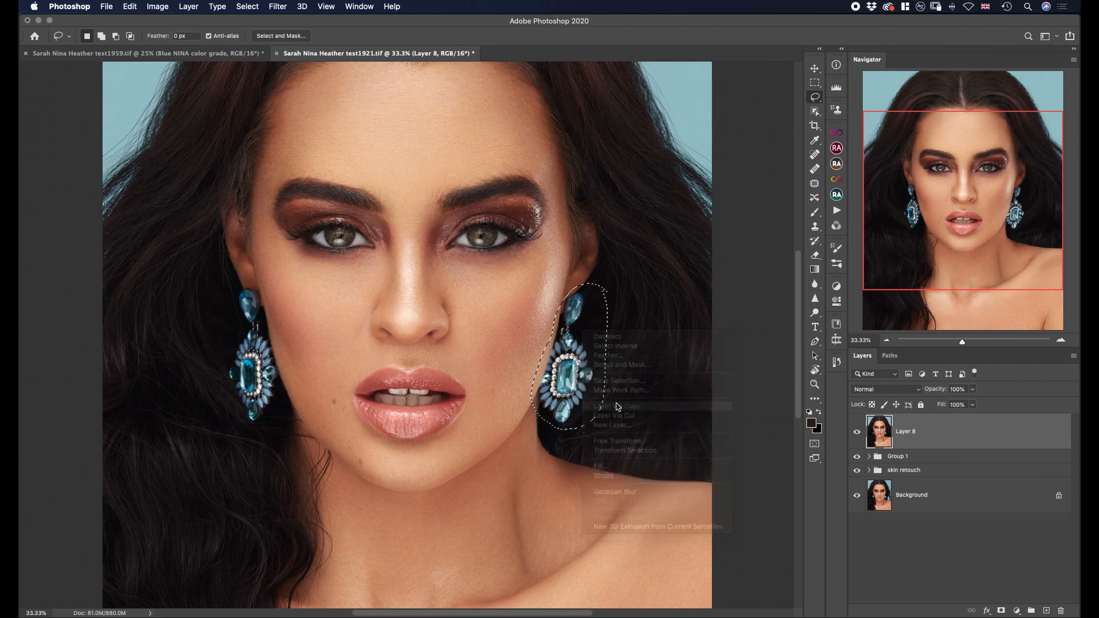
Step: Flip the copied earring horizontally, place it over the portrait's left earring, and lower the layer opacity to 58% for alignment
{"action": "left_click", "coordinate": [815, 68]}
{"action": "left_click", "coordinate": [608, 356]}
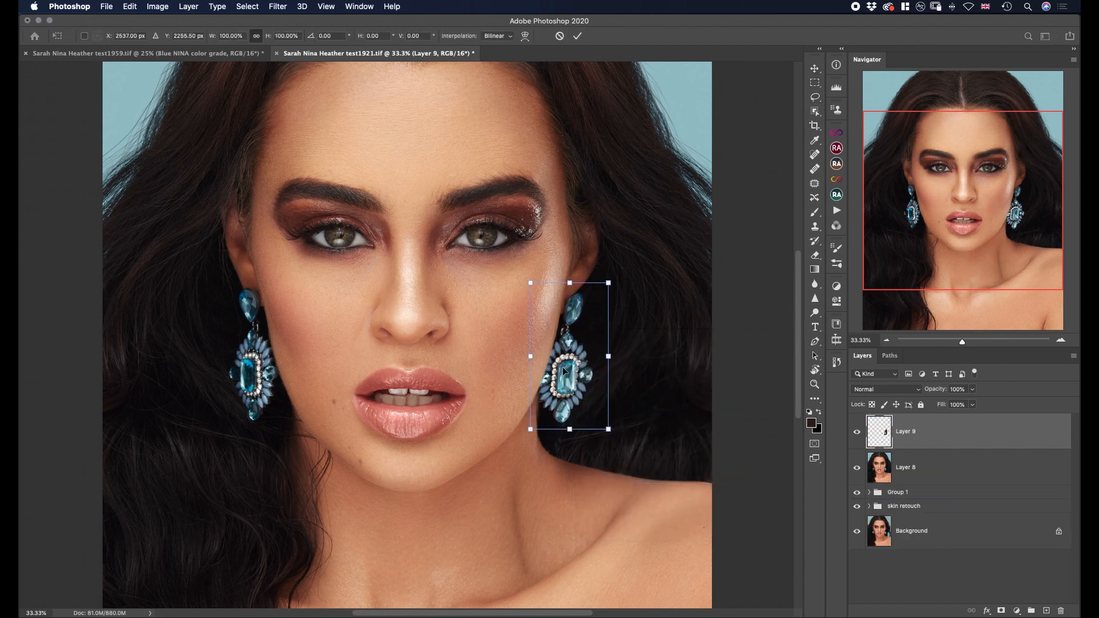
{"action": "right_click", "coordinate": [563, 366]}
{"action": "left_click", "coordinate": [618, 555]}
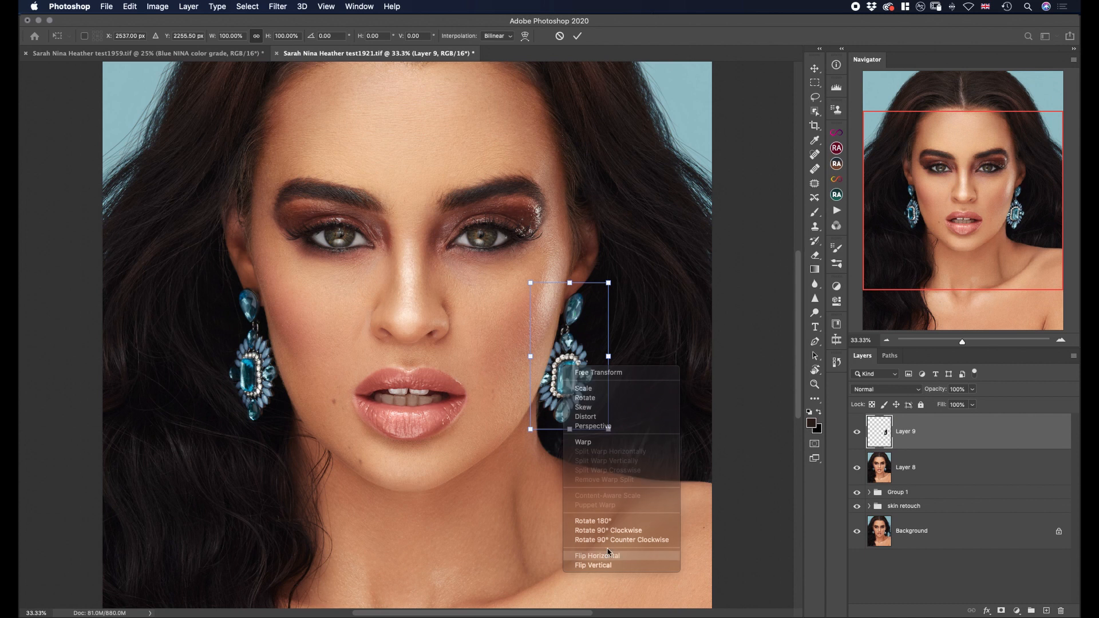
{"action": "left_click_drag", "start_coordinate": [570, 357], "coordinate": [250, 354]}
{"action": "left_click", "coordinate": [972, 390]}
{"action": "left_click_drag", "start_coordinate": [975, 402], "coordinate": [951, 407]}
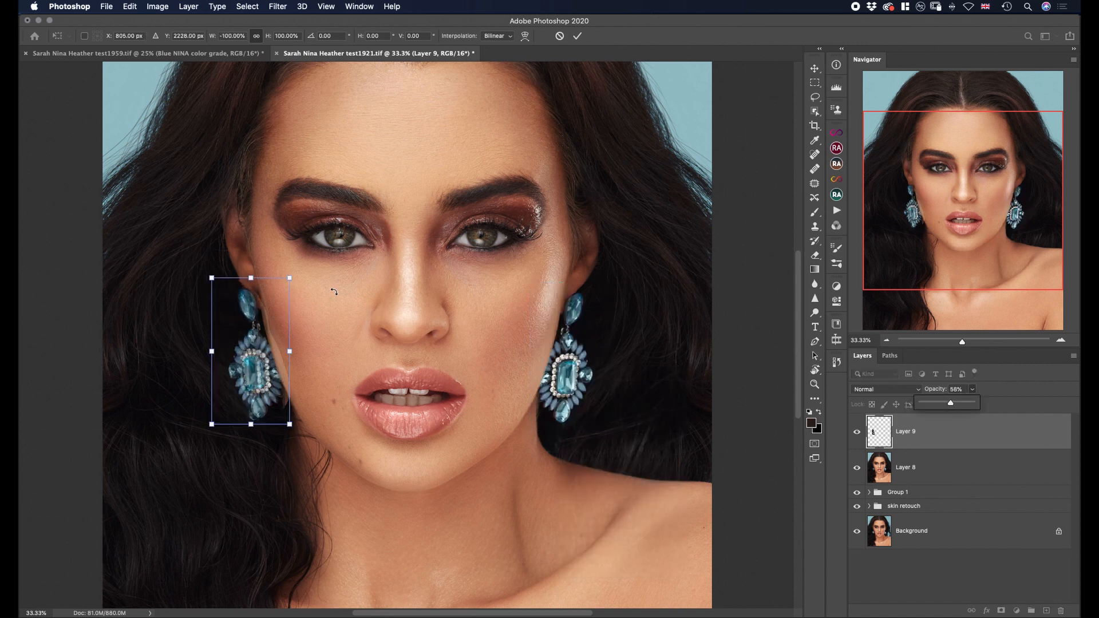
Step: Rotate the mirrored earring slightly to match the original underneath, apply the transform, and restore Layer 9's opacity to 100%
{"action": "key", "text": "super+equal"}
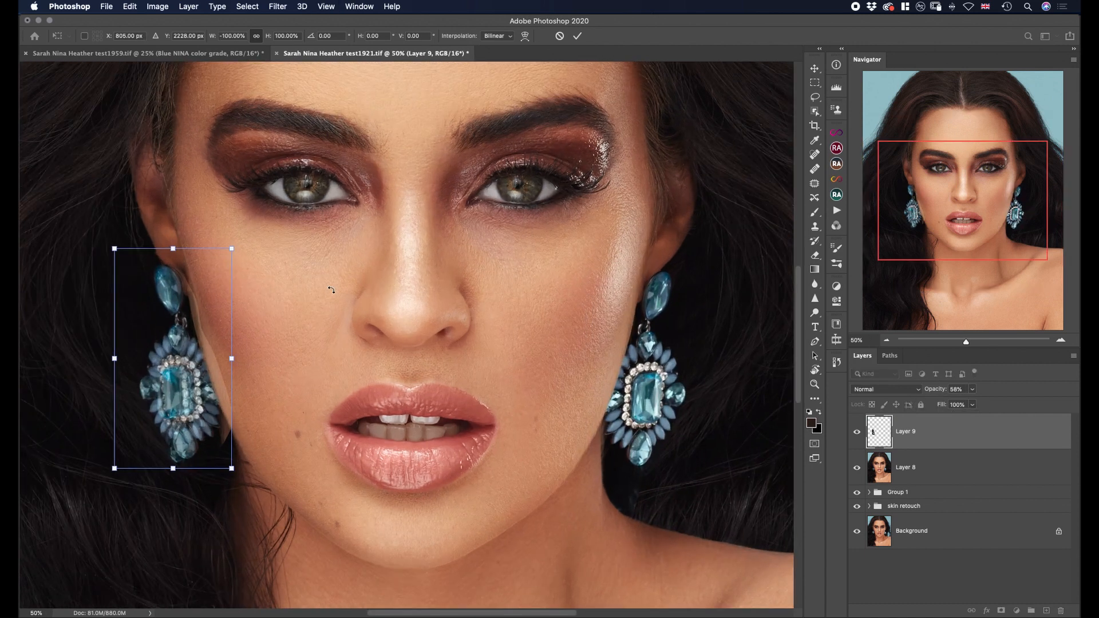
{"action": "scroll", "coordinate": [330, 289], "scroll_direction": "left", "scroll_amount": 5}
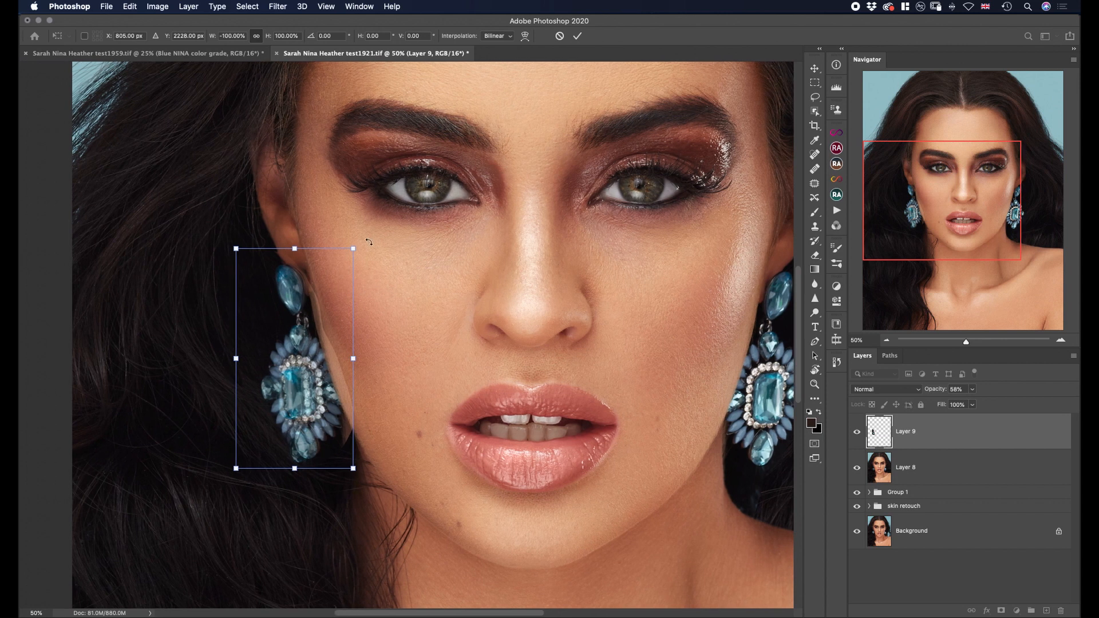
{"action": "left_click_drag", "start_coordinate": [368, 242], "coordinate": [367, 246]}
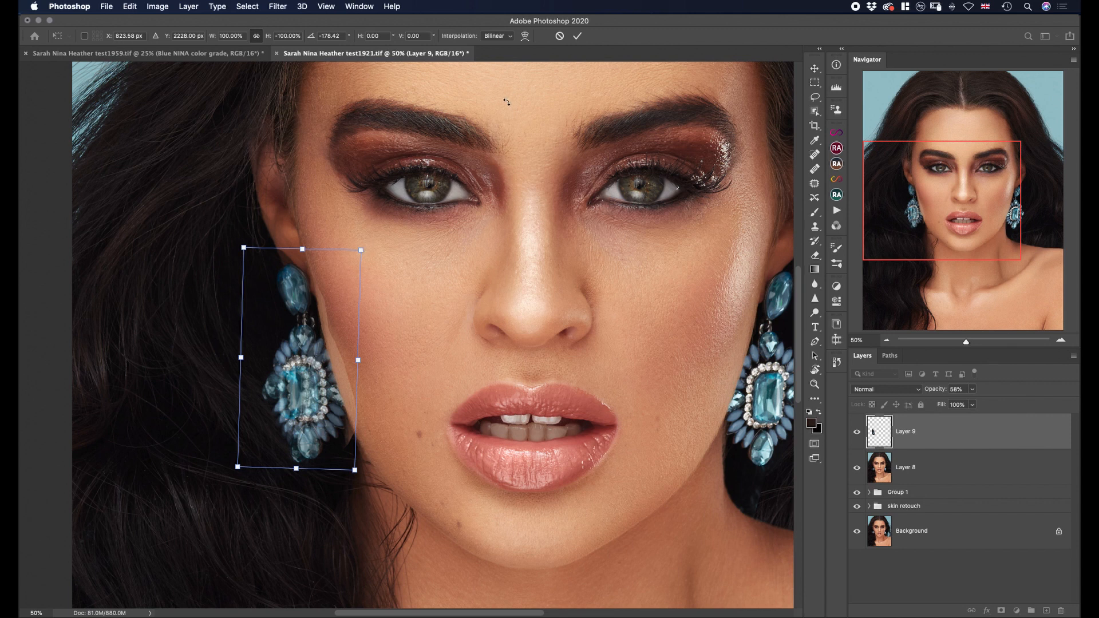
{"action": "left_click", "coordinate": [577, 36]}
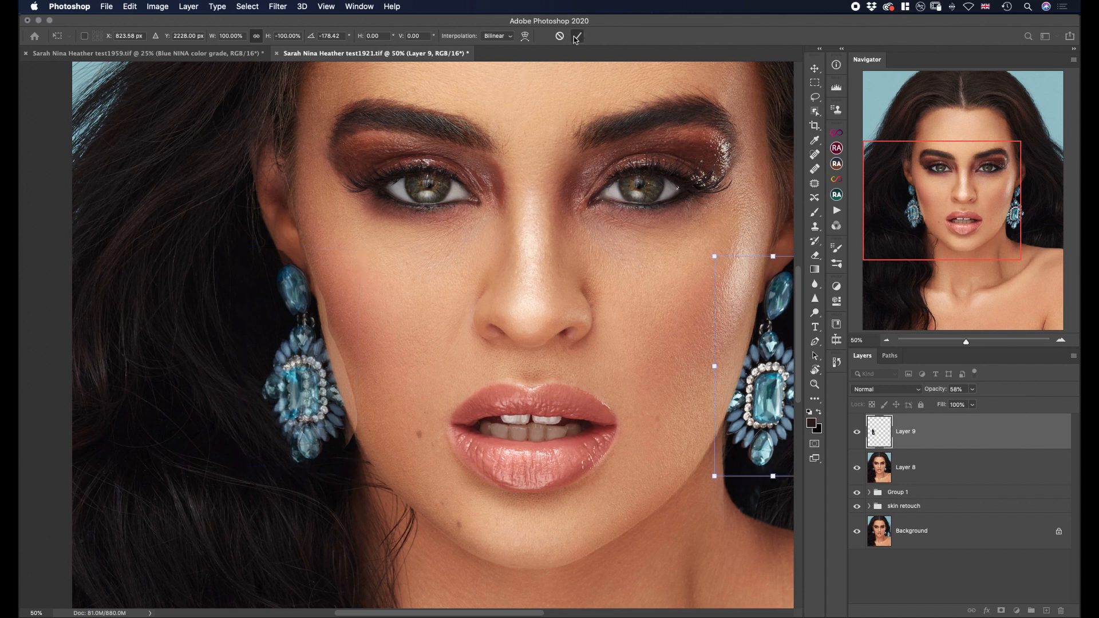
{"action": "left_click", "coordinate": [972, 389]}
{"action": "left_click_drag", "start_coordinate": [974, 405], "coordinate": [1033, 404]}
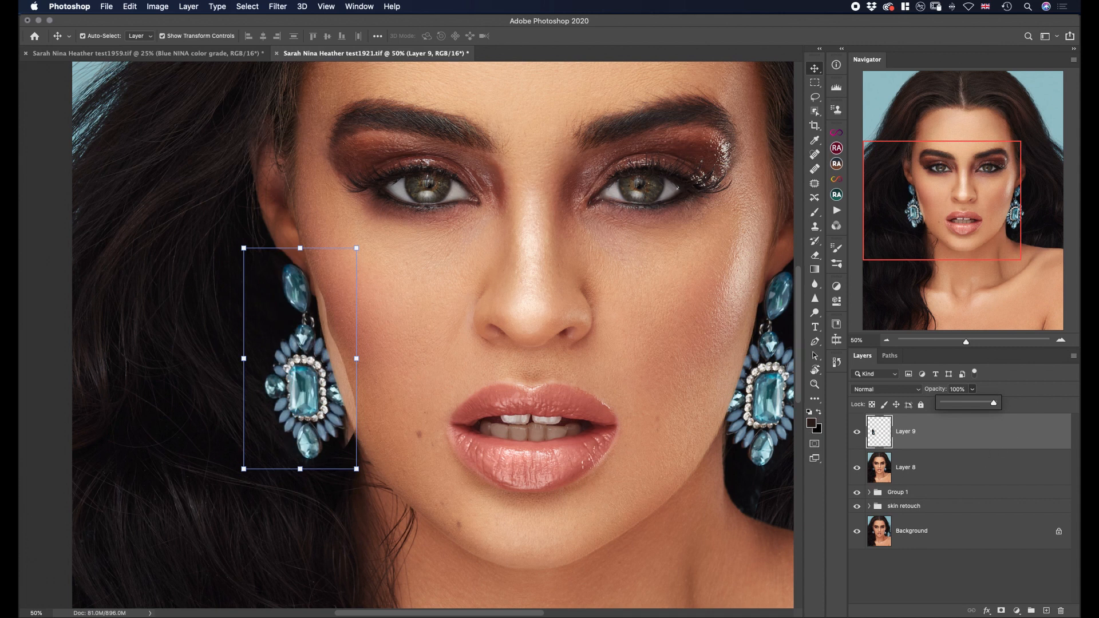
Step: Add a mask to Layer 9 and paint out the copied skin along the earring's cheek side with a 60 px black brush
{"action": "left_click", "coordinate": [999, 610]}
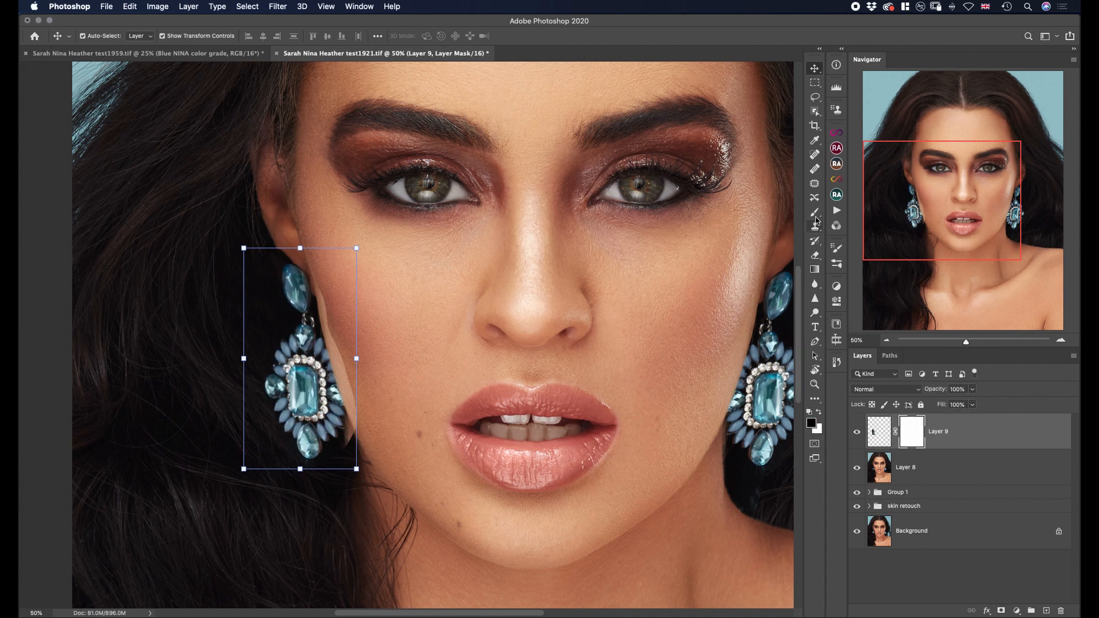
{"action": "left_click", "coordinate": [814, 212]}
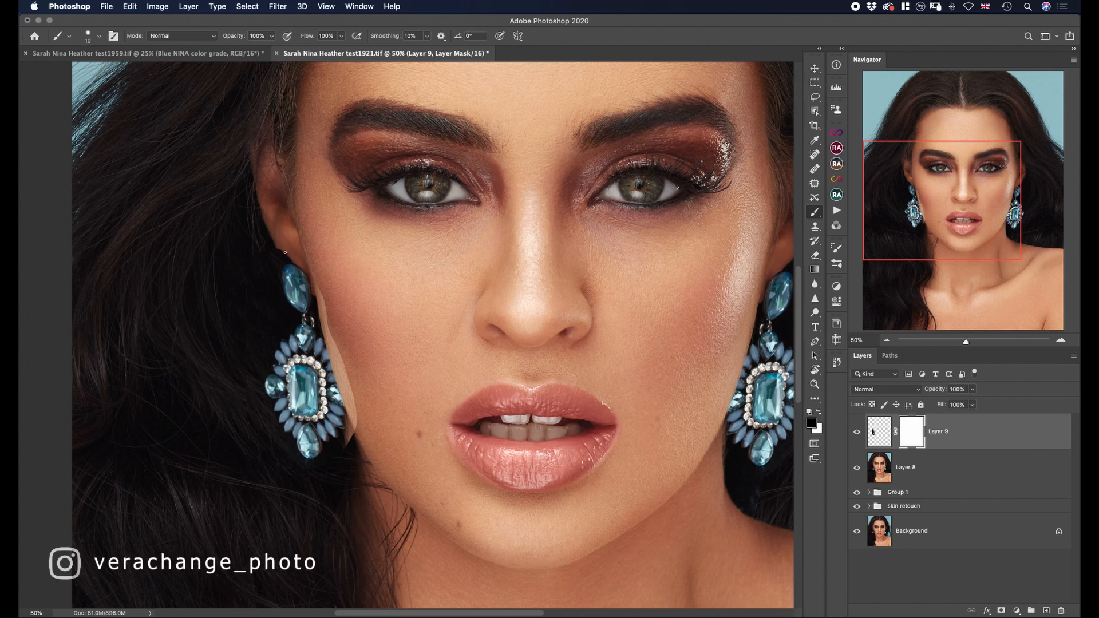
{"action": "key", "text": "bracketright"}
{"action": "key", "text": "bracketright"}
{"action": "key", "text": "bracketright"}
{"action": "key", "text": "bracketright"}
{"action": "key", "text": "bracketright"}
{"action": "key", "text": "bracketright"}
{"action": "key", "text": "bracketright"}
{"action": "key", "text": "bracketright"}
{"action": "key", "text": "bracketright"}
{"action": "key", "text": "bracketright"}
{"action": "mouse_move", "coordinate": [320, 295]}
{"action": "left_mouse_down"}
{"action": "mouse_move", "coordinate": [354, 414]}
{"action": "mouse_move", "coordinate": [342, 455]}
{"action": "left_mouse_up"}
{"action": "key", "text": "bracketright"}
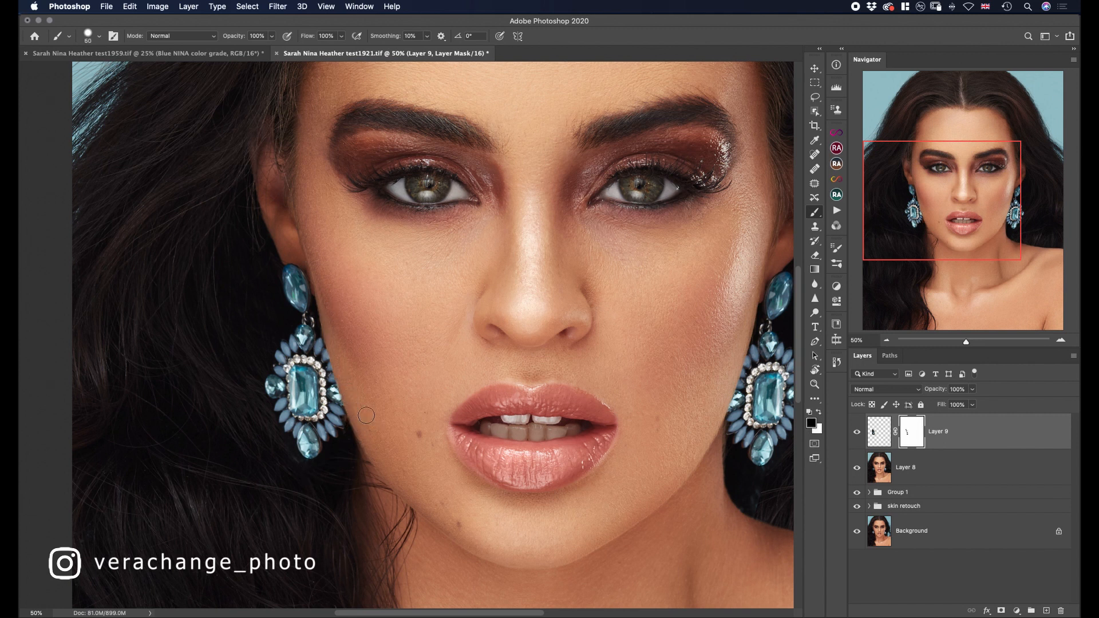
Step: Compare the earring with Layer 9 hidden and shown, and mask the copy's outer edge in the hair with a 100 px brush
{"action": "key", "text": "super+minus"}
{"action": "key", "text": "super+minus"}
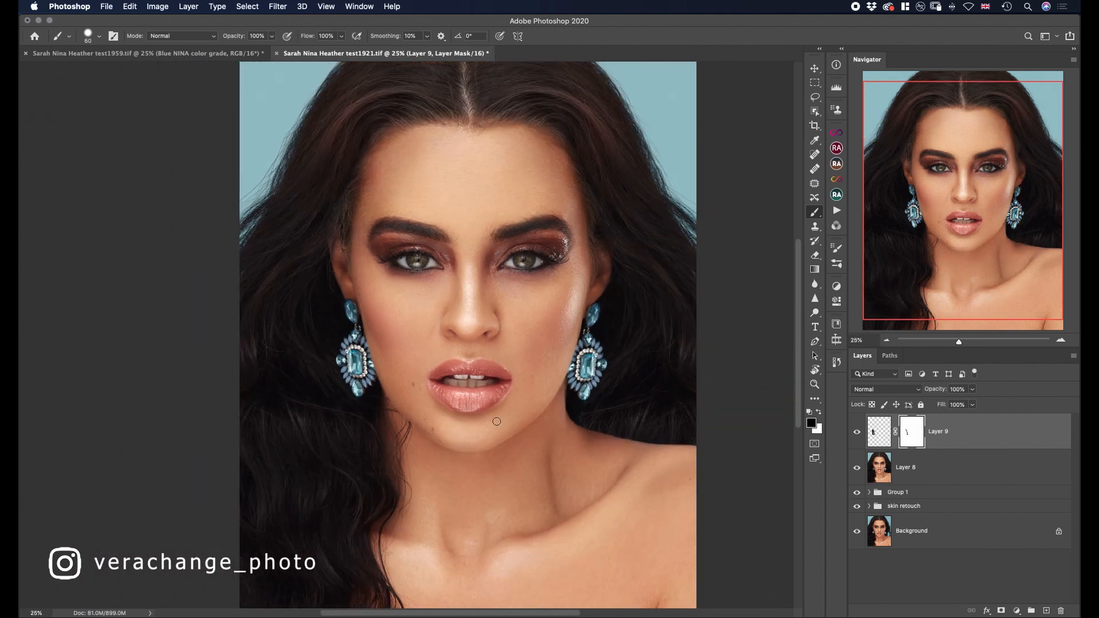
{"action": "left_click", "coordinate": [856, 435]}
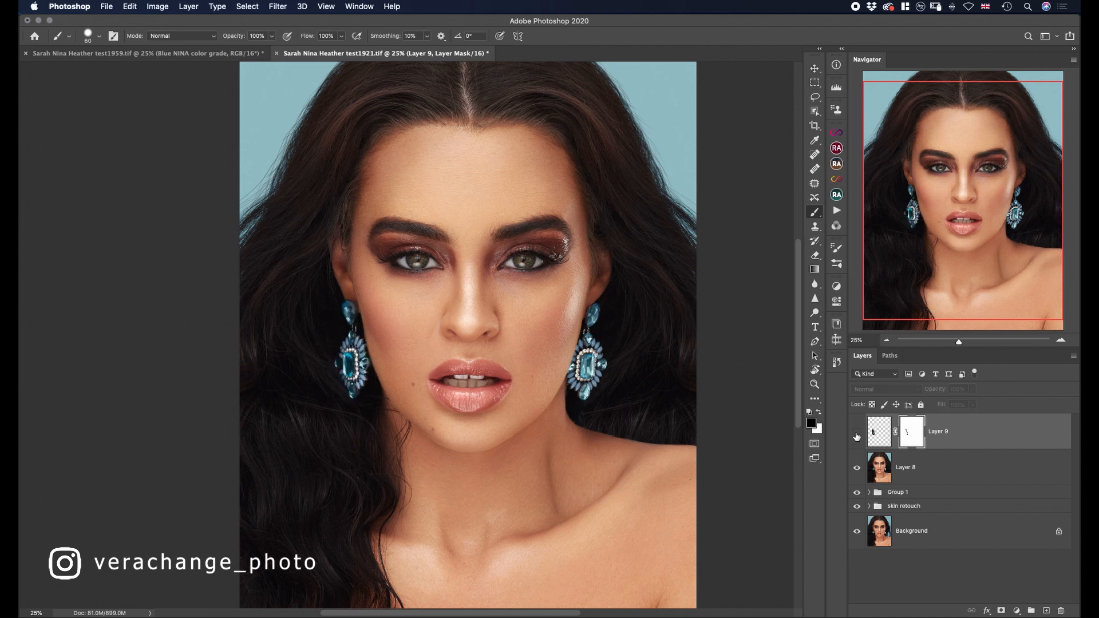
{"action": "left_click", "coordinate": [857, 435]}
{"action": "left_click", "coordinate": [856, 435]}
{"action": "left_click", "coordinate": [857, 435]}
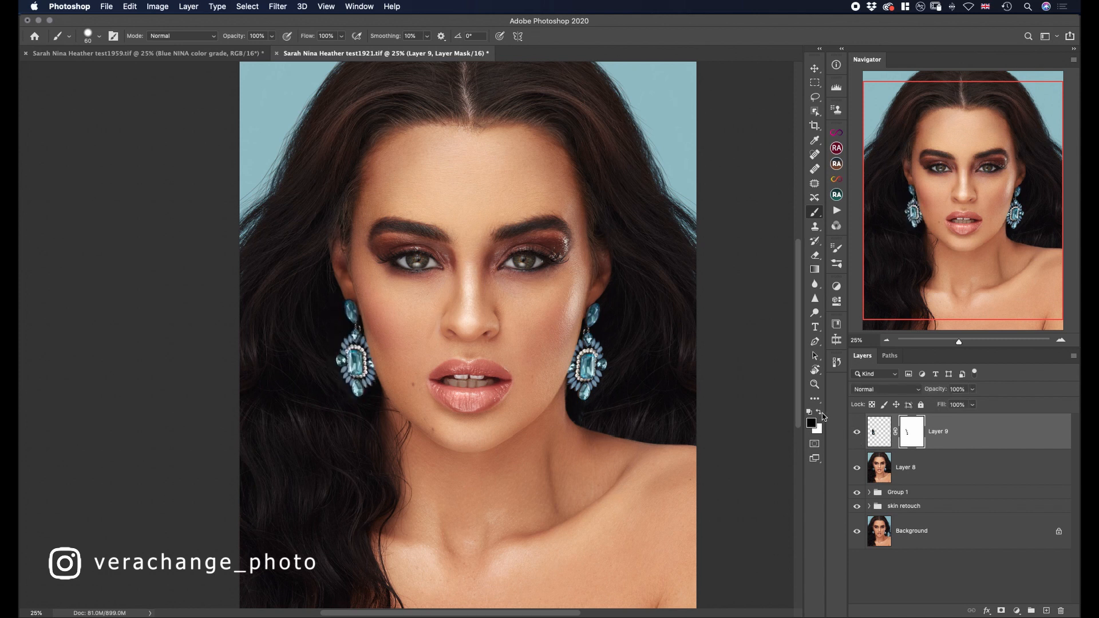
{"action": "key", "text": "bracketright"}
{"action": "key", "text": "bracketright"}
{"action": "key", "text": "bracketright"}
{"action": "key", "text": "bracketright"}
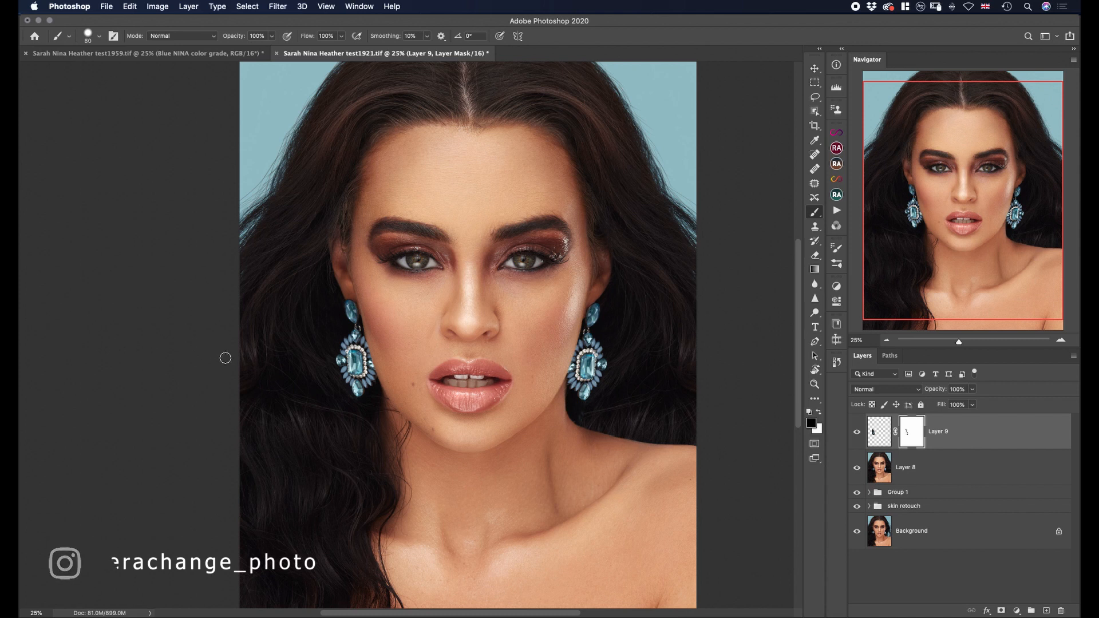
{"action": "mouse_move", "coordinate": [323, 360]}
{"action": "left_mouse_down"}
{"action": "mouse_move", "coordinate": [329, 387]}
{"action": "mouse_move", "coordinate": [323, 351]}
{"action": "mouse_move", "coordinate": [338, 402]}
{"action": "left_mouse_up"}
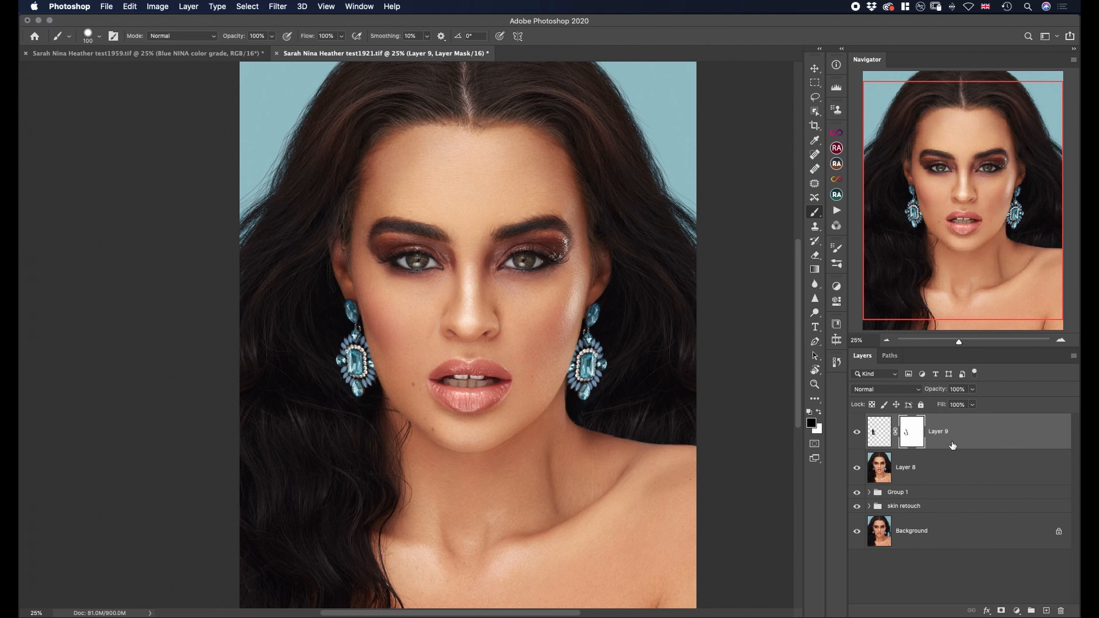
Step: Group Layer 9, Layer 8 and Group 1 together, and set the brush flow to 49%
{"action": "left_click", "coordinate": [948, 467], "text": "shift"}
{"action": "left_click", "coordinate": [916, 493], "text": "shift"}
{"action": "key", "text": "super+g"}
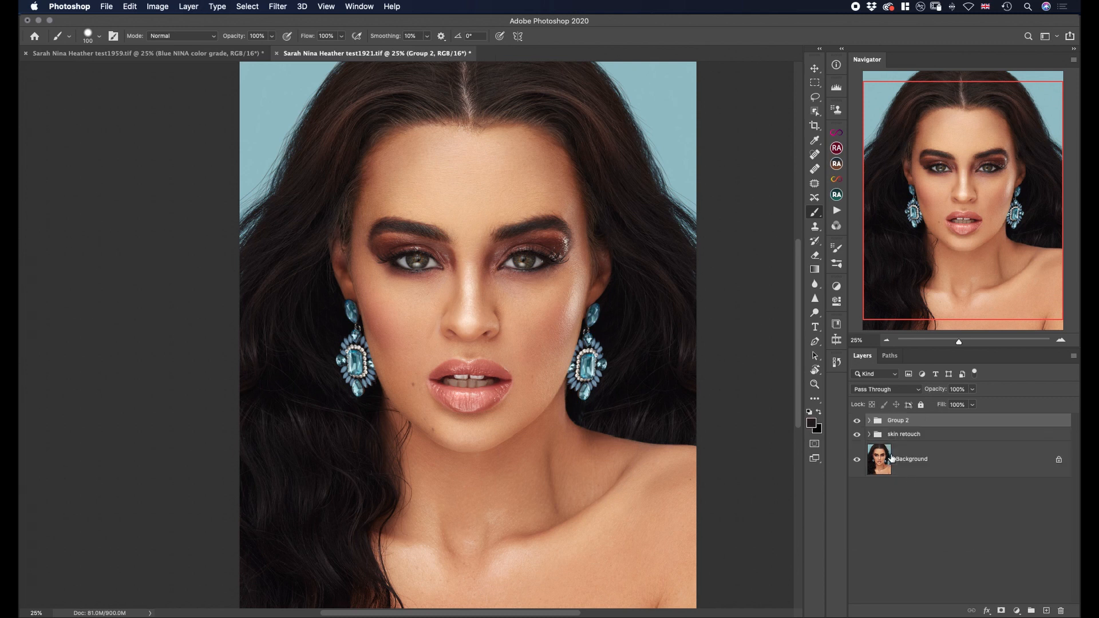
{"action": "key", "text": "shift+4"}
{"action": "key", "text": "shift+9"}
{"action": "key", "text": "super+minus"}
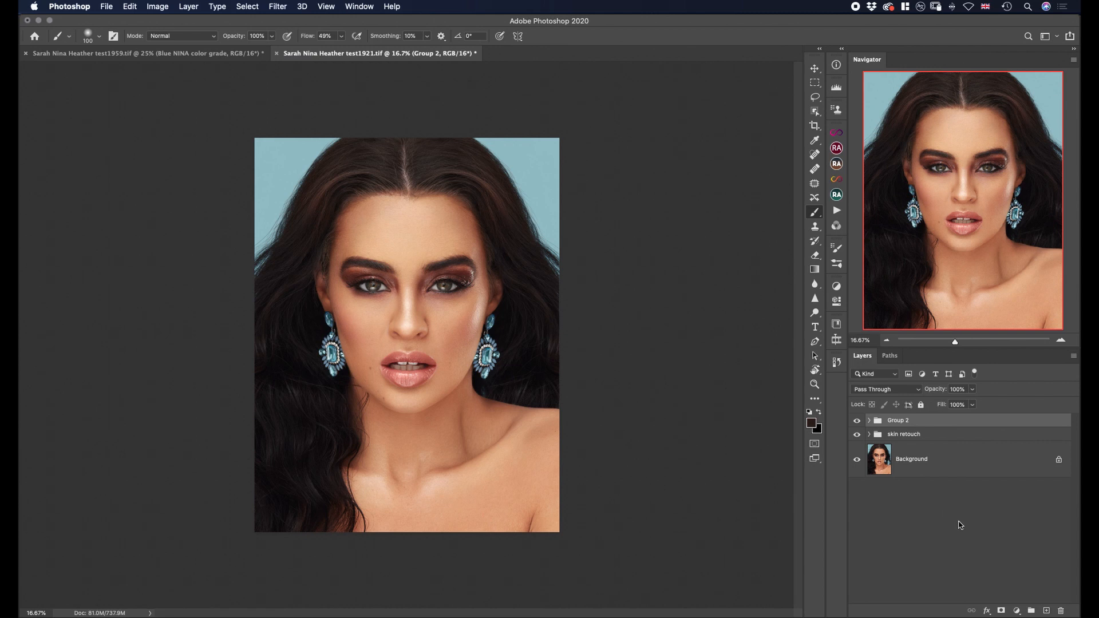
Step: Add a Curves adjustment layer above Group 2, leaving the curve at default, in Linear Dodge (Add) mode at 50% opacity
{"action": "left_click", "coordinate": [835, 286]}
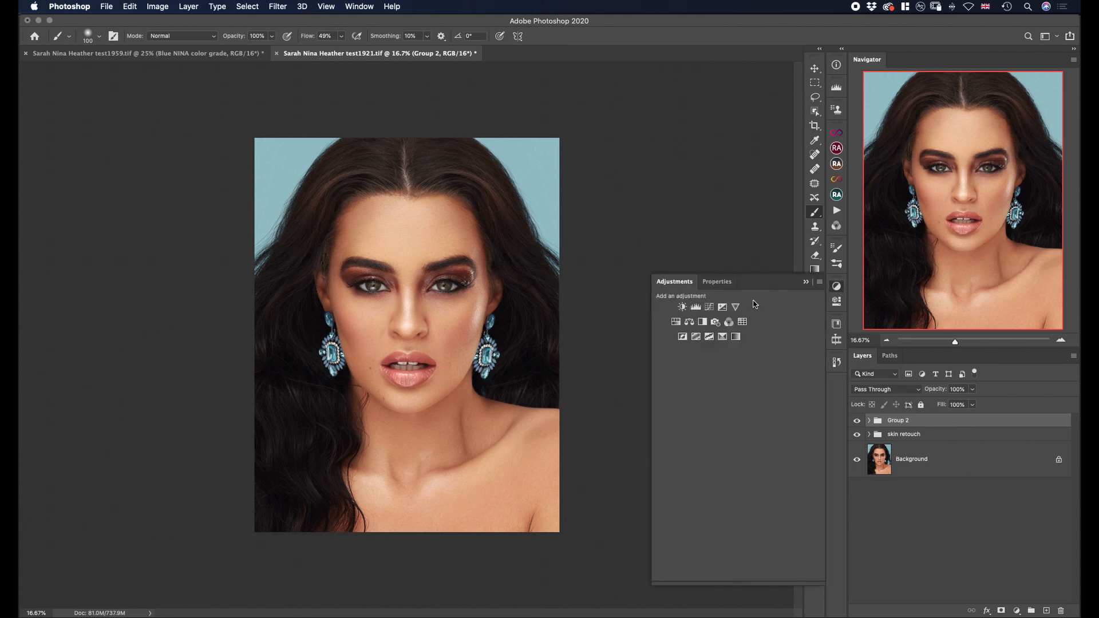
{"action": "left_click", "coordinate": [710, 308]}
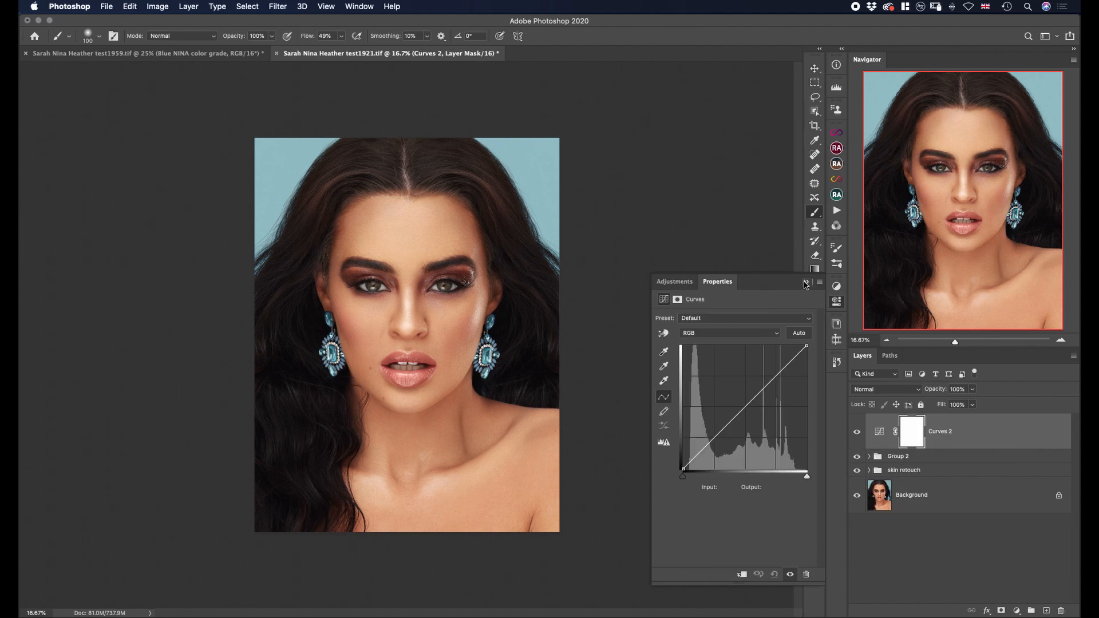
{"action": "left_click", "coordinate": [806, 283]}
{"action": "left_click", "coordinate": [877, 392]}
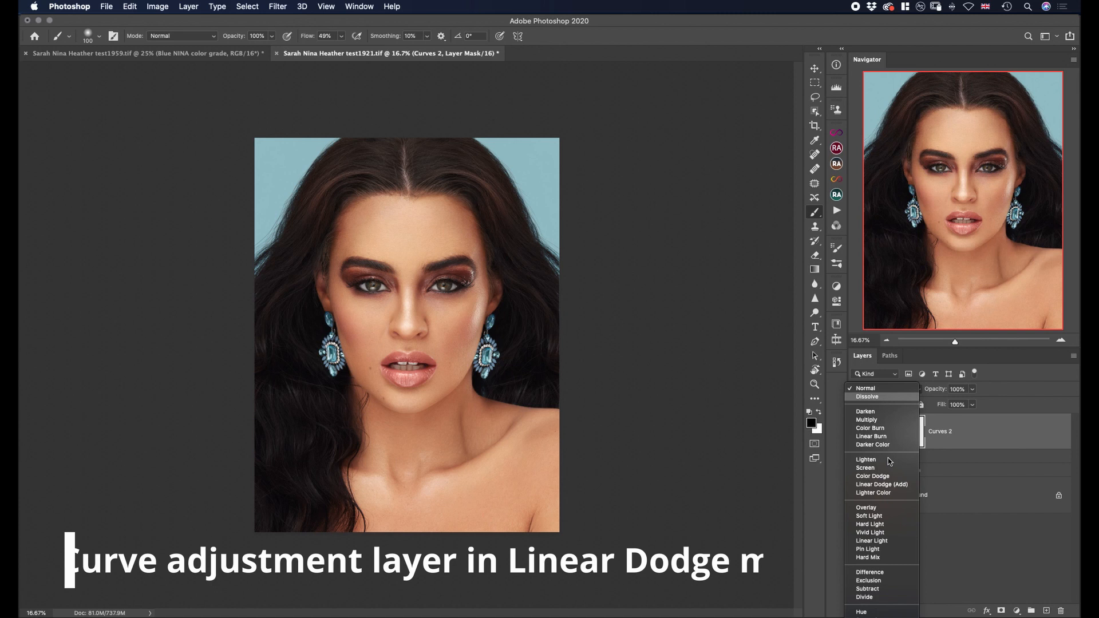
{"action": "left_click", "coordinate": [884, 486]}
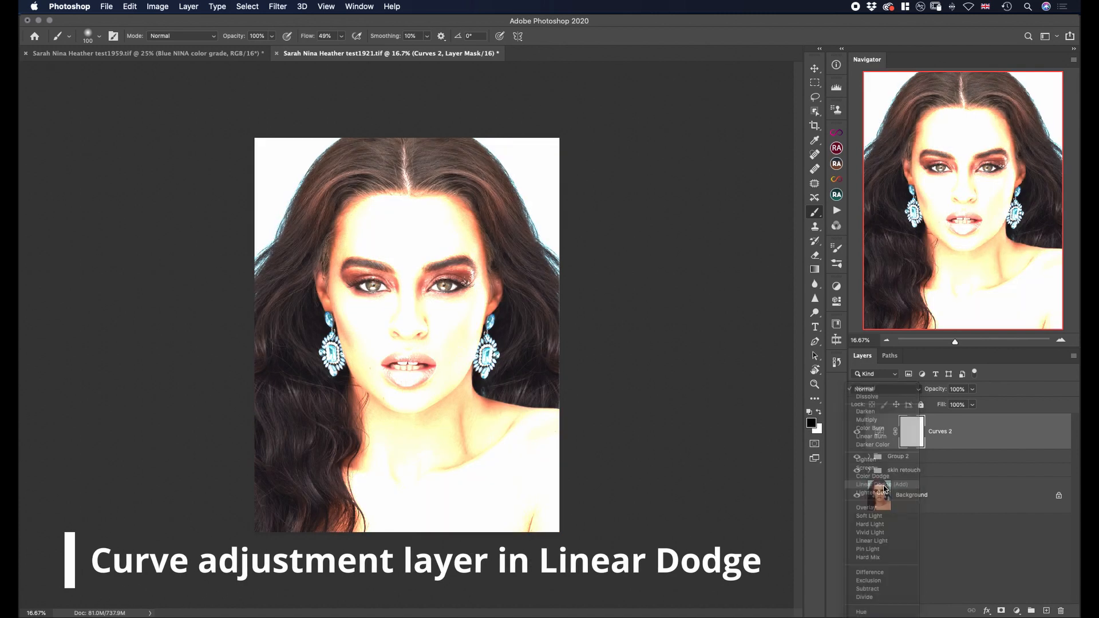
{"action": "left_click", "coordinate": [971, 389]}
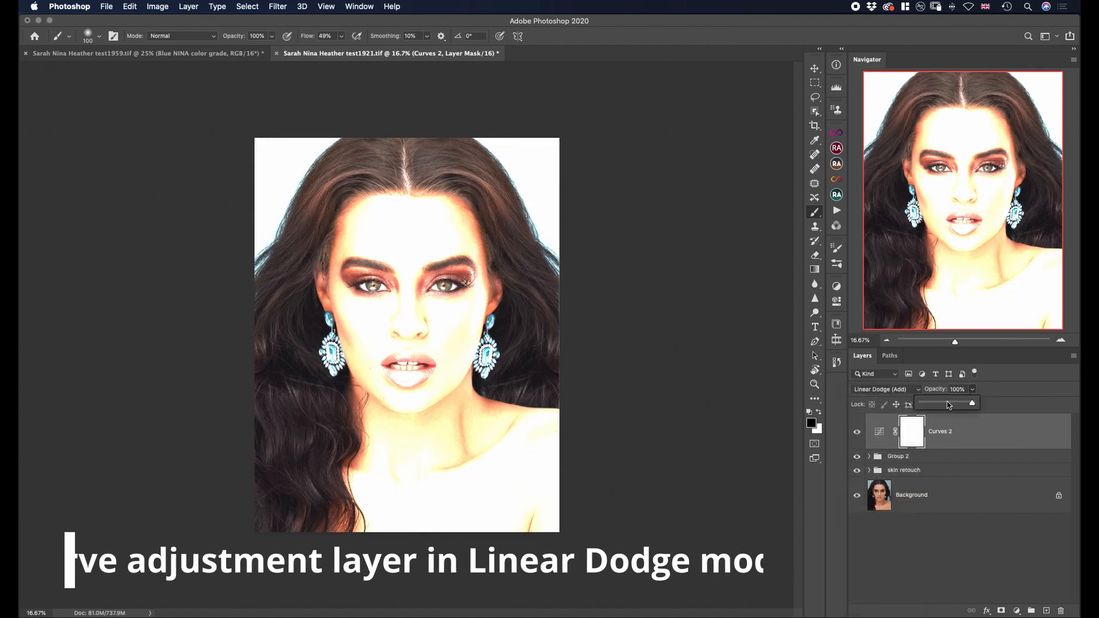
{"action": "left_click", "coordinate": [947, 404]}
Step: Invert the Curves 2 layer mask to black and lower the brush flow to 26%
{"action": "left_click", "coordinate": [921, 432]}
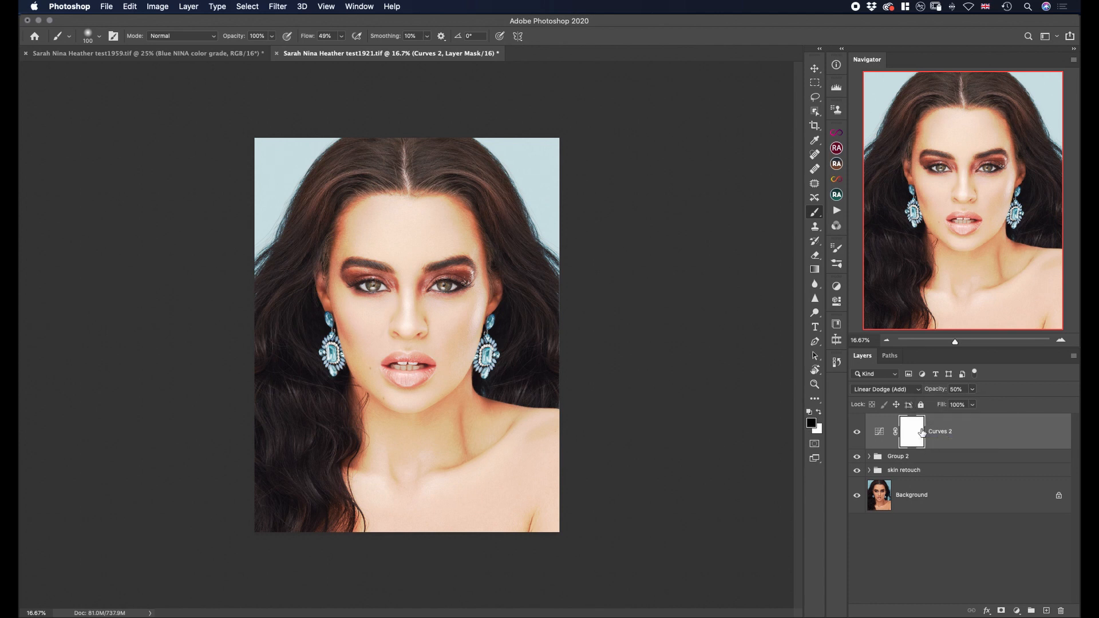
{"action": "key", "text": "super+i"}
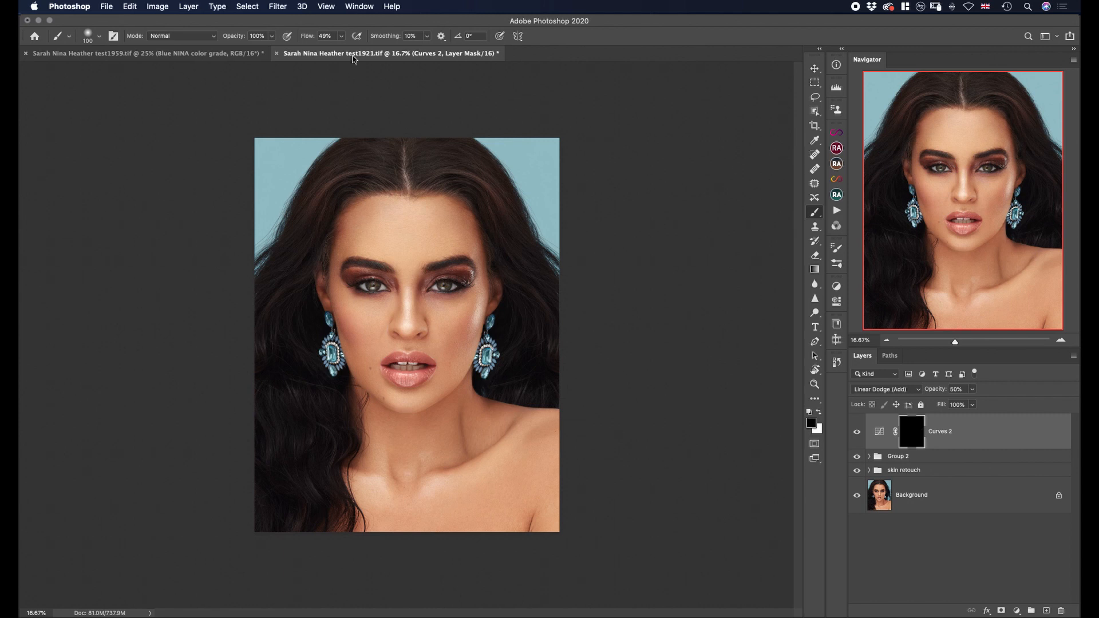
{"action": "left_click_drag", "start_coordinate": [341, 35], "coordinate": [333, 51]}
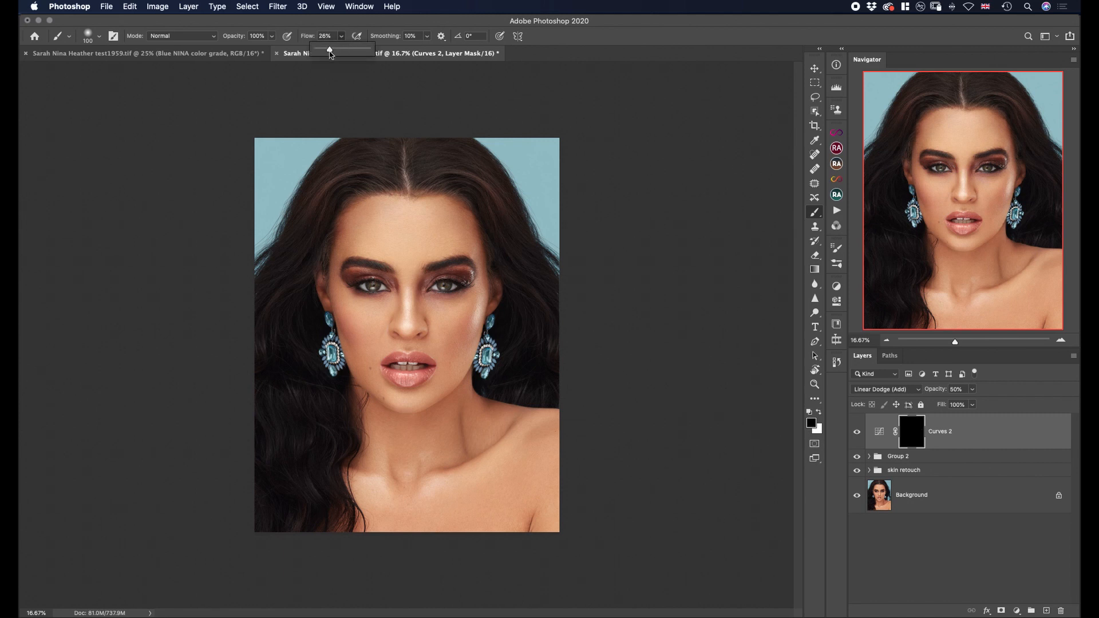
Step: Paint white on the Curves 2 mask with a 400 px brush to brighten the hair along both sides and the crown
{"action": "key", "text": "bracketright"}
{"action": "key", "text": "bracketright"}
{"action": "key", "text": "bracketright"}
{"action": "key", "text": "bracketright"}
{"action": "key", "text": "bracketright"}
{"action": "key", "text": "bracketright"}
{"action": "key", "text": "bracketright"}
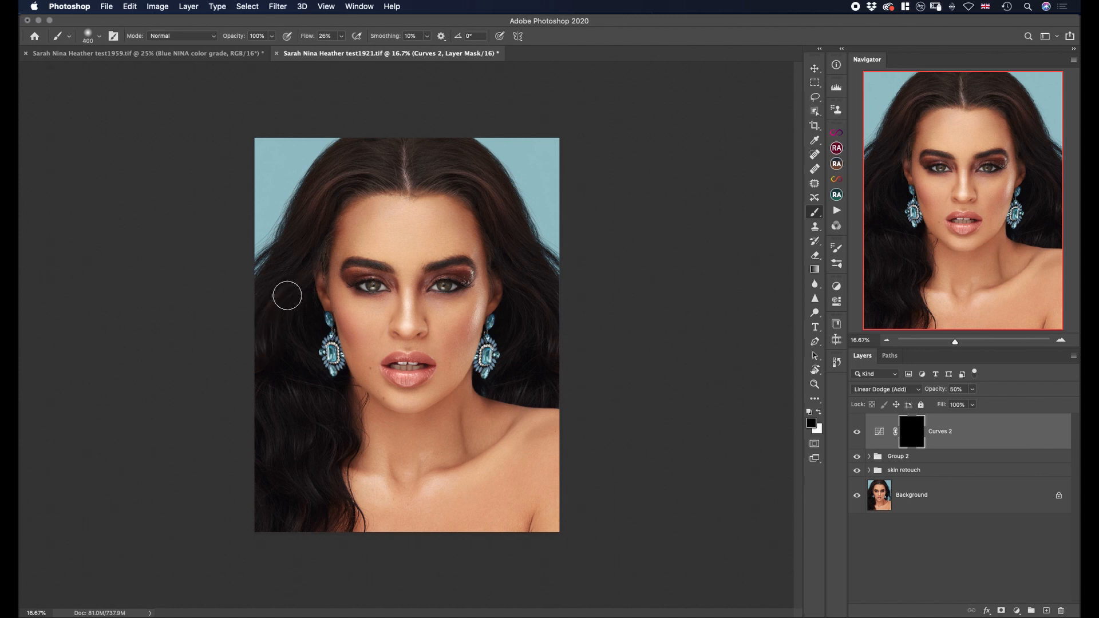
{"action": "key", "text": "x"}
{"action": "key", "text": "bracketleft"}
{"action": "key", "text": "bracketleft"}
{"action": "mouse_move", "coordinate": [298, 285]}
{"action": "left_mouse_down"}
{"action": "mouse_move", "coordinate": [264, 330]}
{"action": "mouse_move", "coordinate": [270, 361]}
{"action": "left_mouse_up"}
{"action": "key", "text": "bracketright"}
{"action": "key", "text": "bracketright"}
{"action": "left_click_drag", "start_coordinate": [286, 440], "coordinate": [277, 481]}
{"action": "left_click_drag", "start_coordinate": [360, 168], "coordinate": [337, 186]}
{"action": "key", "text": "bracketleft"}
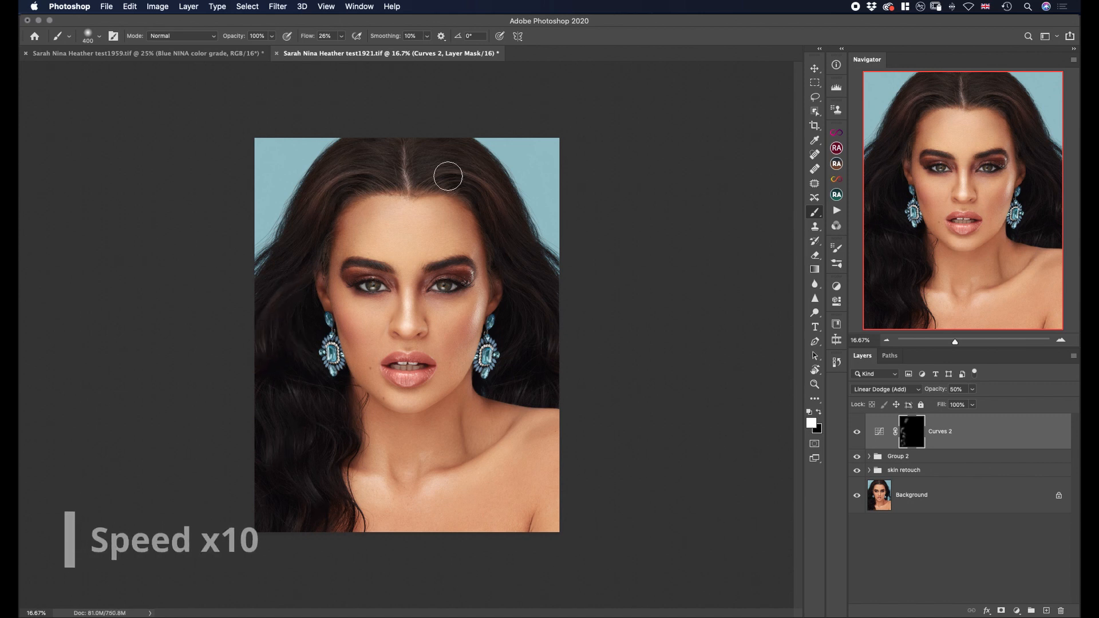
{"action": "left_click_drag", "start_coordinate": [448, 177], "coordinate": [481, 194]}
{"action": "left_click_drag", "start_coordinate": [531, 285], "coordinate": [541, 344]}
{"action": "left_click_drag", "start_coordinate": [307, 312], "coordinate": [289, 349]}
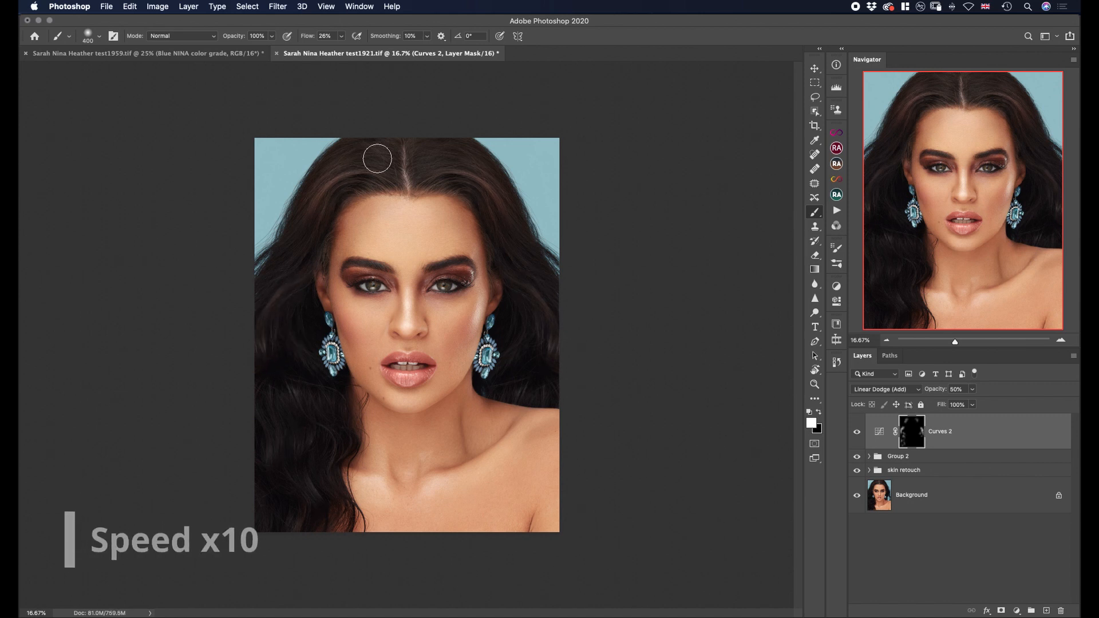
Step: Lower the Curves 2 layer's opacity to 30%, comparing the hair with the layer hidden and shown
{"action": "left_click", "coordinate": [858, 433]}
{"action": "left_click", "coordinate": [857, 433]}
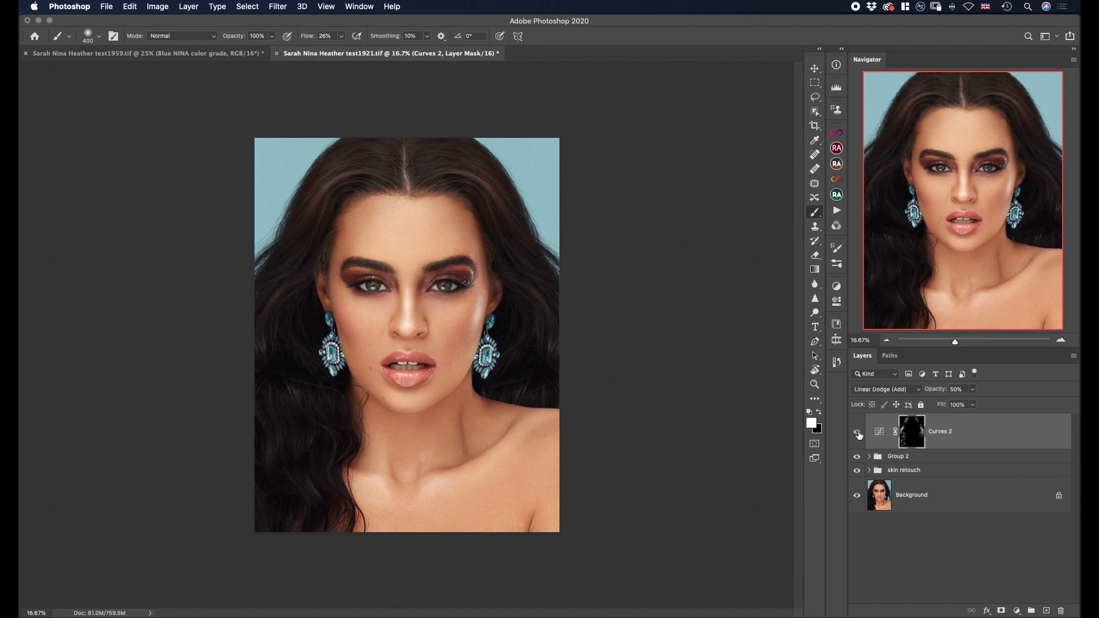
{"action": "left_click", "coordinate": [972, 390]}
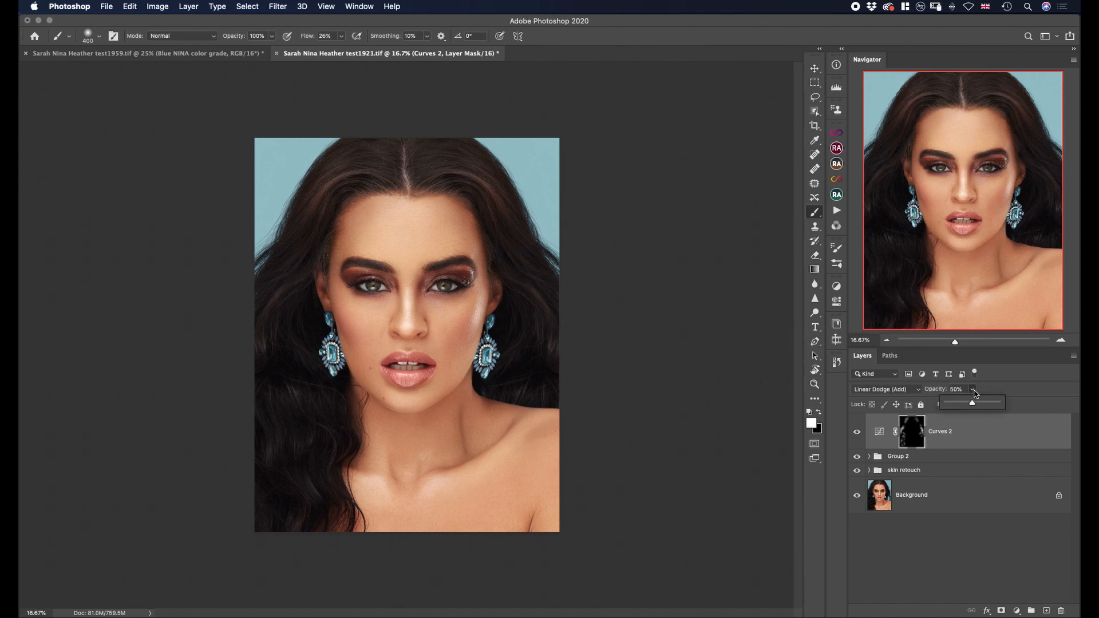
{"action": "left_click_drag", "start_coordinate": [971, 404], "coordinate": [966, 405]}
{"action": "left_click", "coordinate": [858, 434]}
{"action": "left_click", "coordinate": [858, 434]}
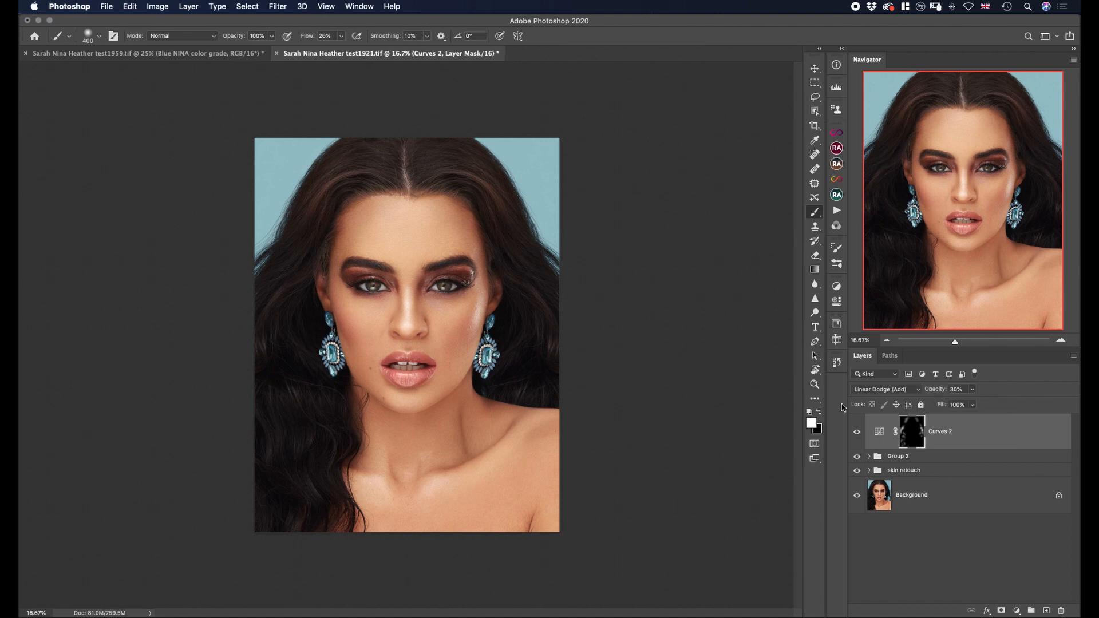
Step: Copy the blue color grade from the other open document into this portrait and group it with the hair retouching layers
{"action": "left_click", "coordinate": [240, 57]}
{"action": "left_click_drag", "start_coordinate": [980, 451], "coordinate": [446, 368]}
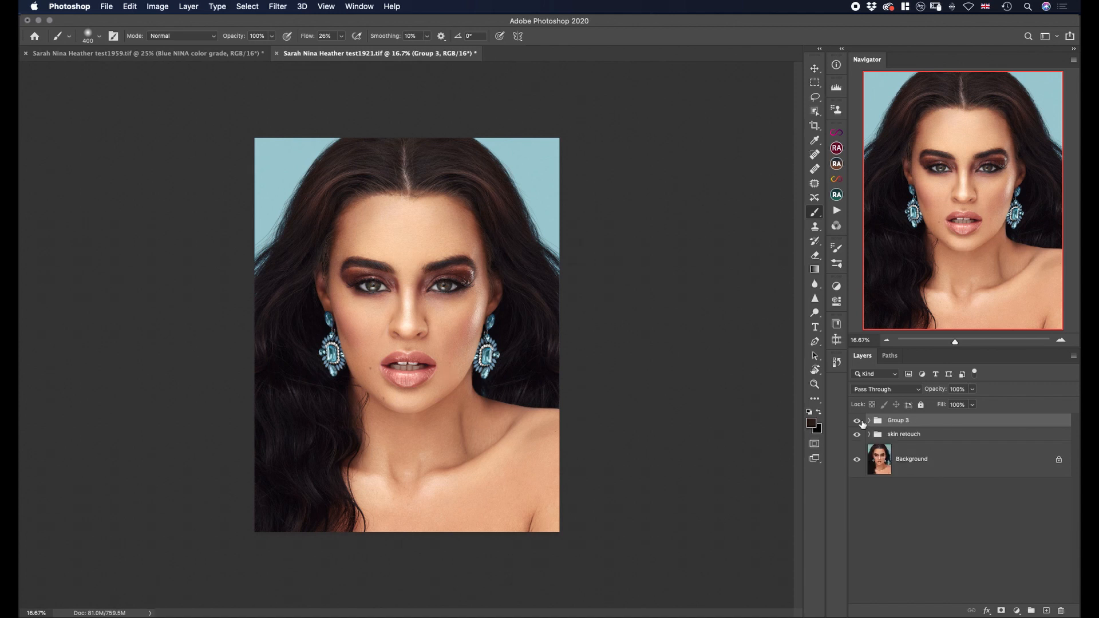
Step: Compare the portrait with Group 3 hidden and shown
{"action": "left_click", "coordinate": [856, 421]}
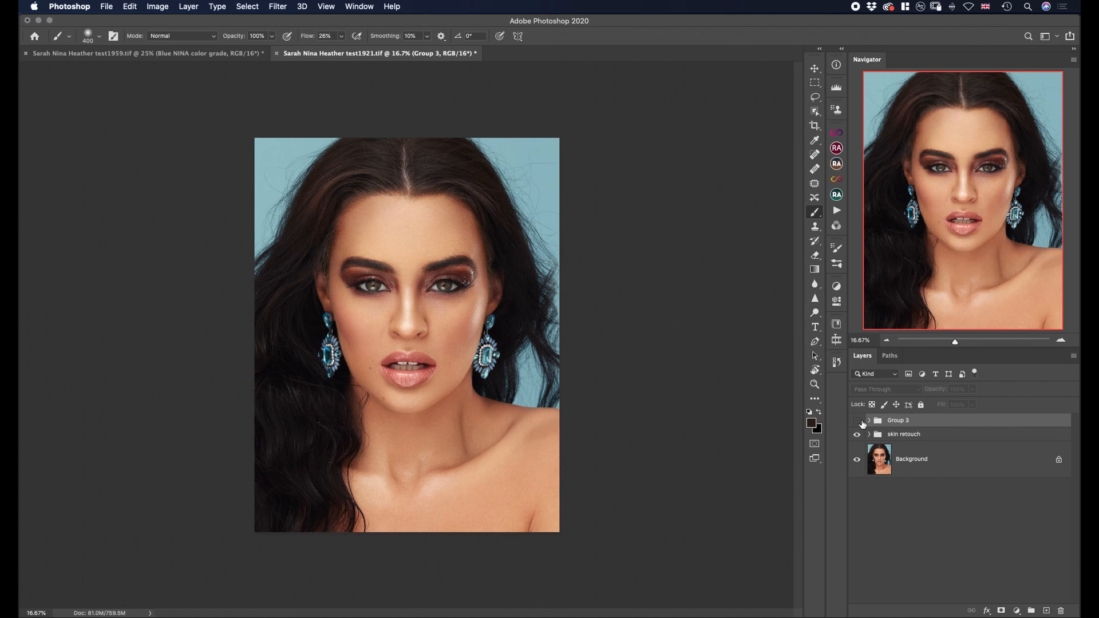
{"action": "left_click", "coordinate": [861, 422]}
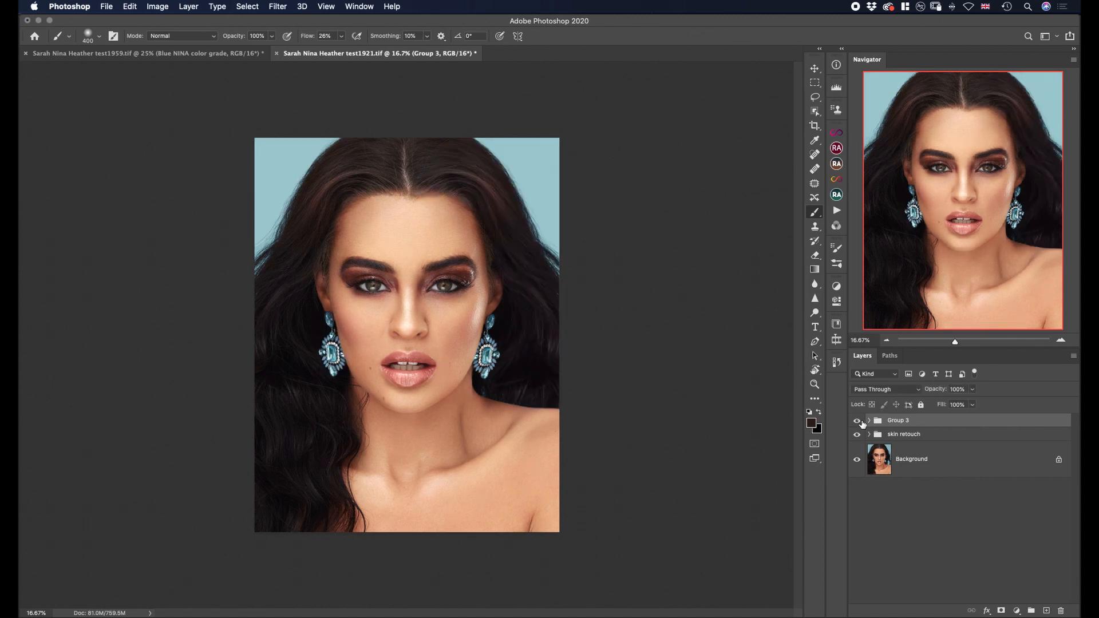